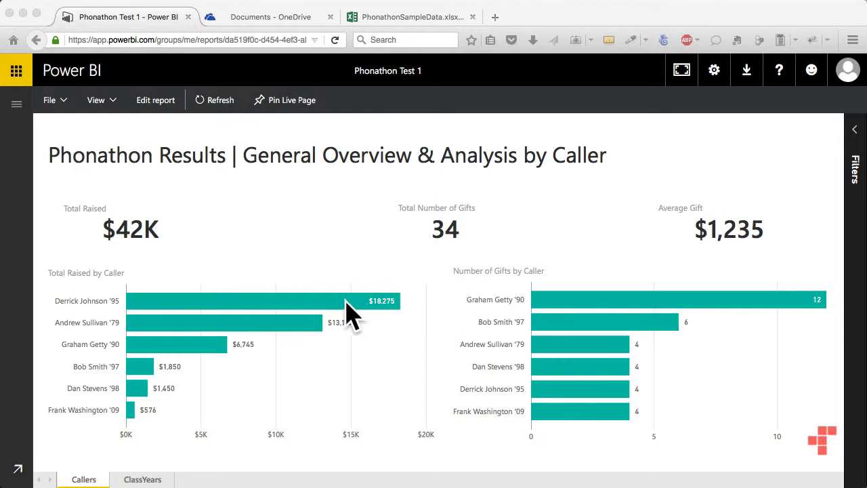
# Cross-highlight the charts by the top caller in Total Raised and the top caller in Number of Gifts, and clear the highlight
pyautogui.click(343, 301)
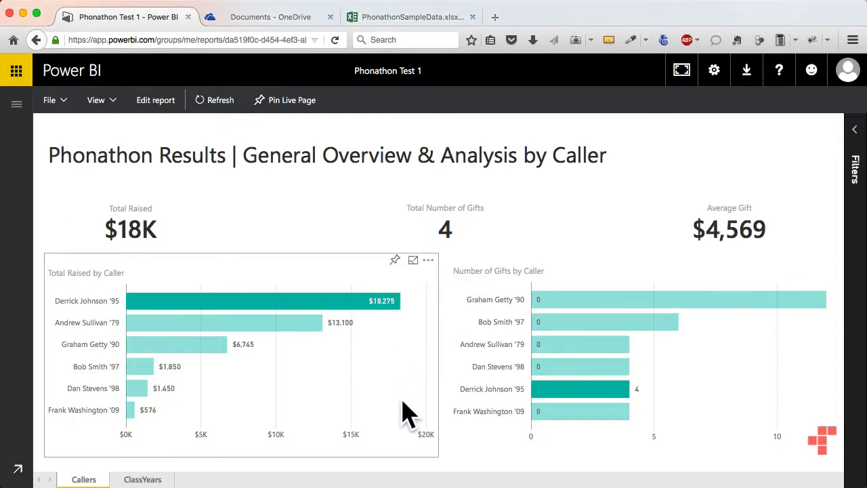
pyautogui.moveTo(598, 384)
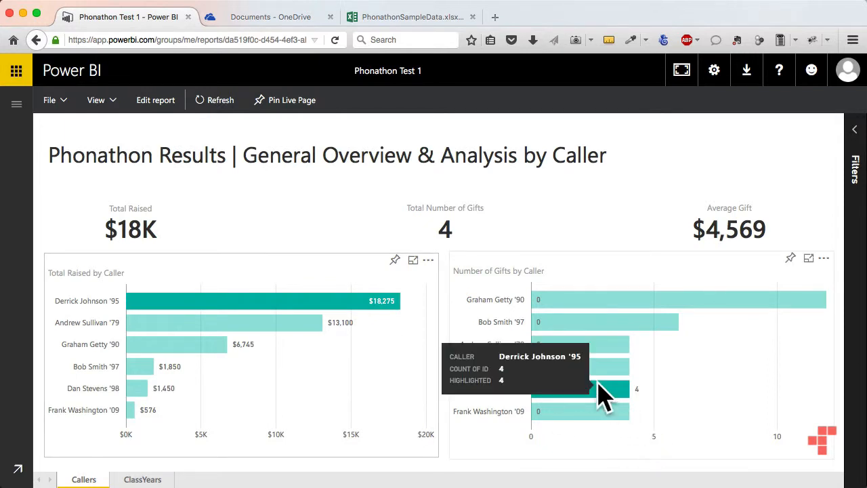
pyautogui.click(727, 298)
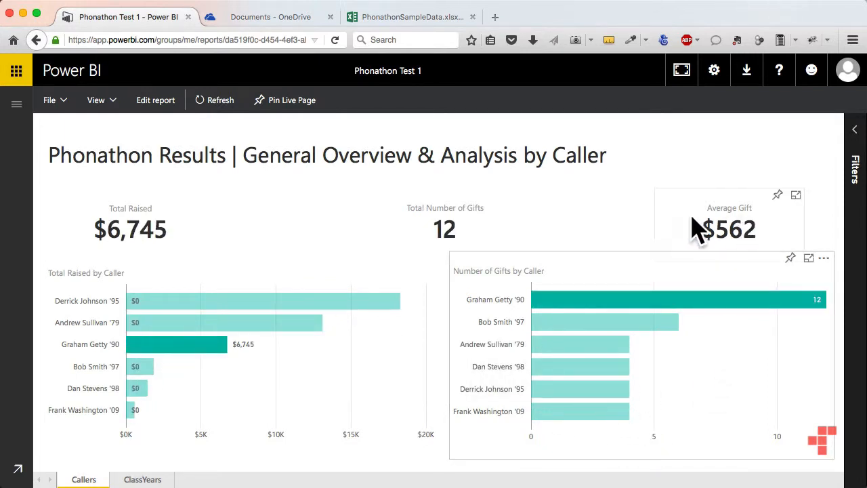
pyautogui.click(582, 307)
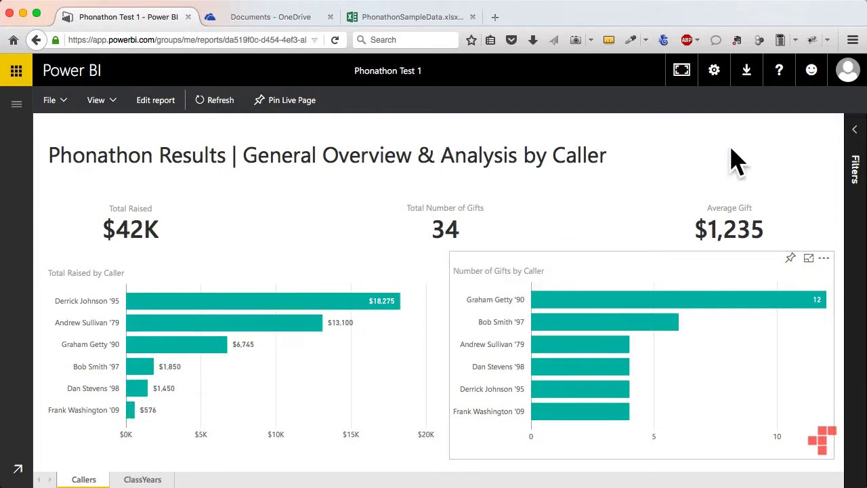
# On the ClassYears page, highlight 1996 in the Amount by Year treemap, check the 1990 decade column, and clear the highlight
pyautogui.click(142, 479)
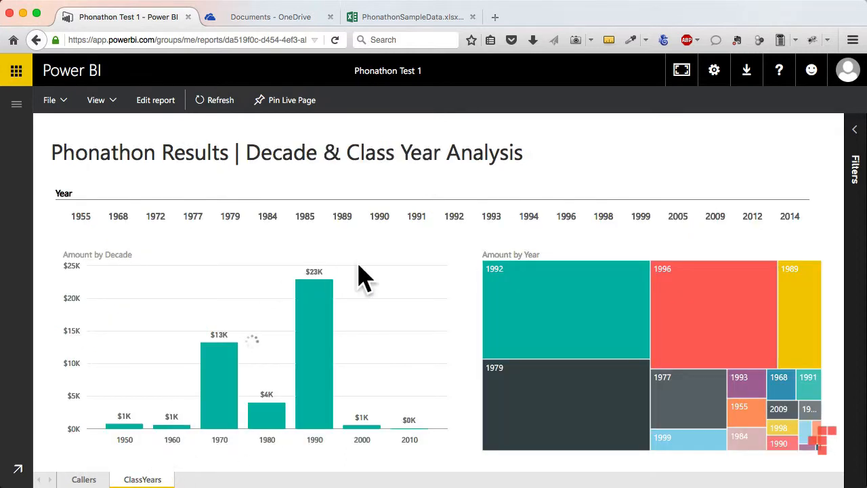
pyautogui.moveTo(720, 305)
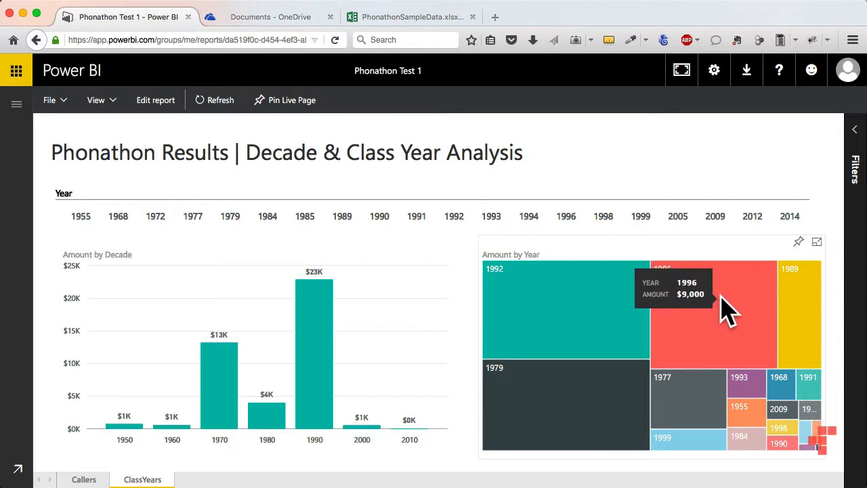
pyautogui.click(720, 306)
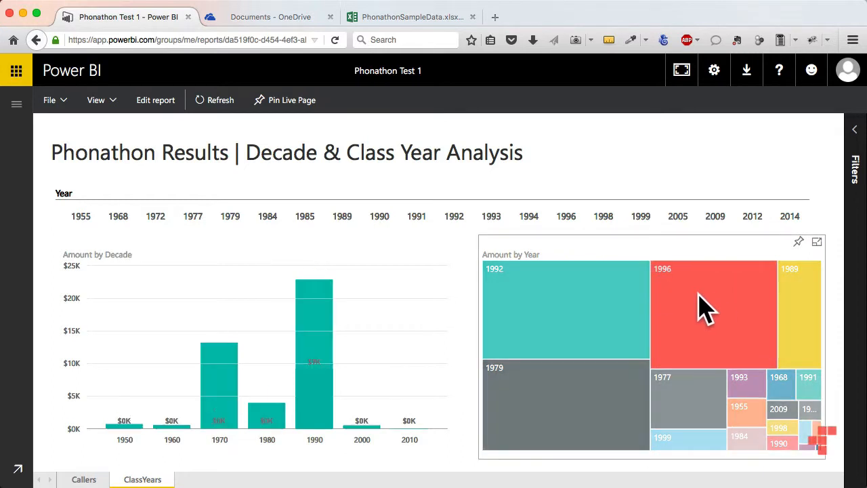
pyautogui.moveTo(322, 399)
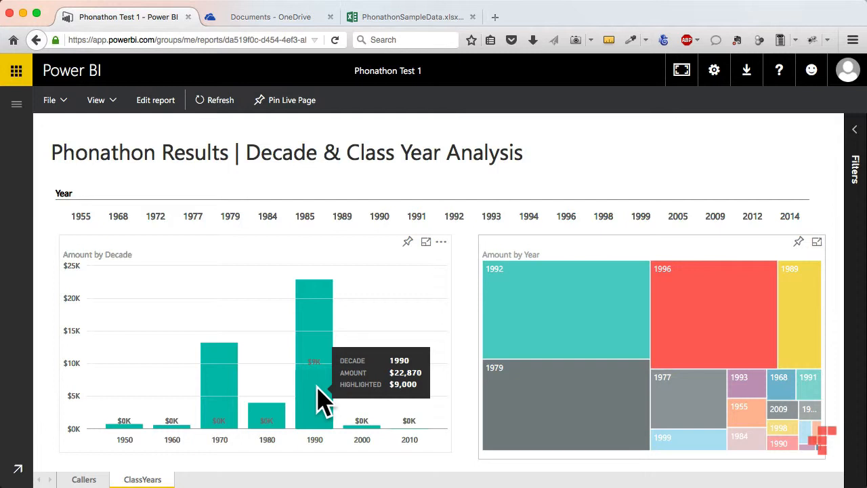
pyautogui.click(695, 314)
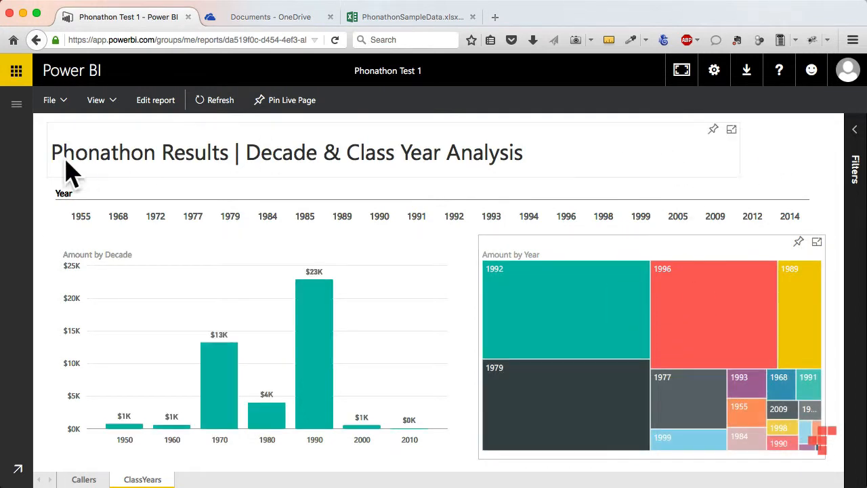
# Filter the ClassYears page to the years 1955, 1985, 1990 and 2005 with the Year slicer
pyautogui.click(80, 222)
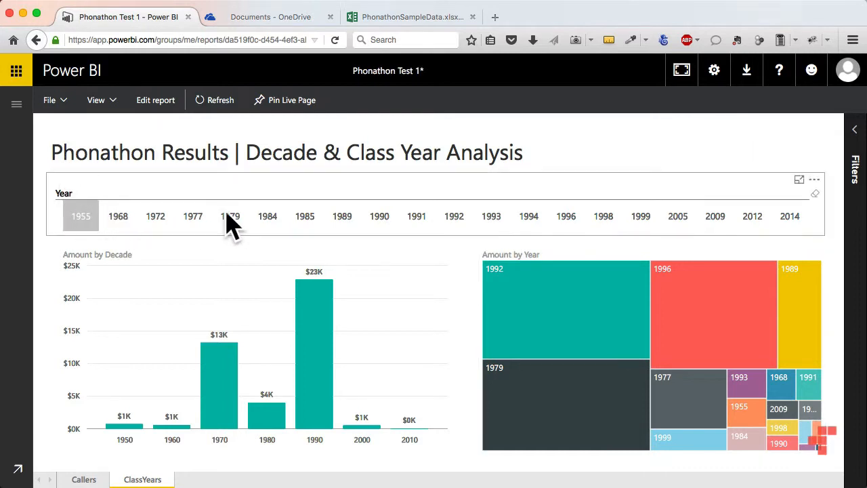
pyautogui.click(306, 222)
pyautogui.click(380, 220)
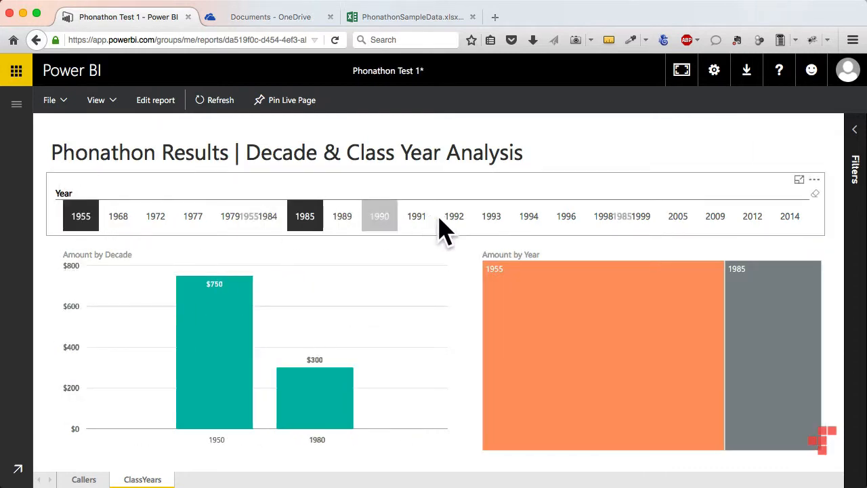
pyautogui.click(678, 229)
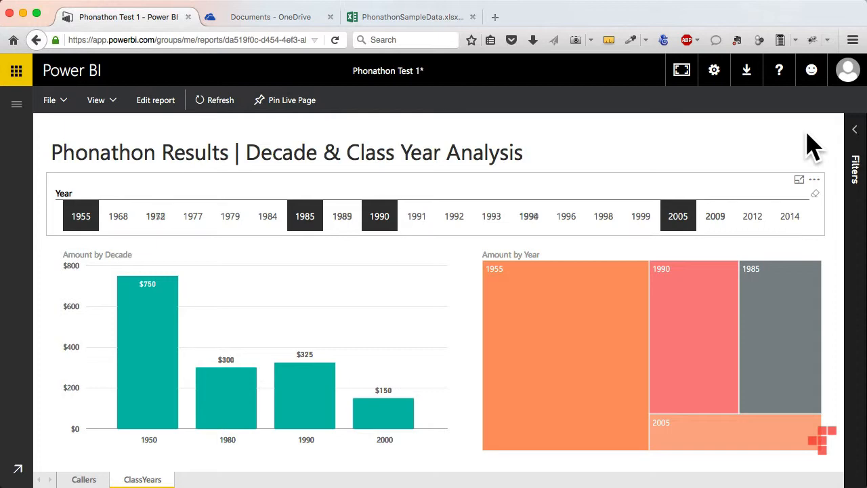
# Switch to the PhonathonSampleData workbook in Excel Online and insert a blank row above row 3 of the Data sheet
pyautogui.click(392, 19)
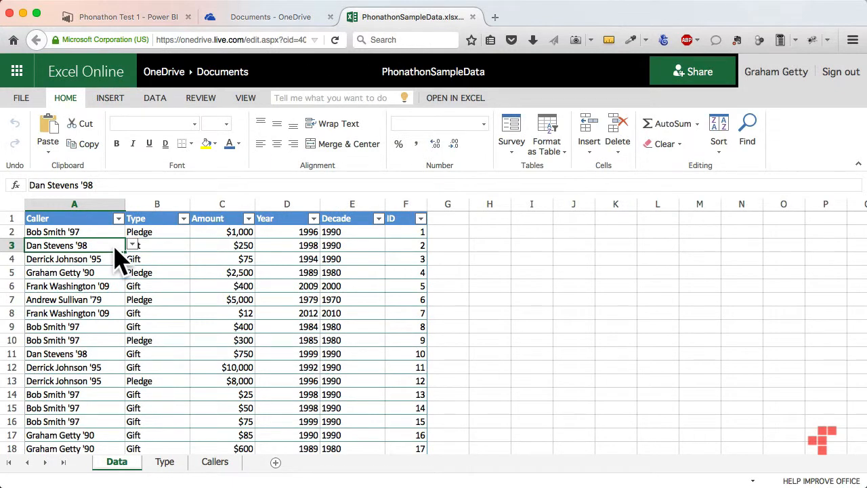
pyautogui.click(12, 247)
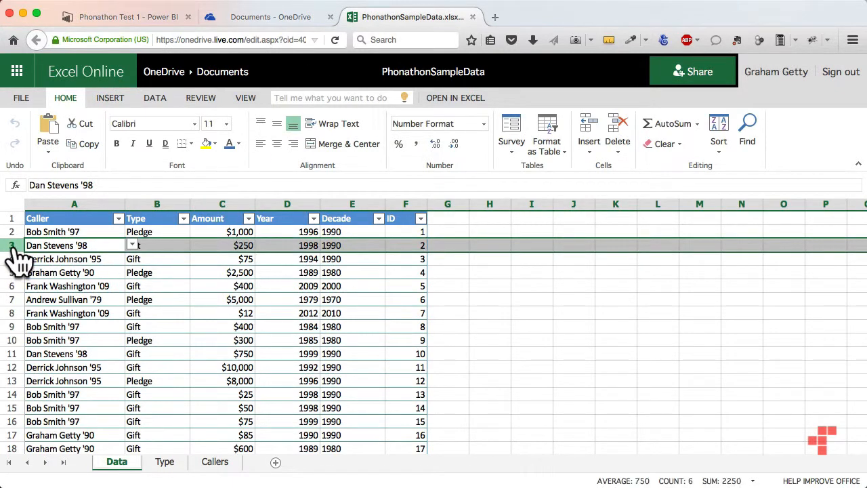
pyautogui.rightClick(13, 249)
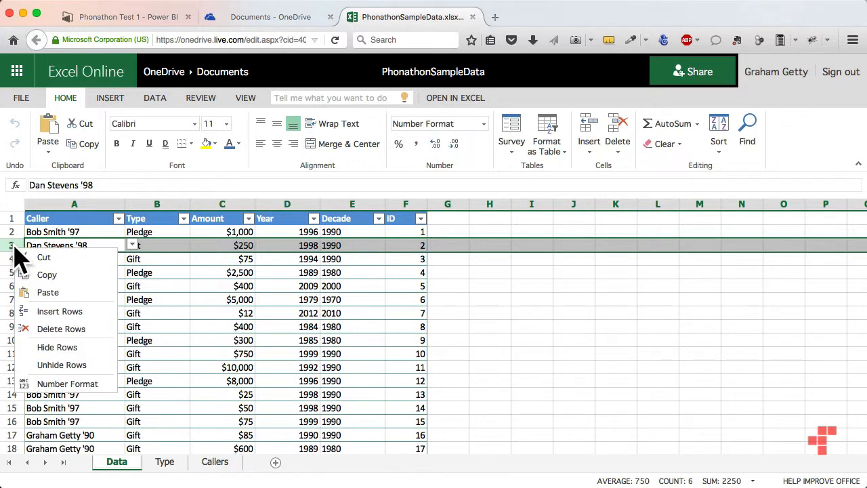
pyautogui.click(57, 309)
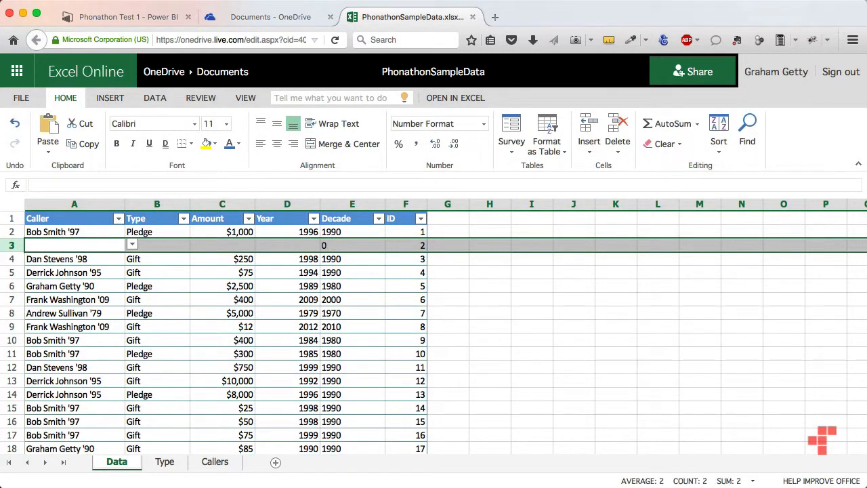
# Fill in the caller's name in the new row 3 and set its type to Gift
pyautogui.write('Graham')
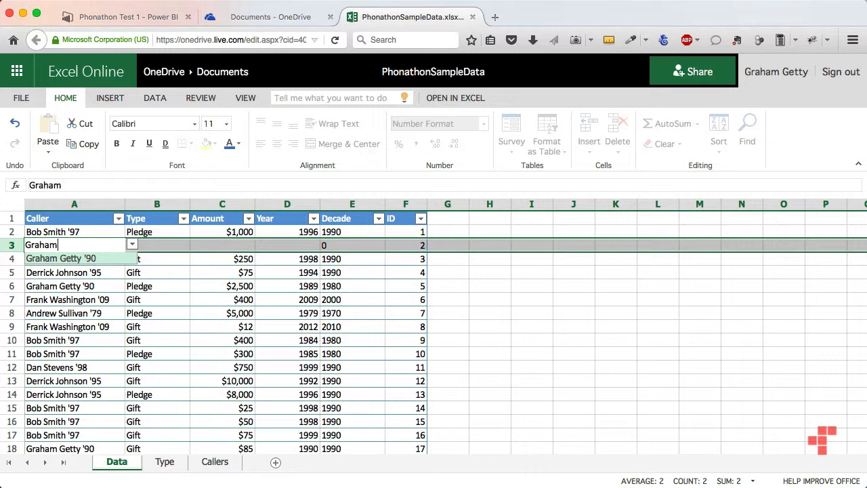
pyautogui.press('Return')
pyautogui.press('Up')
pyautogui.press('Right')
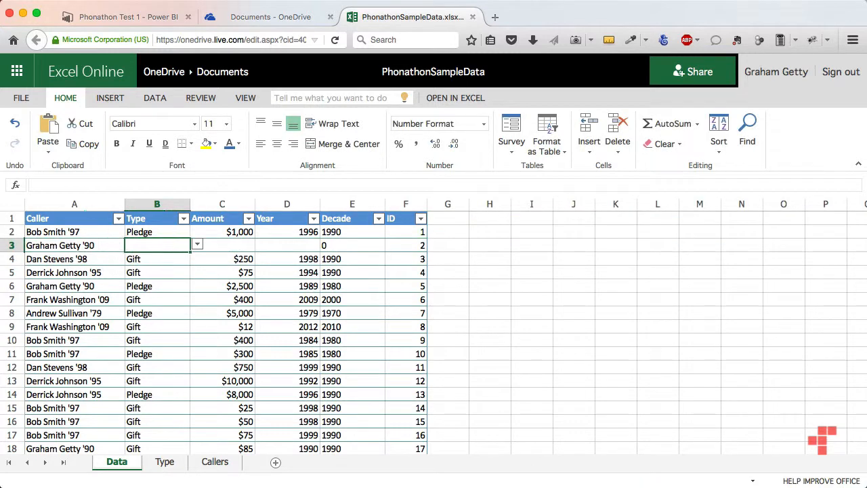
pyautogui.write('G')
pyautogui.press('Return')
pyautogui.press('Up')
pyautogui.press('Right')
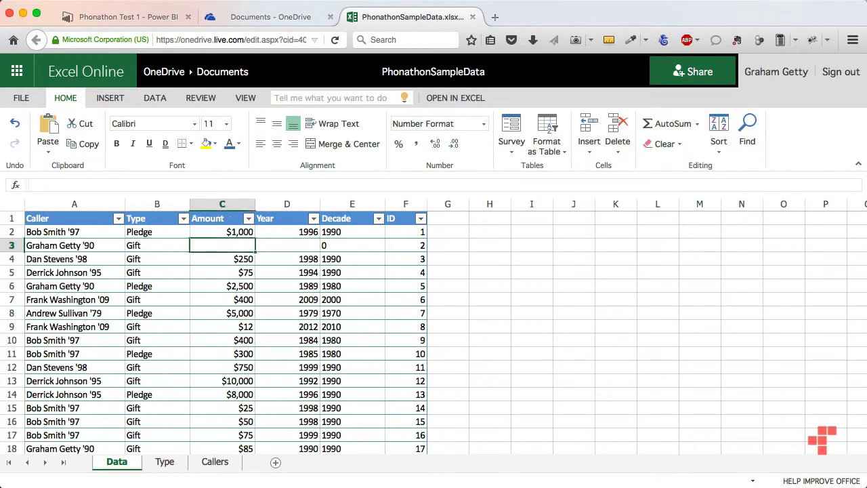
# Enter an amount of 10000 and the year 1992 for the new gift in row 3
pyautogui.write('1000')
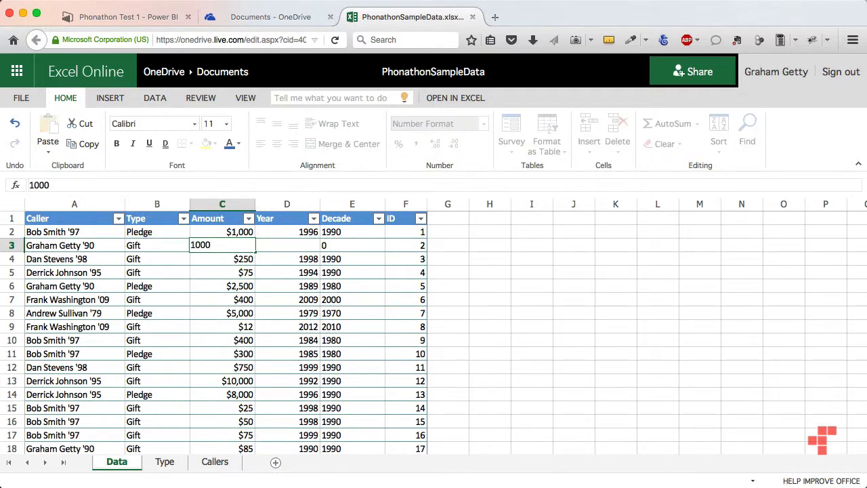
pyautogui.write('0')
pyautogui.press('Tab')
pyautogui.write('1')
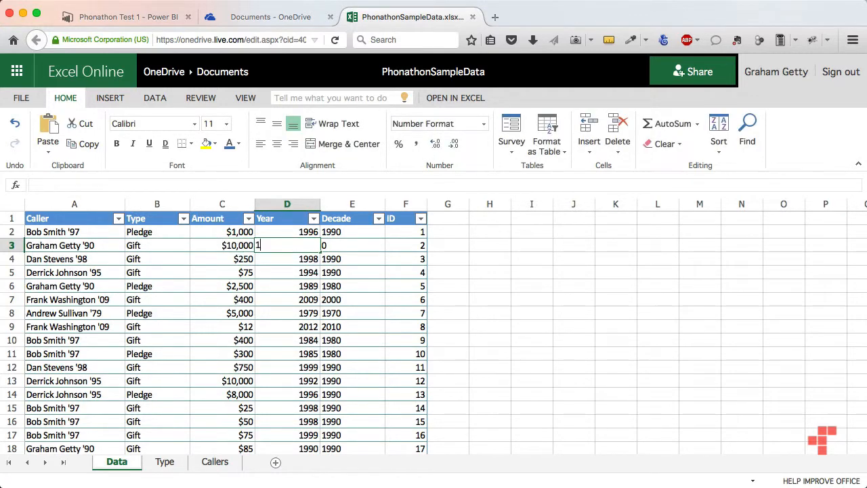
pyautogui.write('992')
pyautogui.press('Tab')
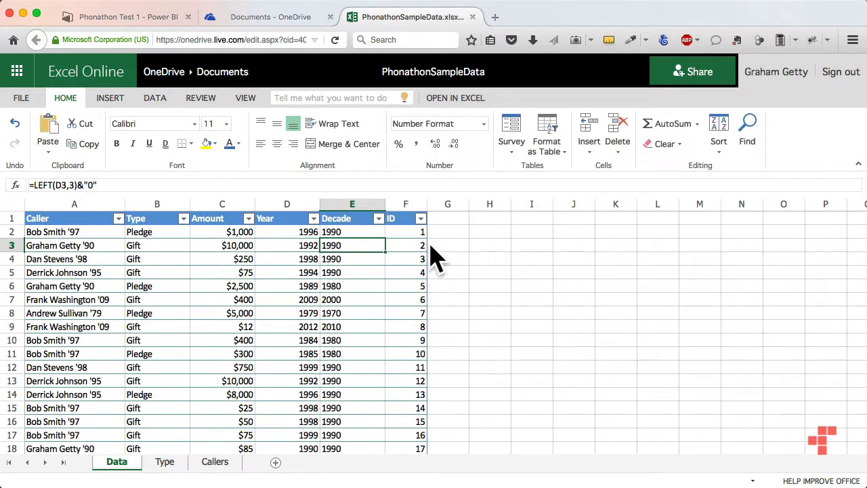
# Close the PhonathonSampleData workbook and return to the Callers page of the Phonathon Test 1 report in Power BI
pyautogui.click(473, 17)
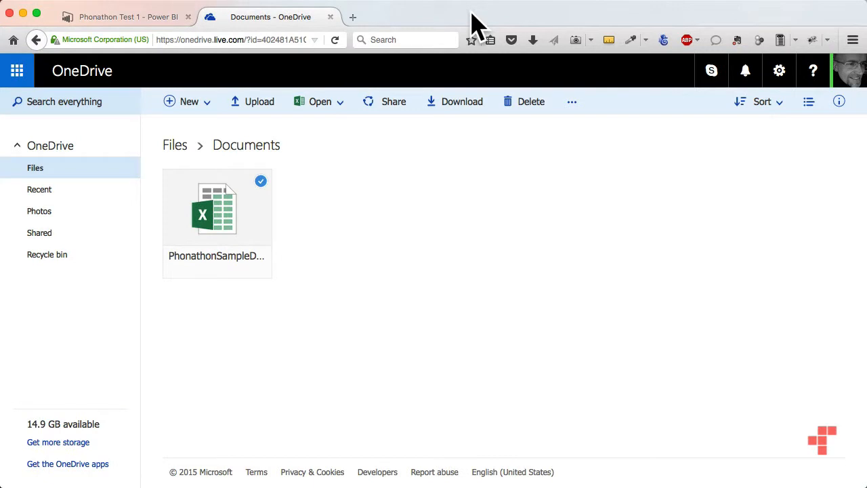
pyautogui.click(105, 20)
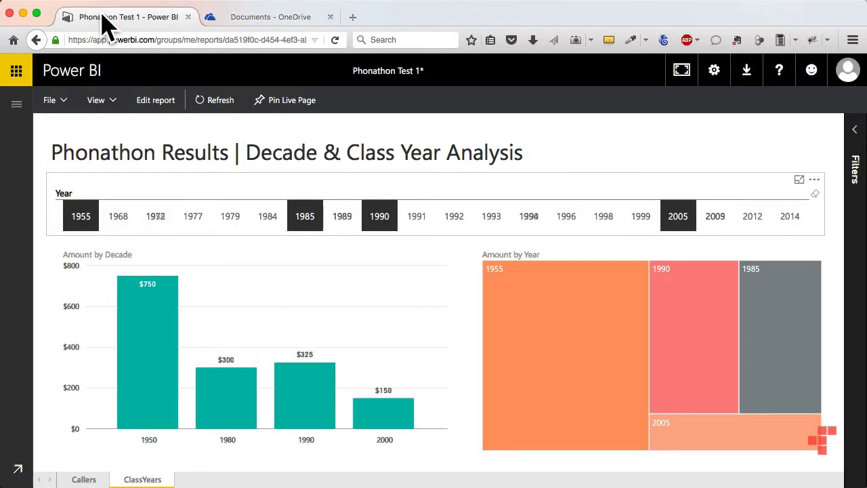
pyautogui.click(83, 479)
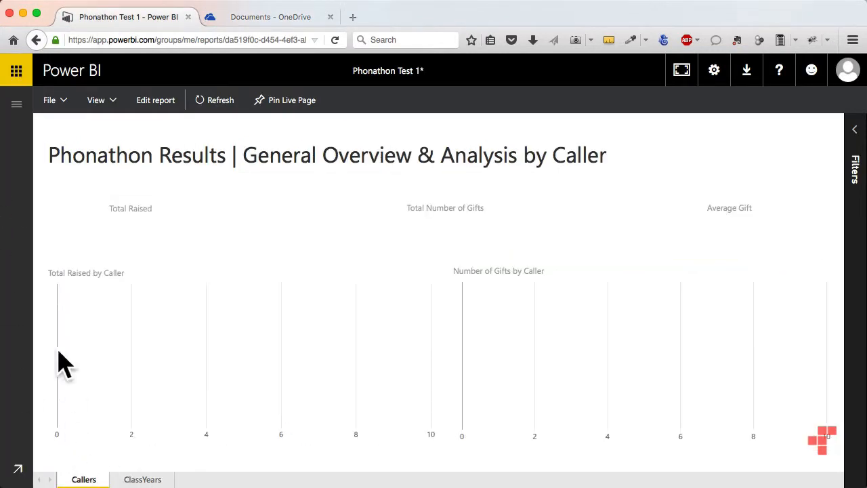
# Expand the workspace navigation and run an immediate refresh of the PhonathonSampleData dataset
pyautogui.click(18, 106)
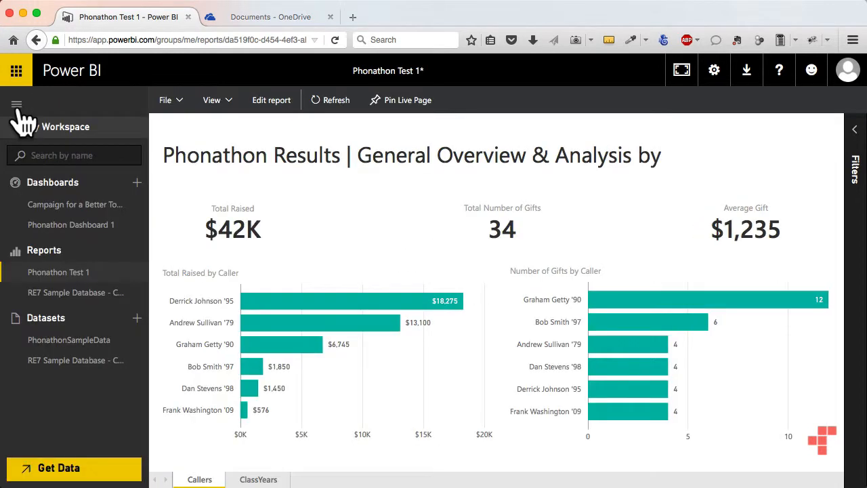
pyautogui.click(91, 341)
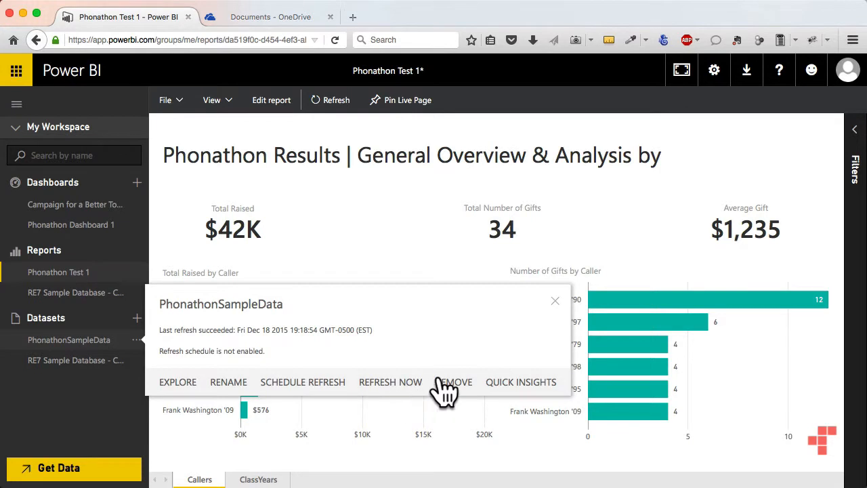
pyautogui.click(409, 387)
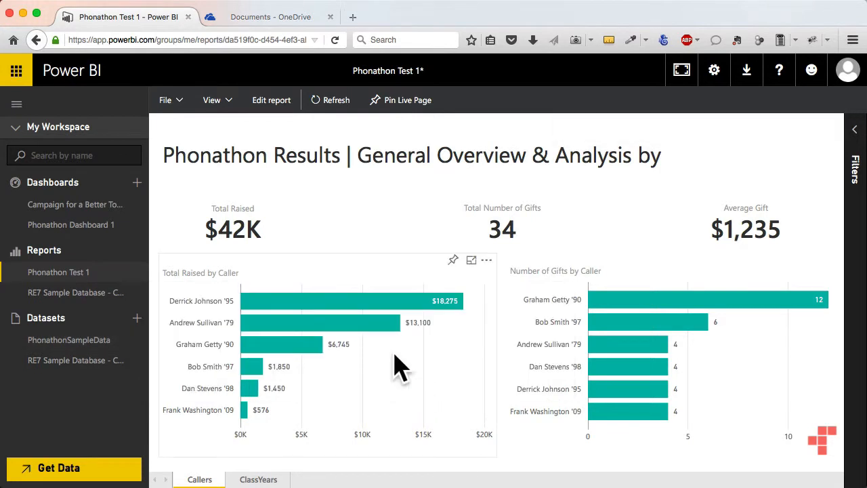
# Reopen the Phonathon Test 1 report and refresh its visuals to load the new gift data
pyautogui.click(101, 272)
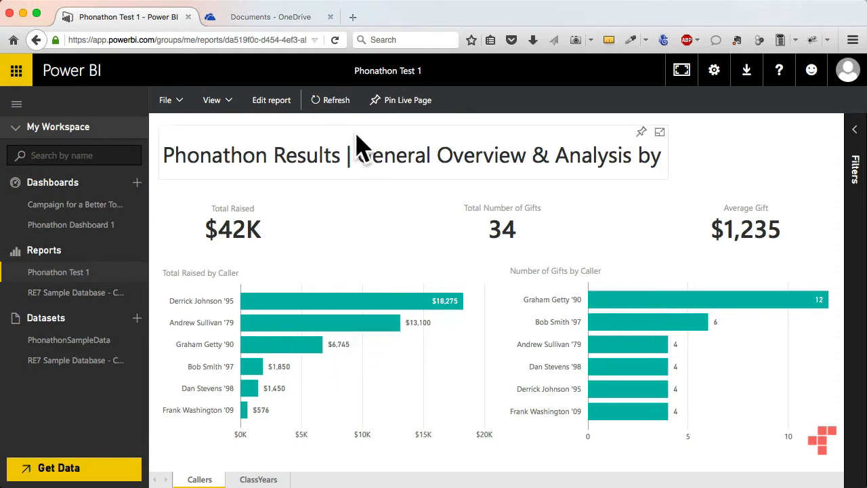
pyautogui.click(339, 115)
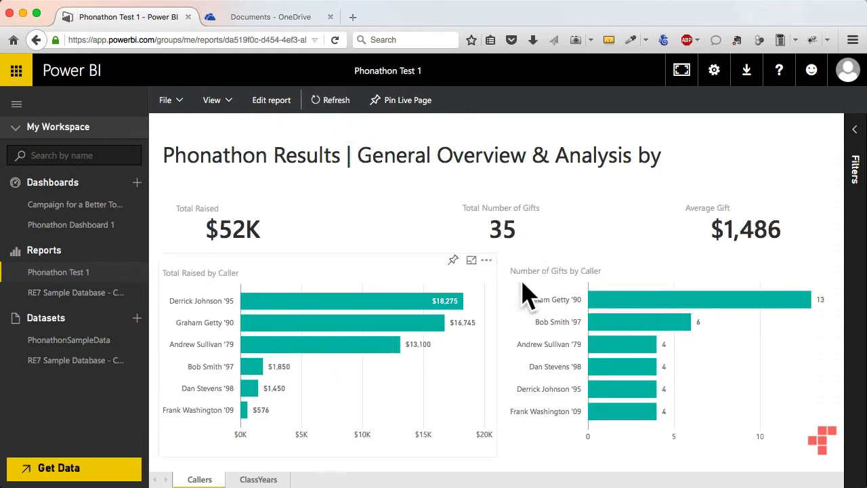
pyautogui.moveTo(434, 330)
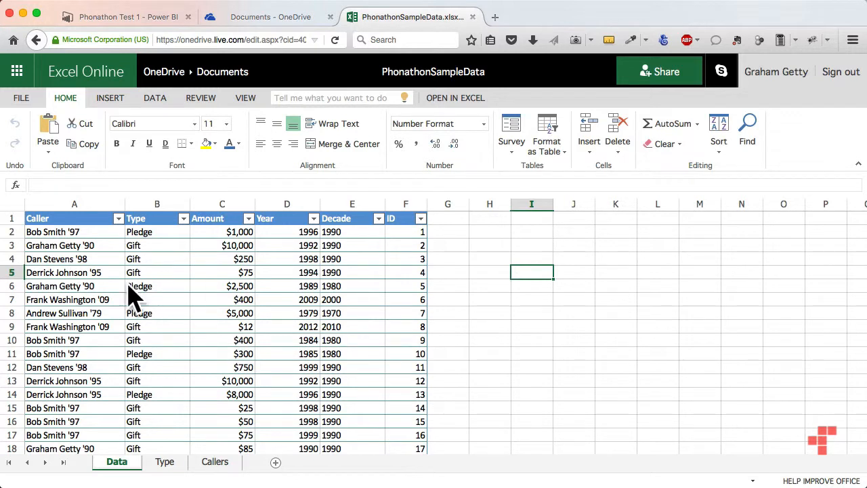
# Examine the caller dropdown, the Decade and ID formulas, and the lookup lists on the Type and Callers sheets, ending on the Data sheet
pyautogui.click(85, 288)
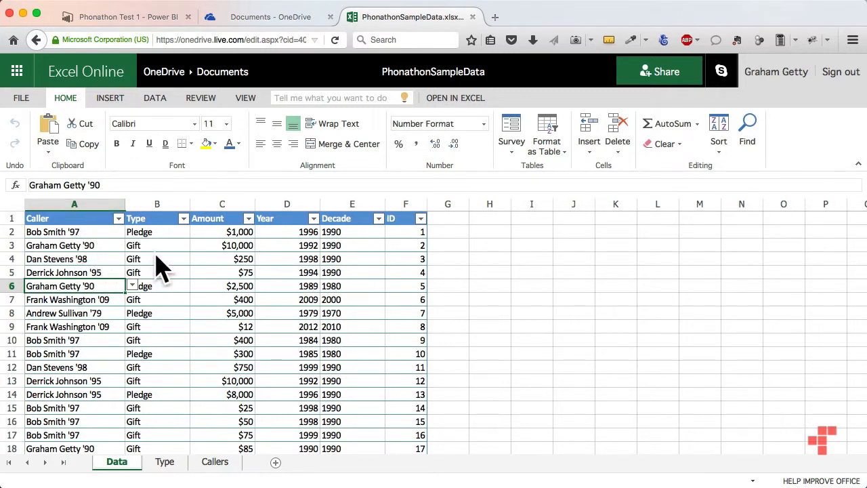
pyautogui.click(333, 275)
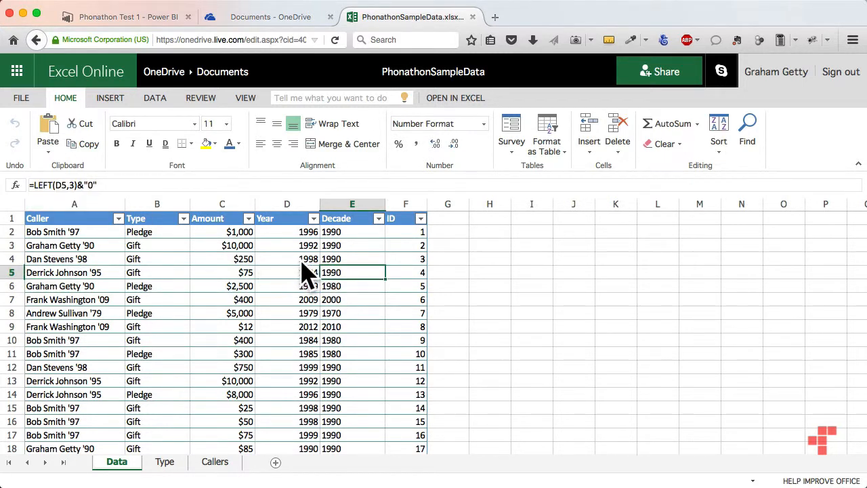
pyautogui.click(405, 274)
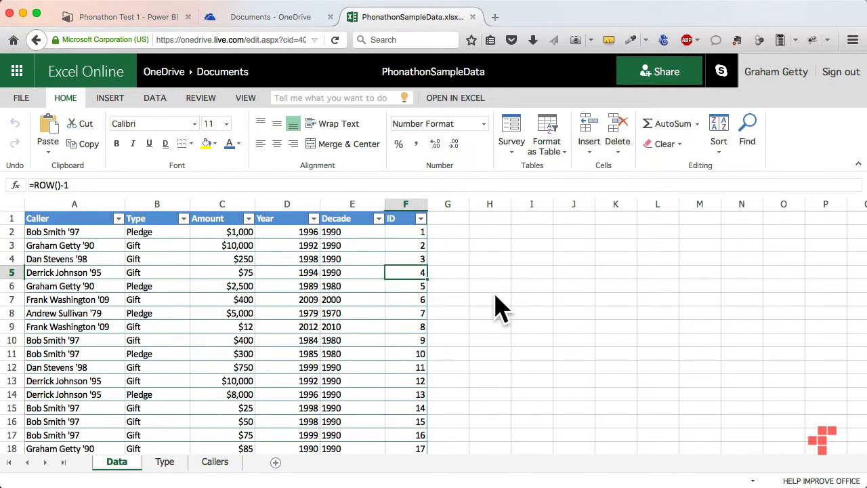
pyautogui.click(170, 463)
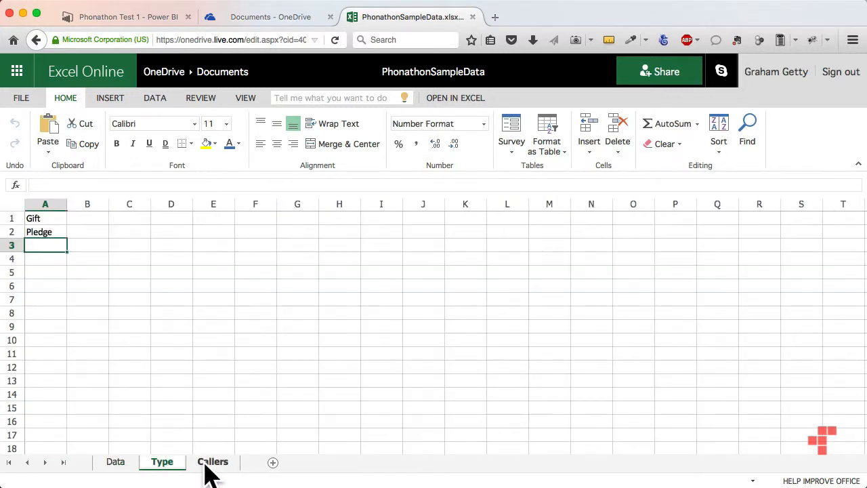
pyautogui.click(205, 466)
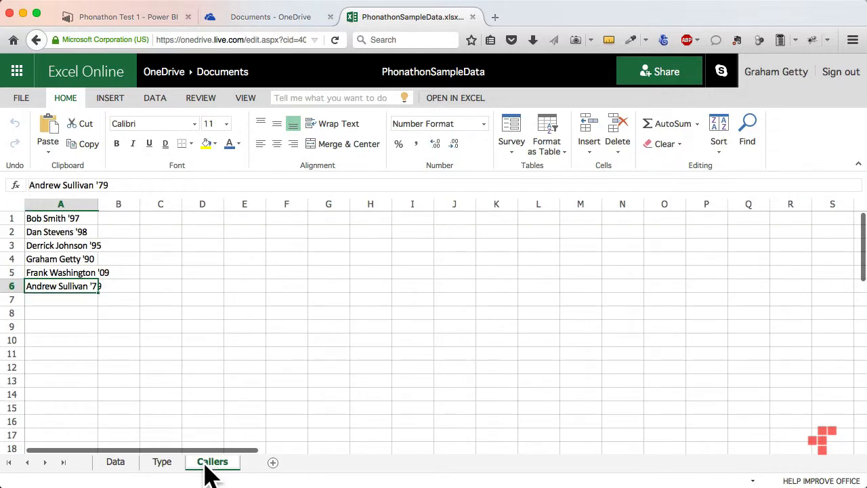
pyautogui.click(116, 468)
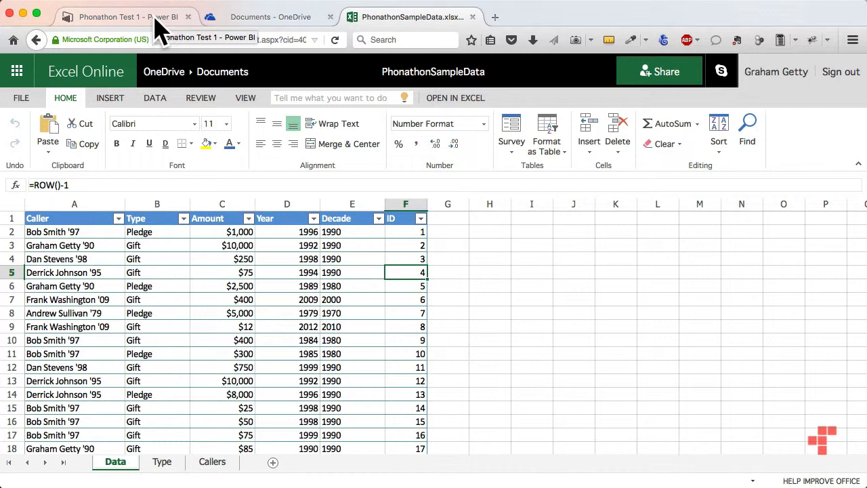
pyautogui.click(128, 17)
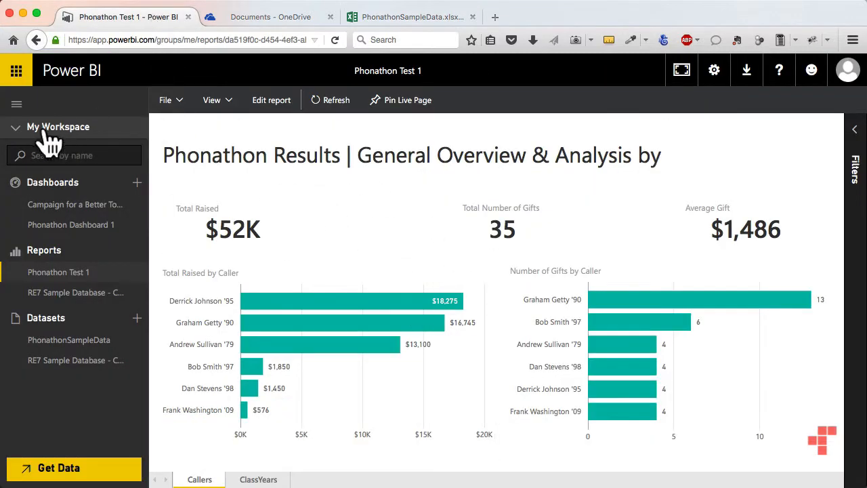
pyautogui.click(16, 105)
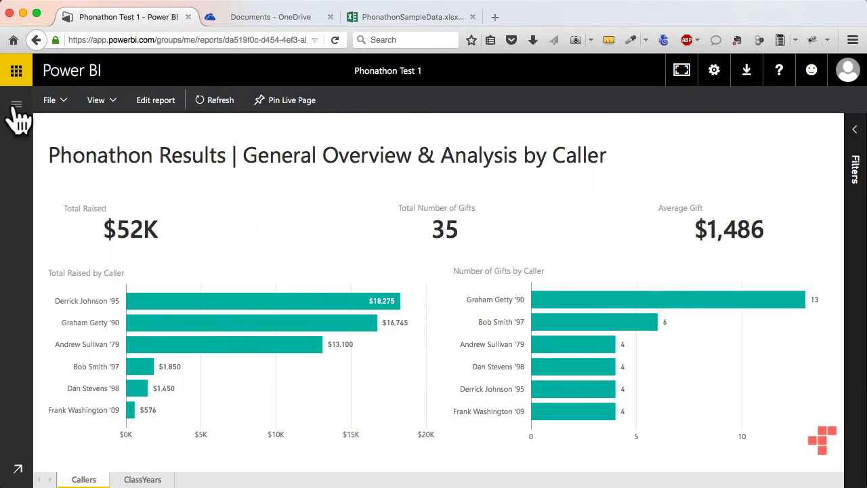
pyautogui.click(17, 106)
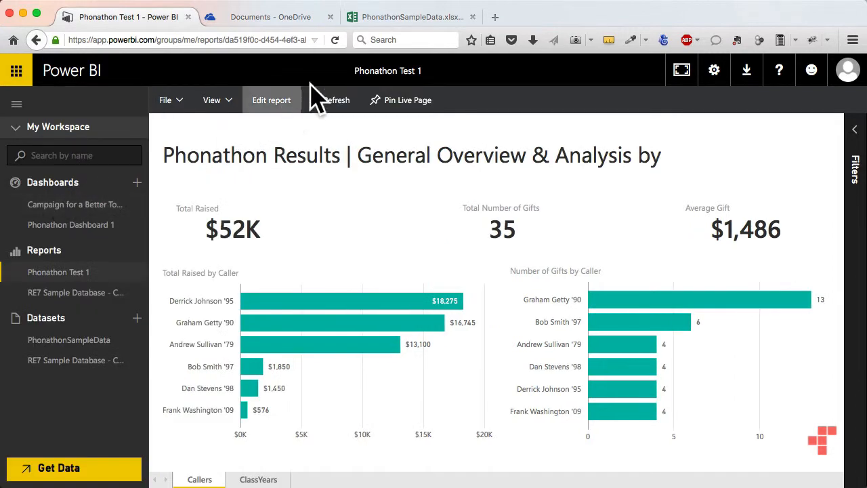
pyautogui.click(383, 20)
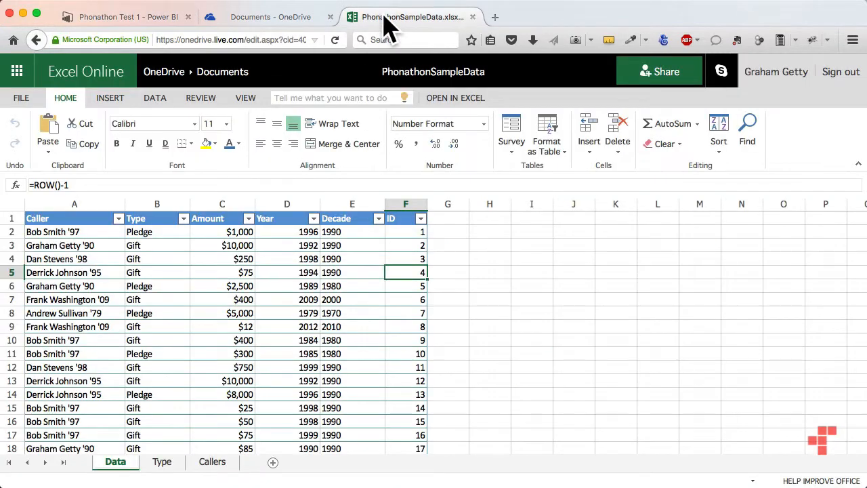
# Save a copy of the workbook to the OneDrive Documents folder as PhonathonSampleDatav2
pyautogui.click(20, 101)
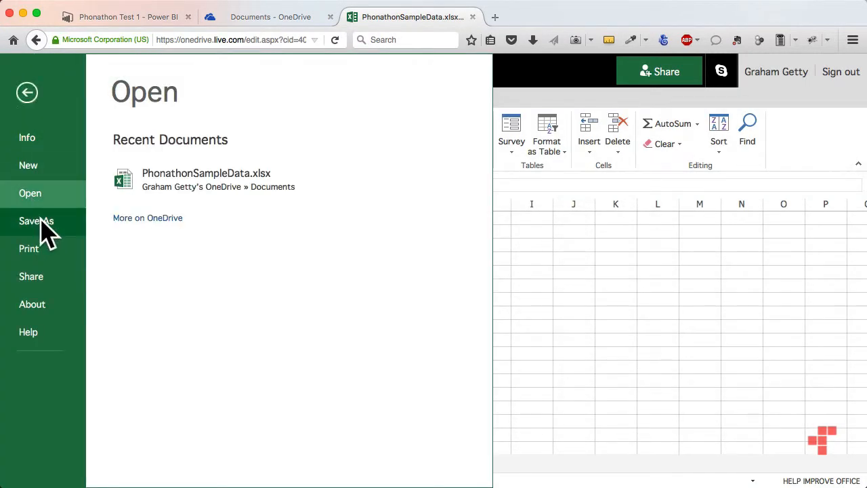
pyautogui.click(37, 223)
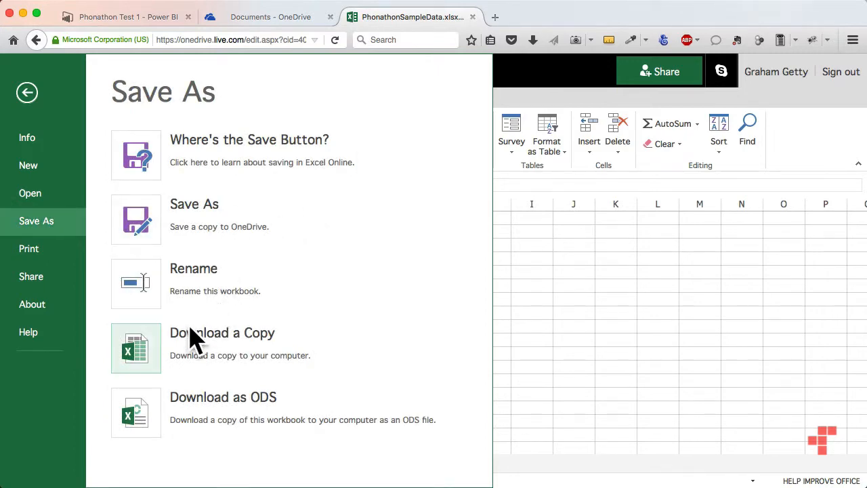
pyautogui.click(140, 223)
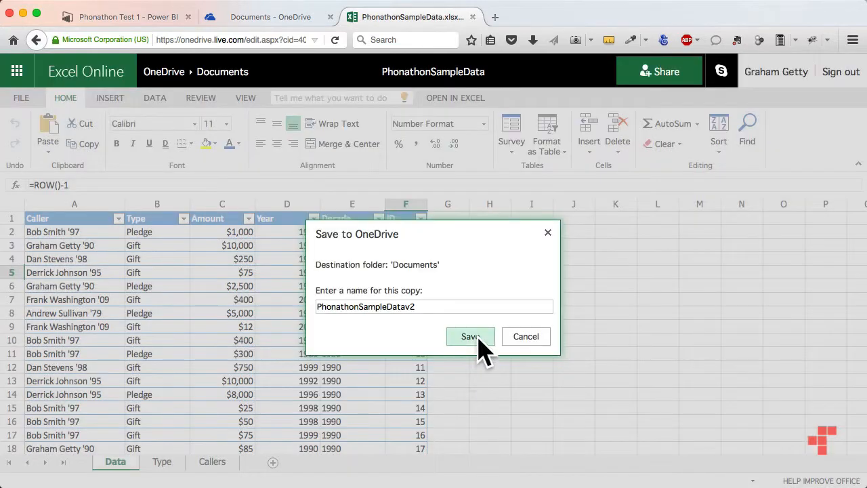
pyautogui.click(477, 339)
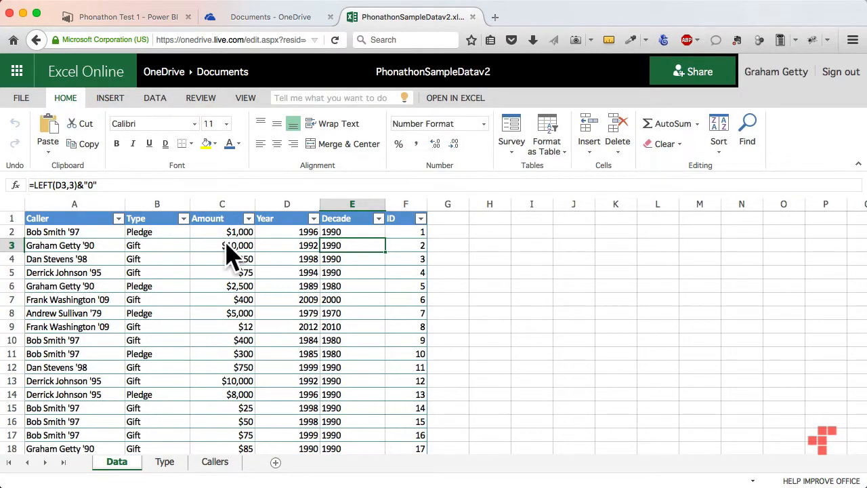
# Set the gift amount in row 3 of the PhonathonSampleDatav2 workbook to 10
pyautogui.click(226, 247)
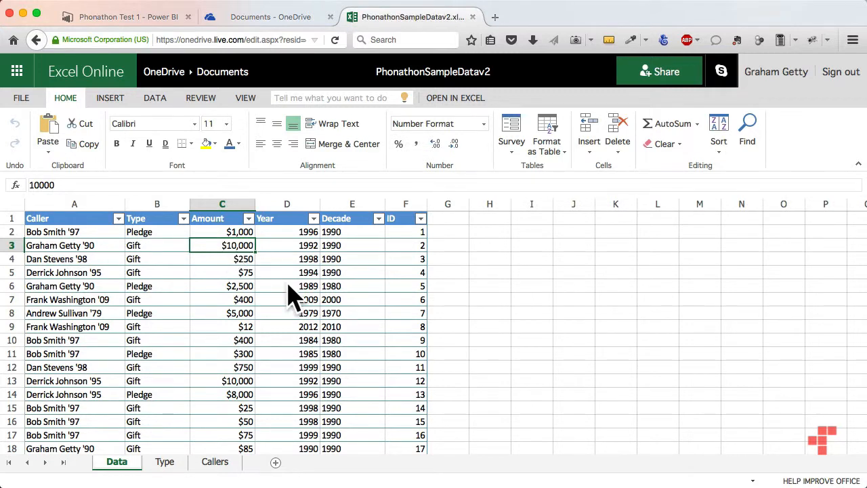
pyautogui.write('10')
pyautogui.press('Tab')
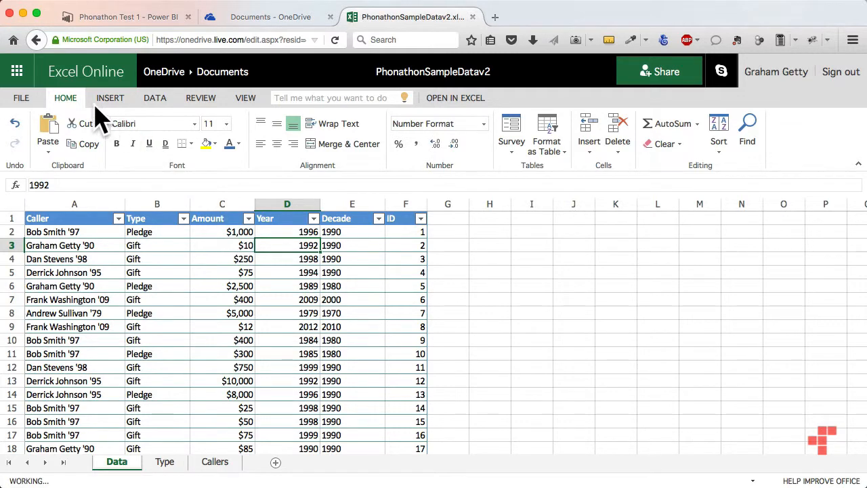
pyautogui.click(21, 101)
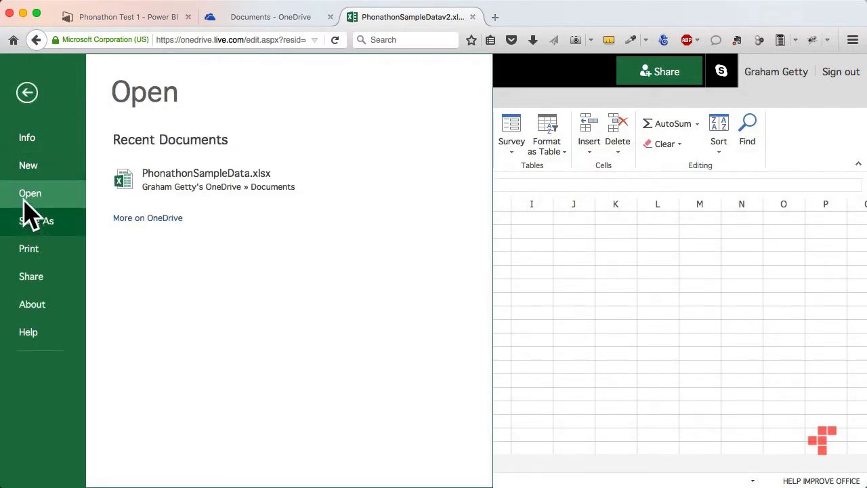
pyautogui.click(32, 95)
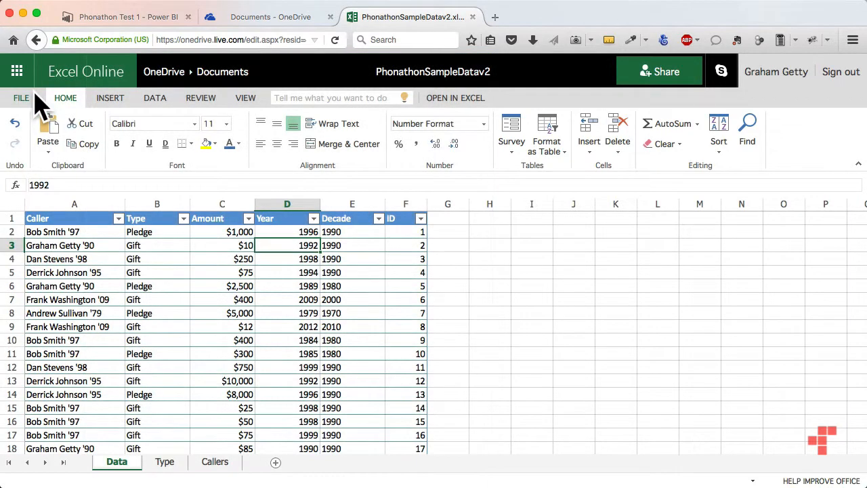
pyautogui.click(366, 257)
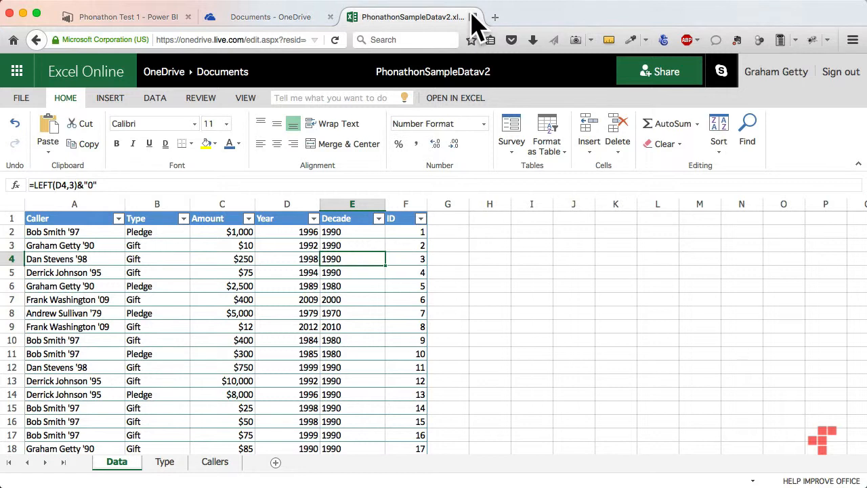
# Close the PhonathonSampleDatav2 workbook and reload the Documents folder in OneDrive to check both workbook files
pyautogui.click(473, 17)
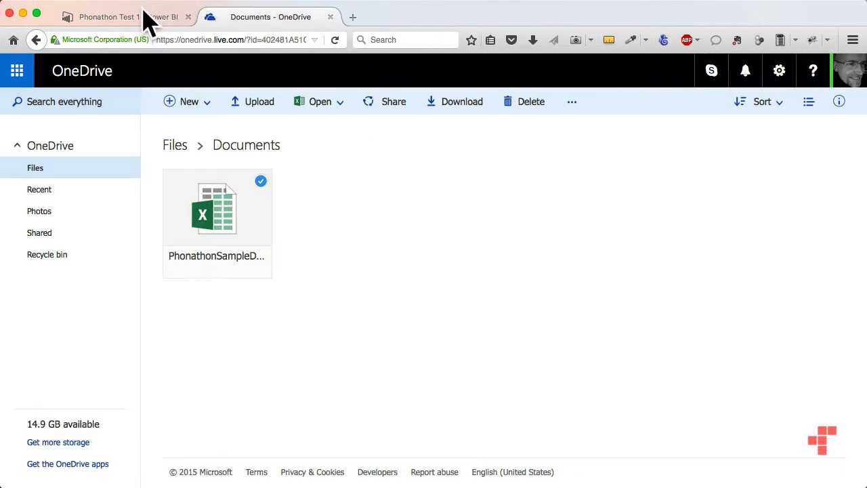
pyautogui.click(68, 173)
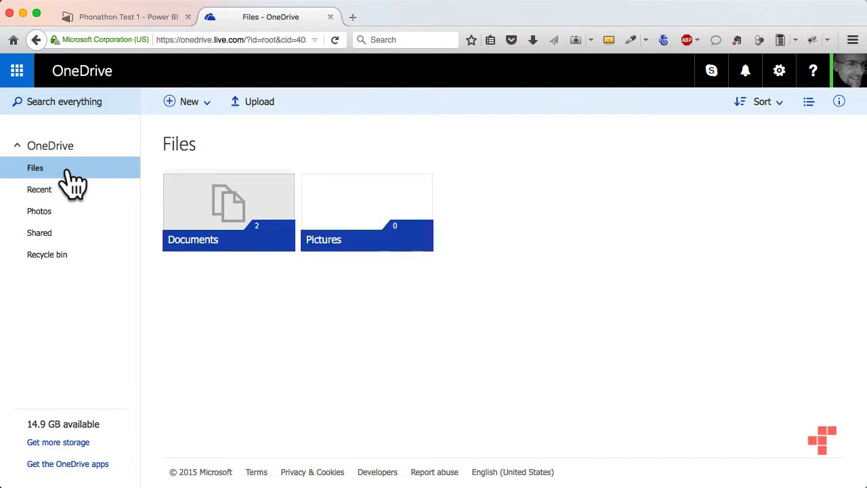
pyautogui.click(237, 221)
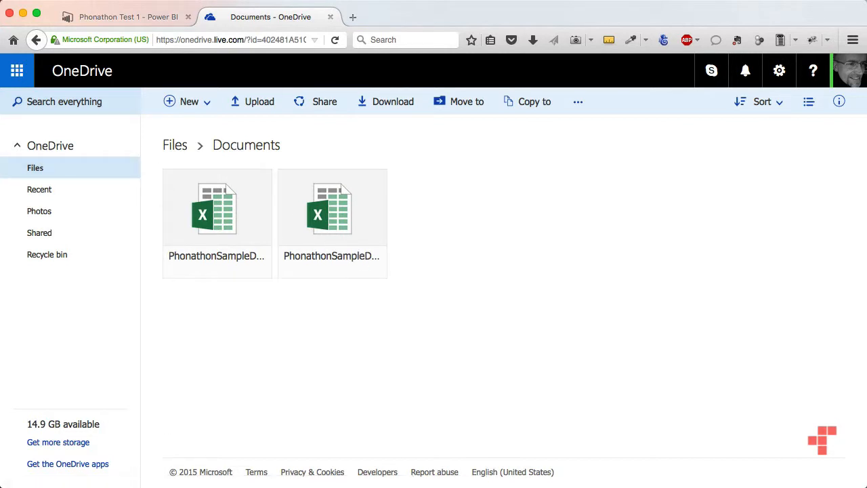
# Switch to Power BI and start getting data from files stored in OneDrive – Personal
pyautogui.click(109, 18)
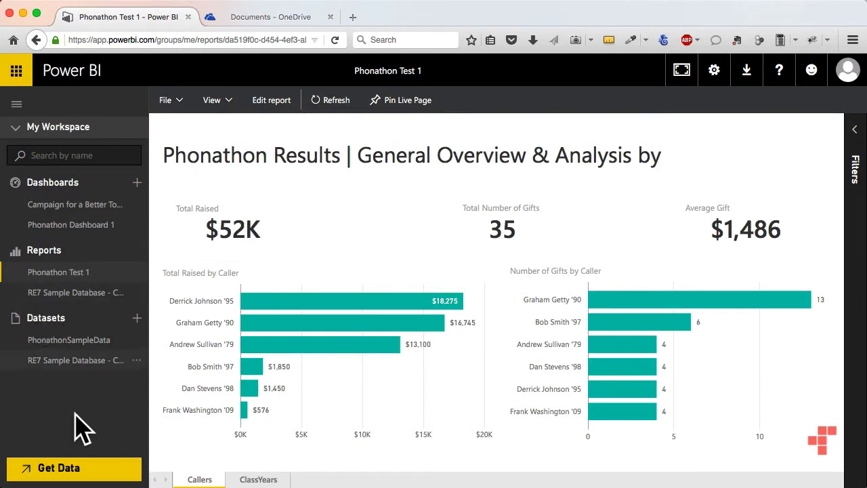
pyautogui.click(10, 468)
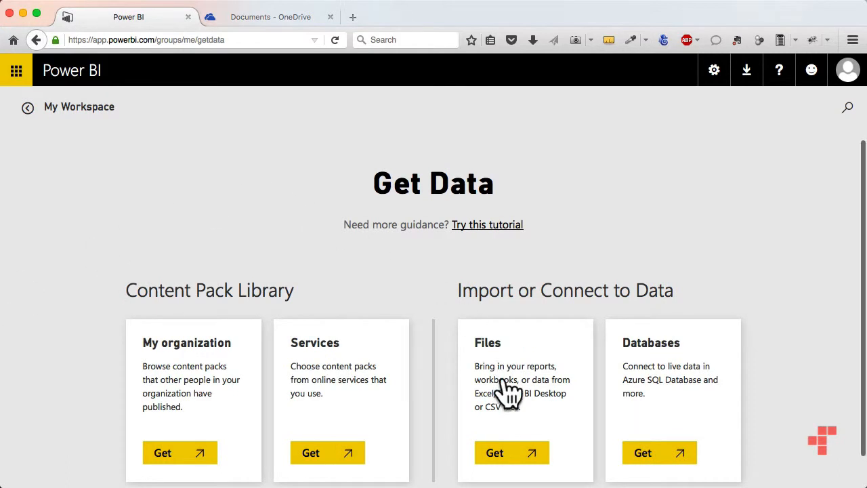
pyautogui.click(512, 461)
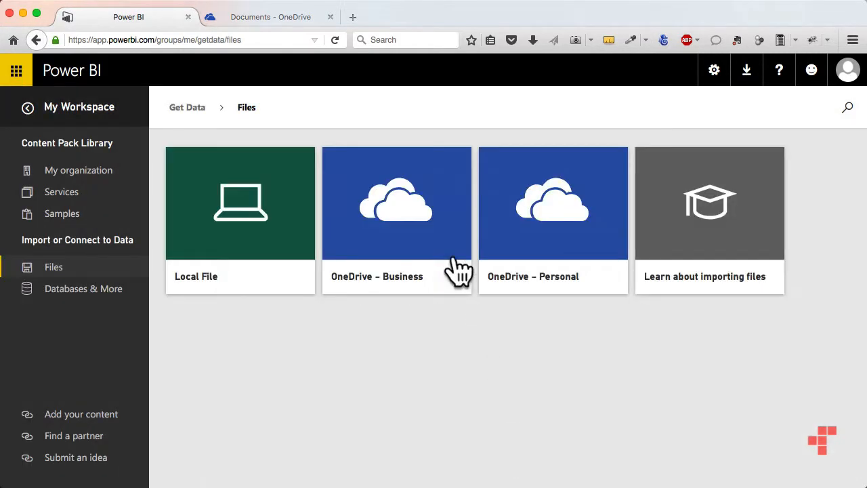
pyautogui.click(545, 221)
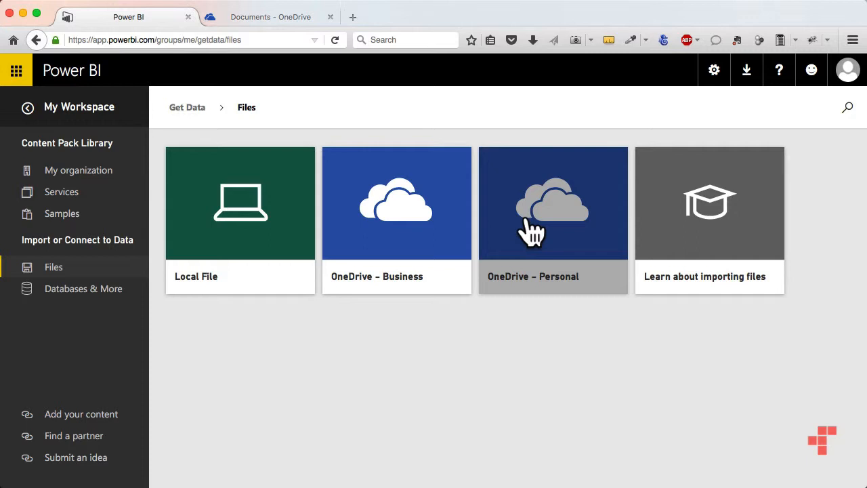
pyautogui.click(528, 290)
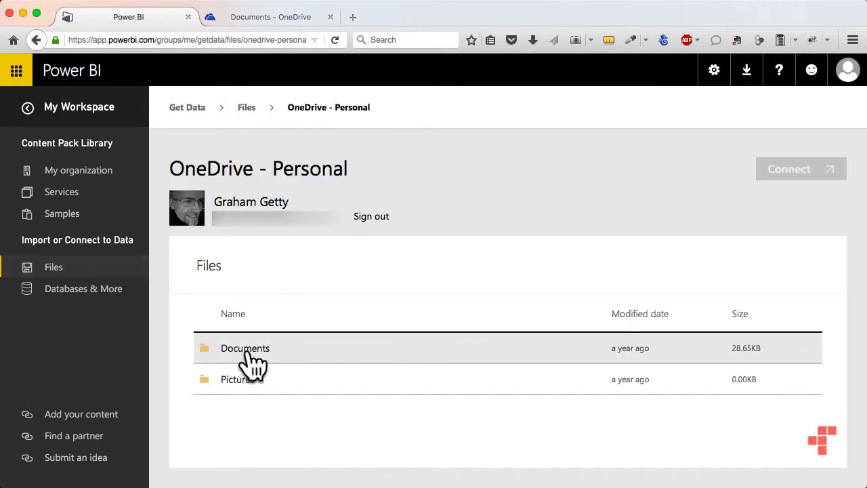
# Connect to PhonathonSampleDatav2.xlsx in the Documents folder as a new dataset
pyautogui.click(251, 360)
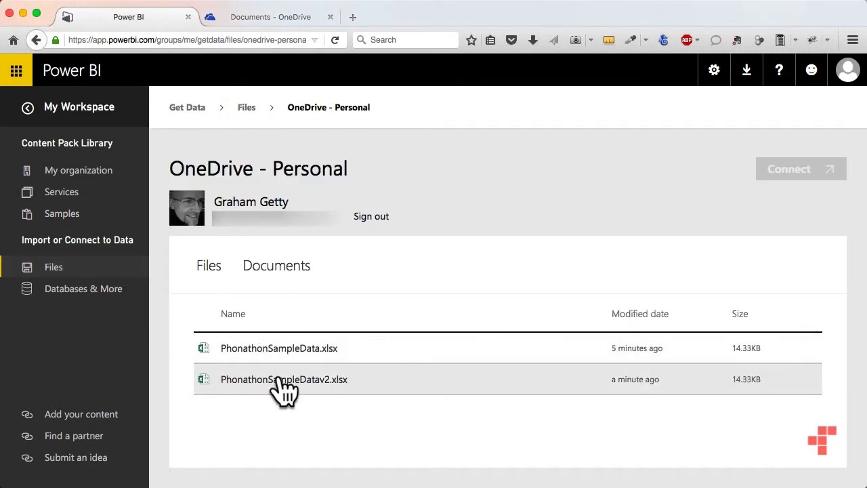
pyautogui.click(386, 390)
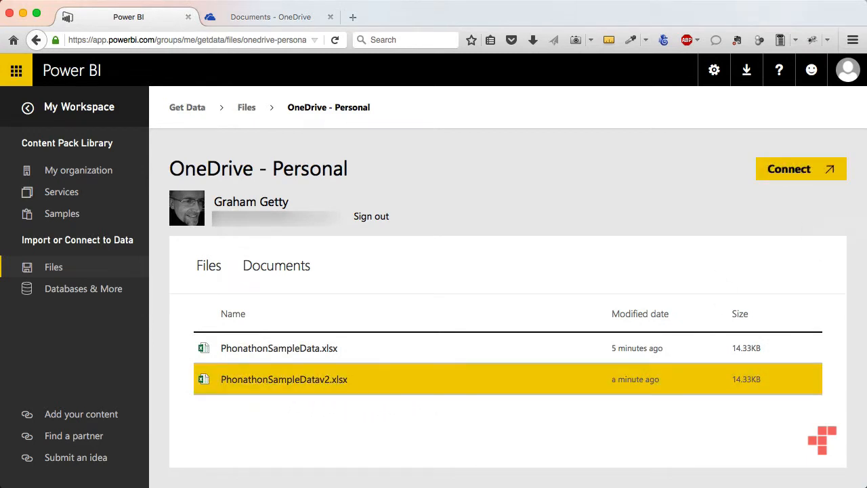
pyautogui.click(818, 175)
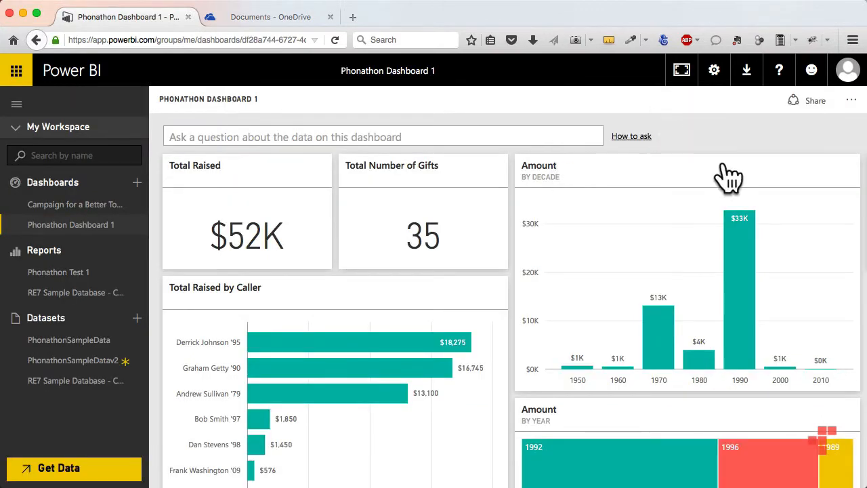
# Open a blank report page on the PhonathonSampleDatav2 dataset and add a card visual showing the Amount field
pyautogui.click(84, 366)
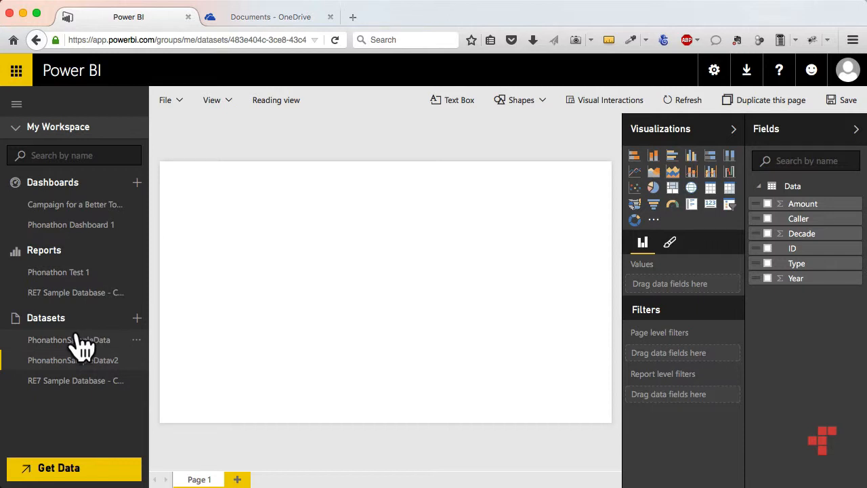
pyautogui.click(77, 277)
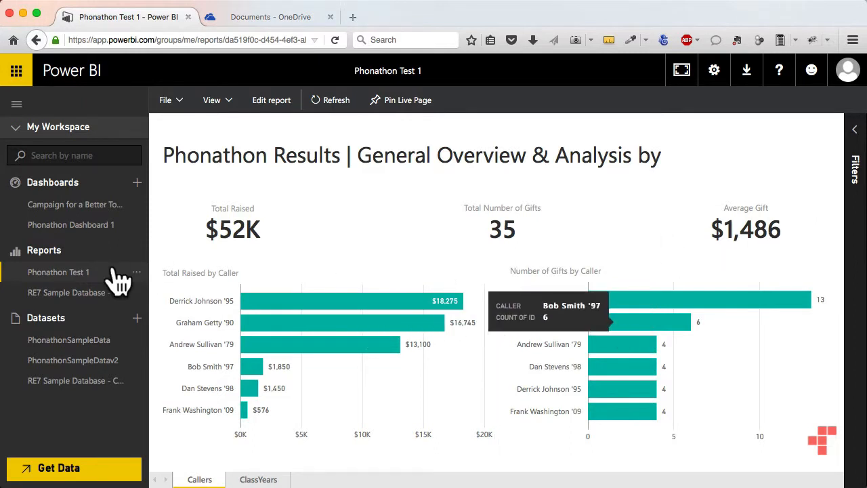
pyautogui.click(81, 366)
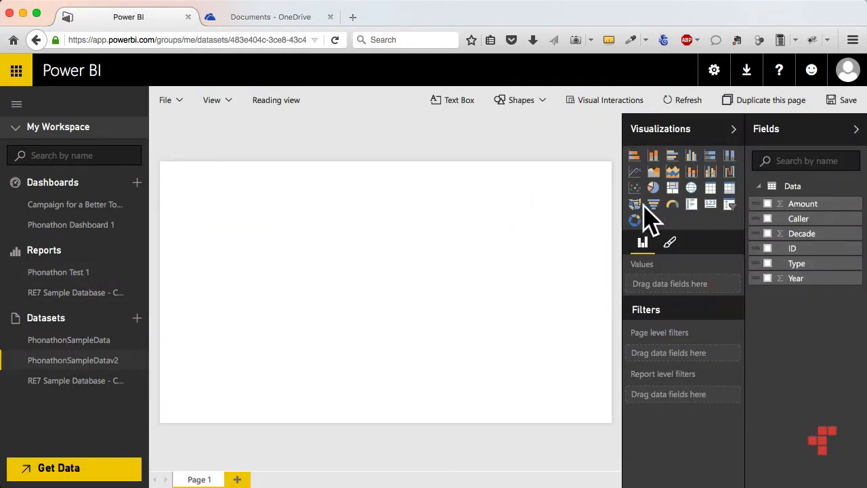
pyautogui.click(710, 205)
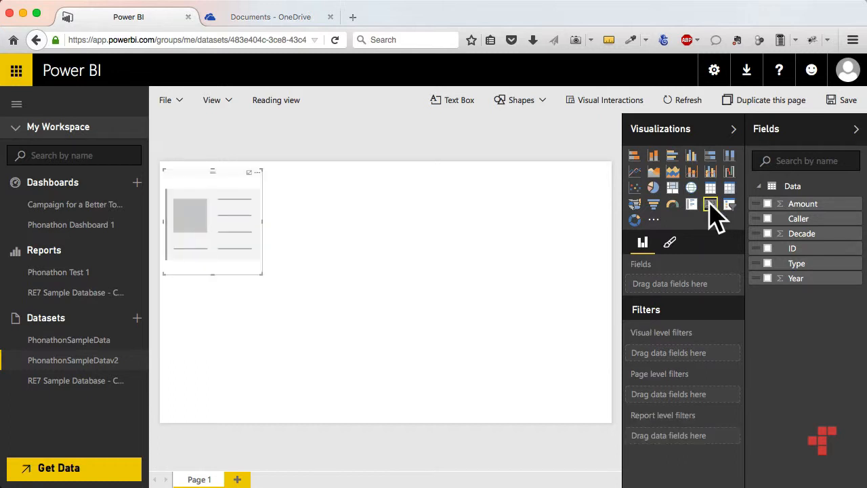
pyautogui.click(768, 204)
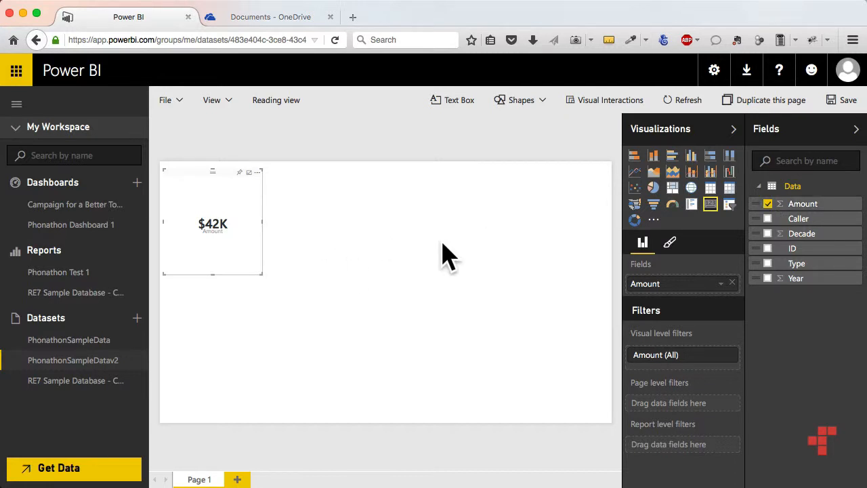
# Add a second card visual to the report page showing the ID field summarized as Count (Distinct)
pyautogui.click(418, 240)
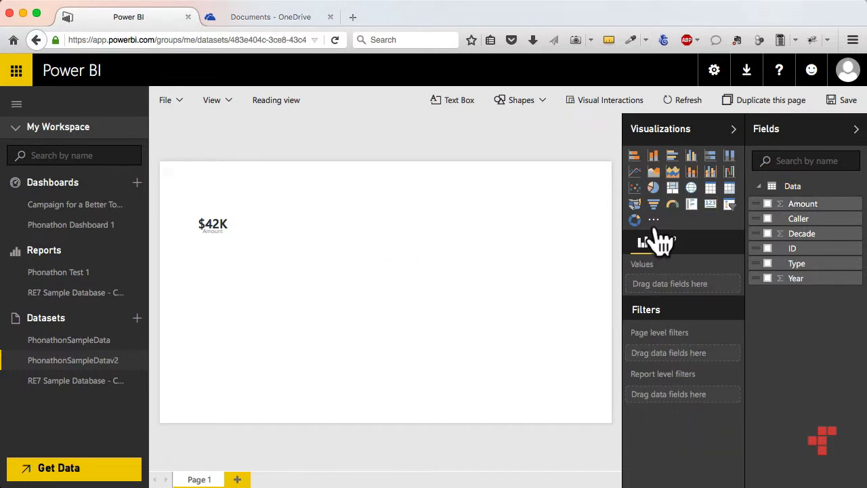
pyautogui.click(710, 204)
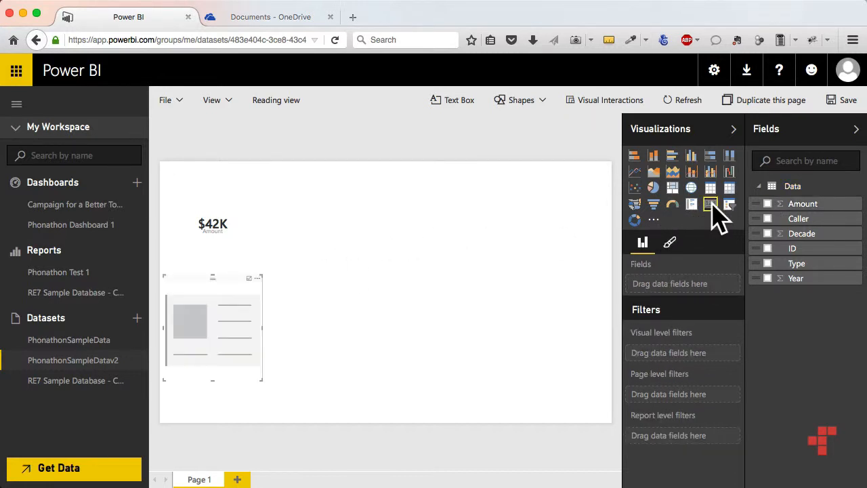
pyautogui.click(768, 248)
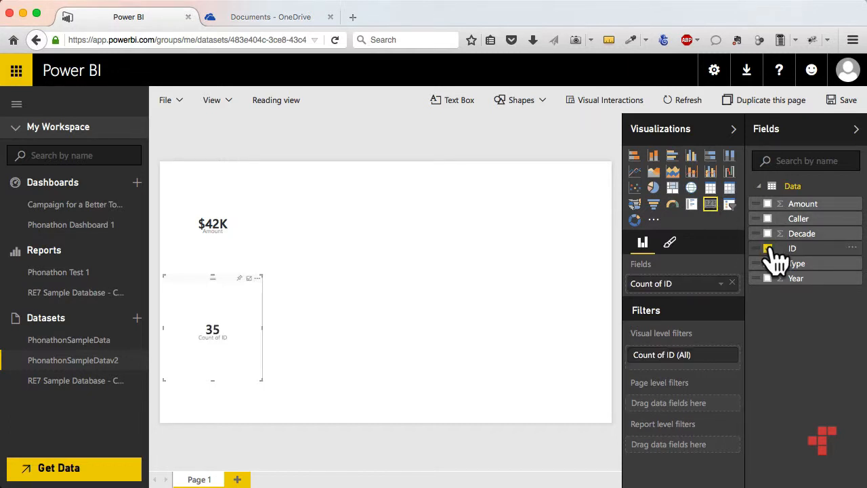
pyautogui.click(722, 285)
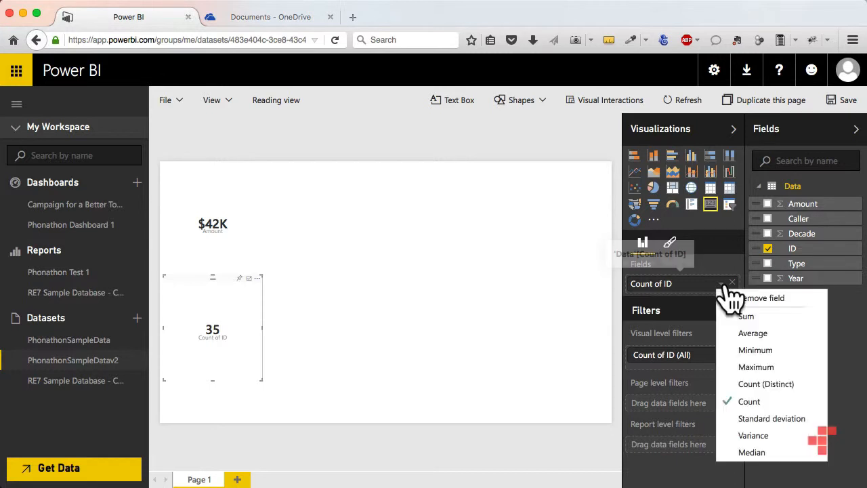
pyautogui.click(751, 385)
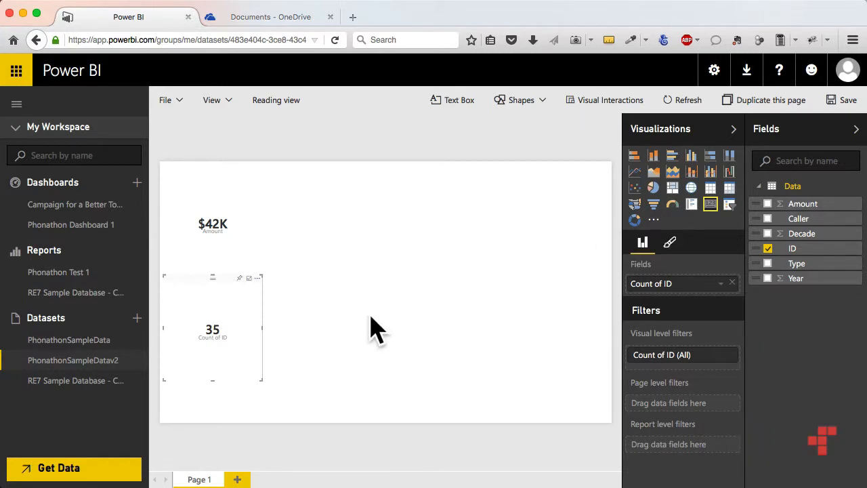
# Add a third card visual showing the Amount field summarized as Average
pyautogui.click(302, 304)
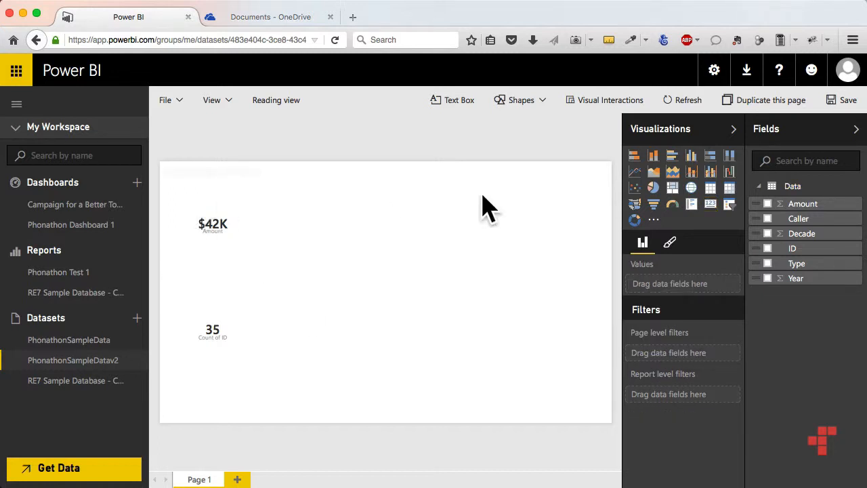
pyautogui.click(710, 203)
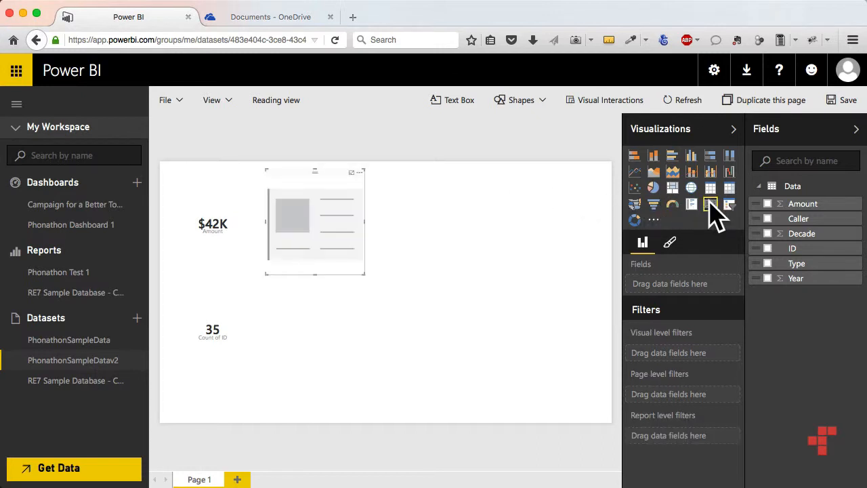
pyautogui.click(768, 204)
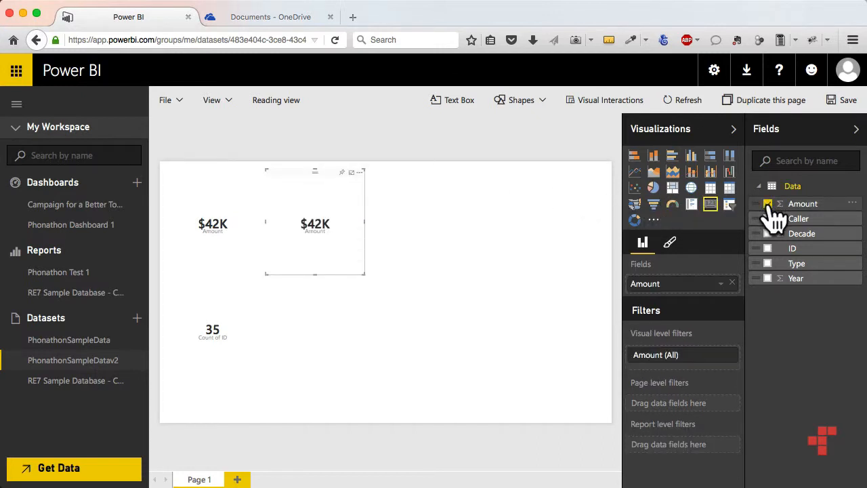
pyautogui.click(722, 284)
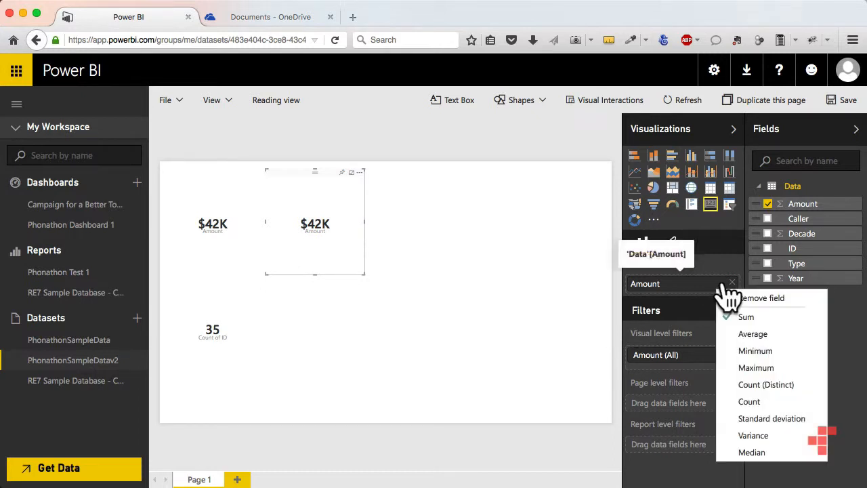
pyautogui.click(743, 332)
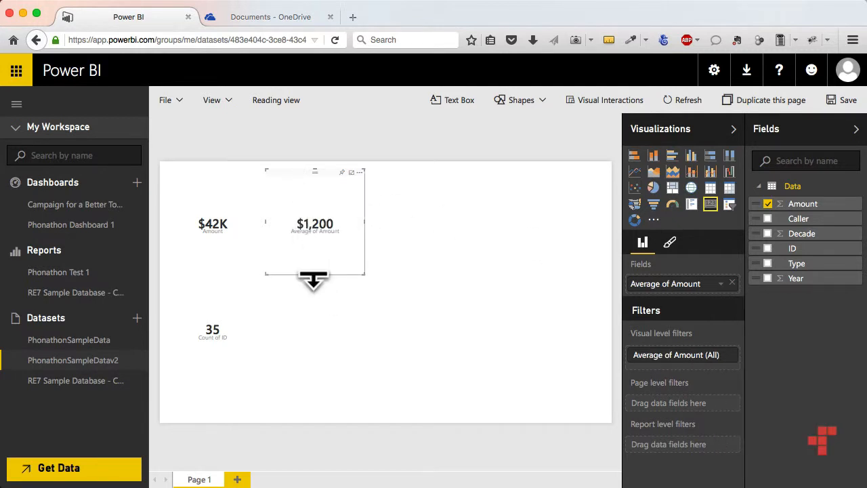
# Collapse the workspace navigation, Visualizations and Fields areas to give the report canvas more room
pyautogui.click(17, 106)
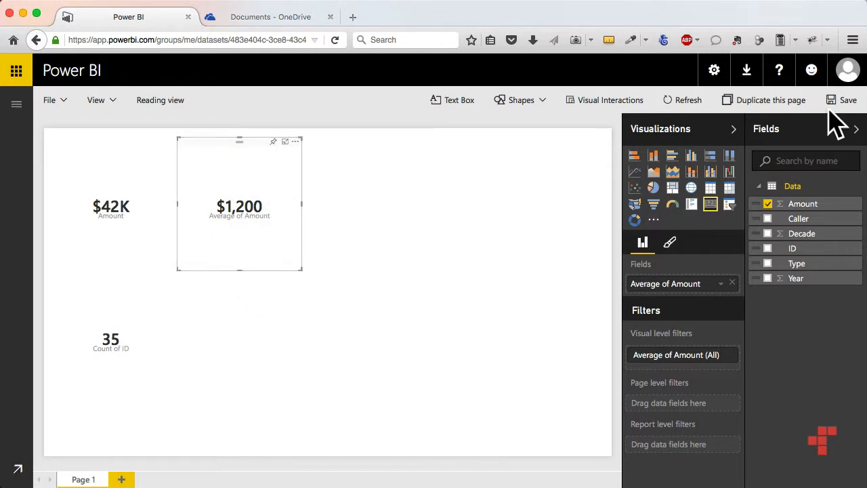
pyautogui.click(681, 129)
pyautogui.click(778, 131)
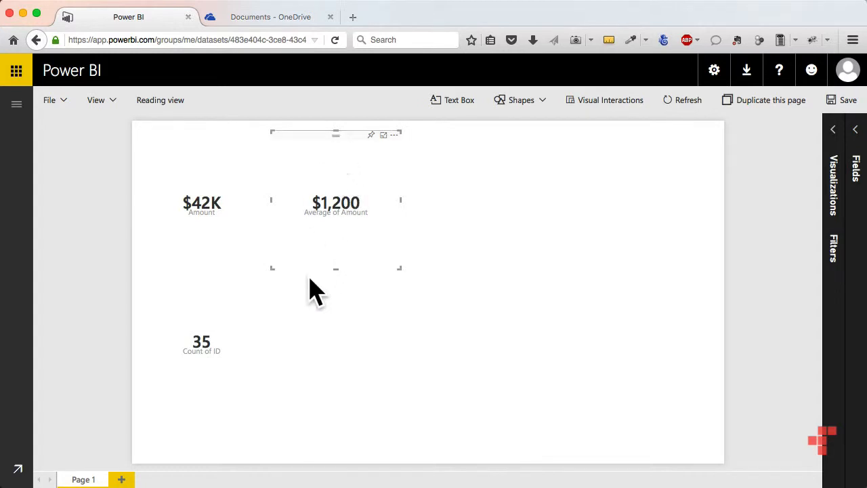
# Reduce the Average of Amount card's height and place it near the upper-right corner of the report page
pyautogui.moveTo(335, 268); pyautogui.dragTo(346, 190)
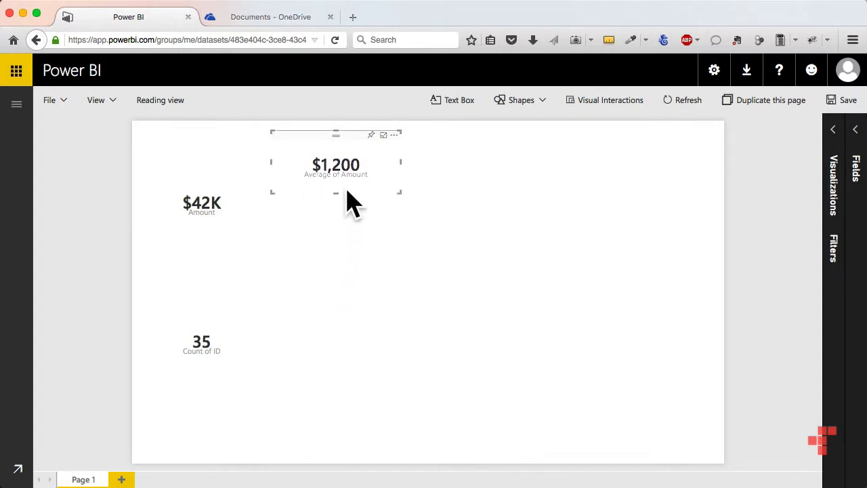
pyautogui.moveTo(327, 134); pyautogui.dragTo(355, 139)
pyautogui.moveTo(410, 162); pyautogui.dragTo(628, 182)
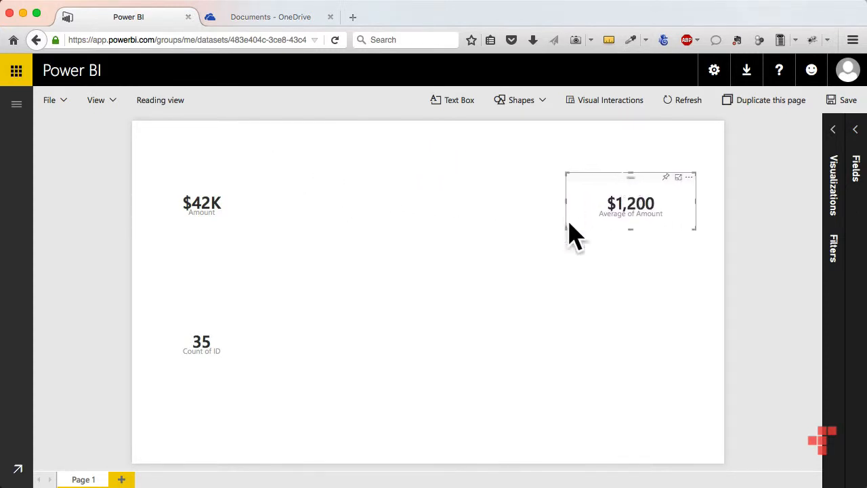
# Shrink the Count of ID and Amount cards and line them up in a row beside the Average of Amount card
pyautogui.click(211, 324)
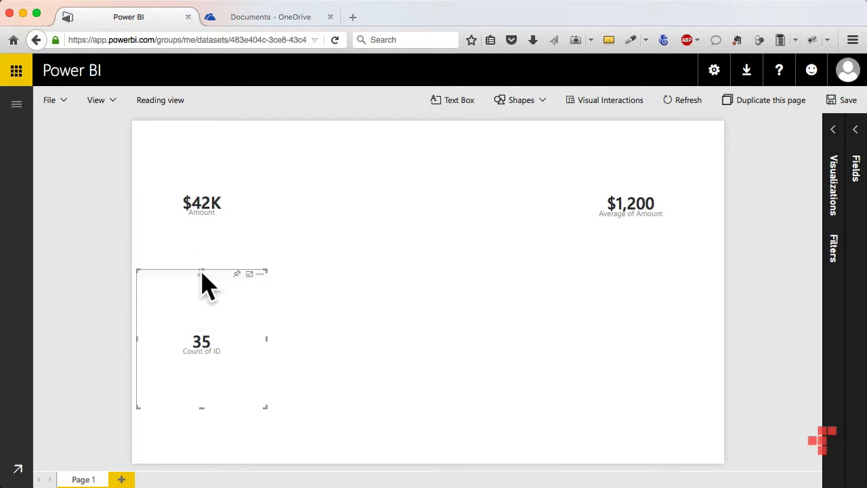
pyautogui.moveTo(202, 271); pyautogui.dragTo(494, 173)
pyautogui.click(146, 208)
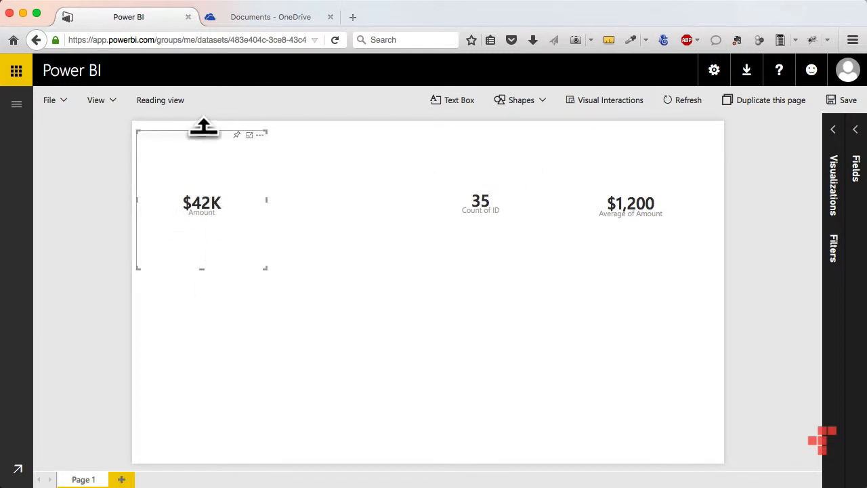
pyautogui.moveTo(201, 130); pyautogui.dragTo(290, 180)
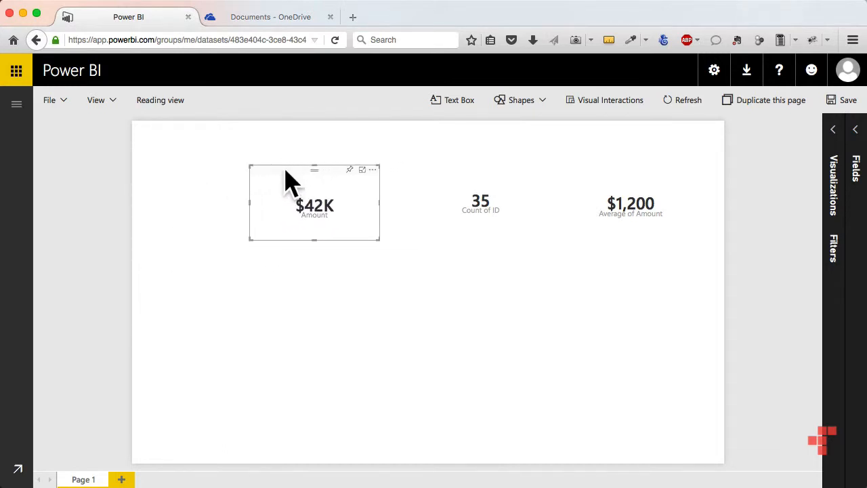
# Replace the Amount card's category label with a centered title reading "Total Raised" and shorten the card slightly
pyautogui.click(833, 132)
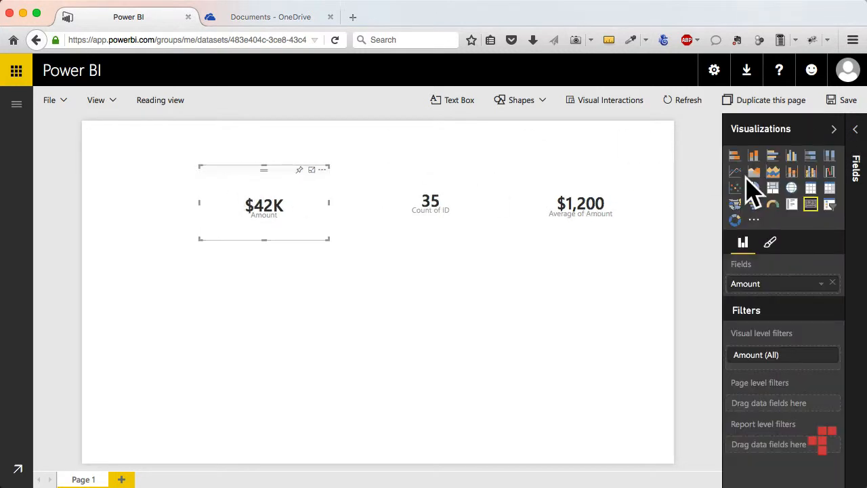
pyautogui.click(770, 243)
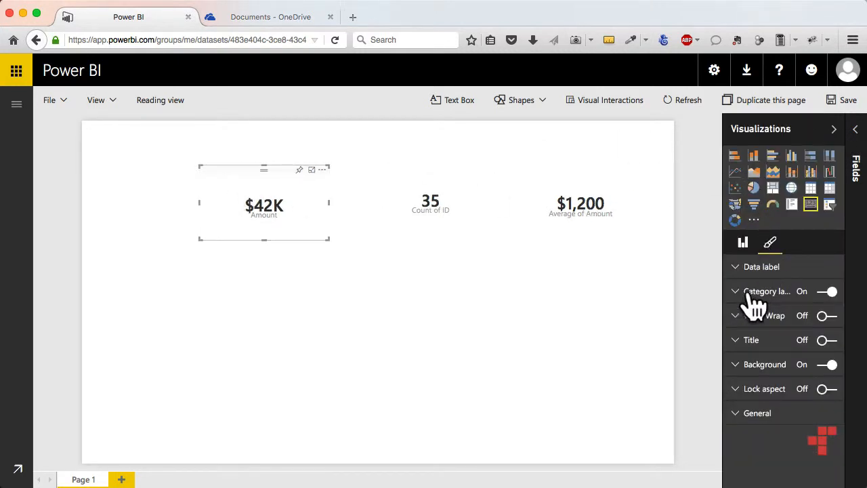
pyautogui.click(827, 292)
pyautogui.click(739, 341)
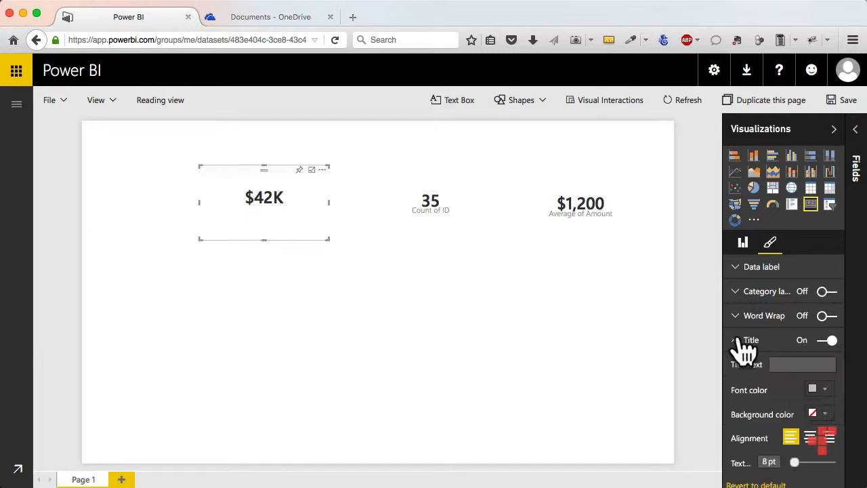
pyautogui.click(785, 364)
pyautogui.write('Total Raised')
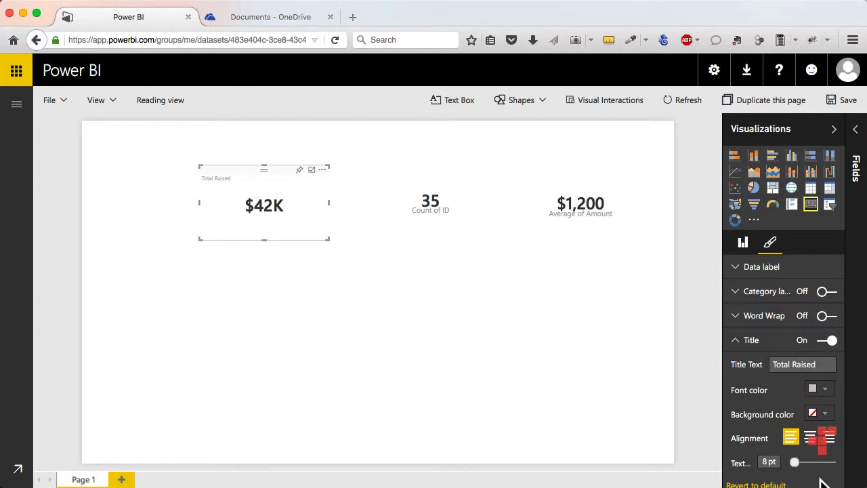
pyautogui.click(810, 437)
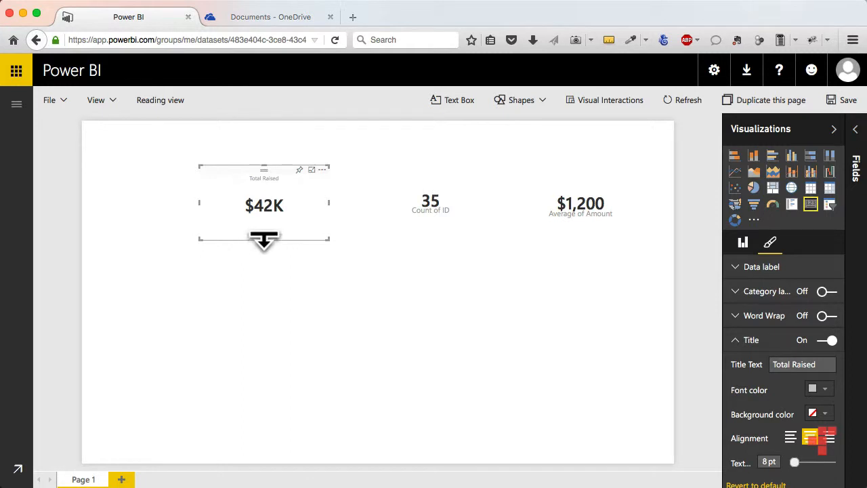
pyautogui.moveTo(262, 241); pyautogui.dragTo(269, 219)
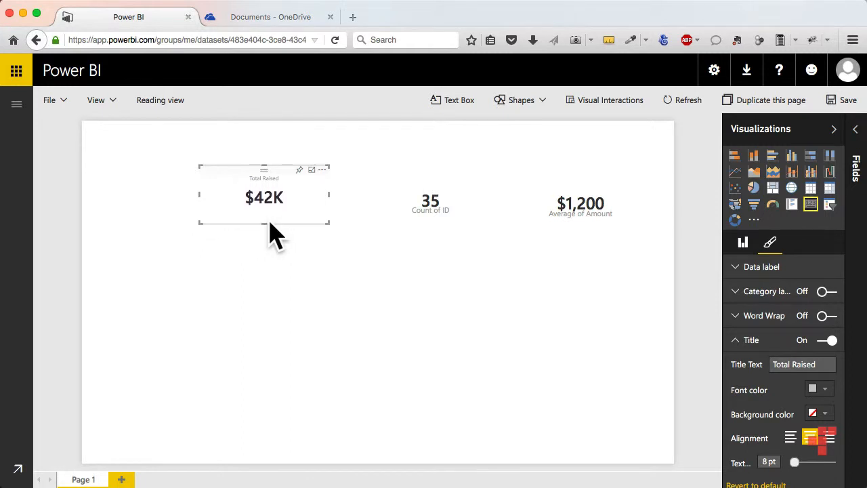
pyautogui.click(367, 257)
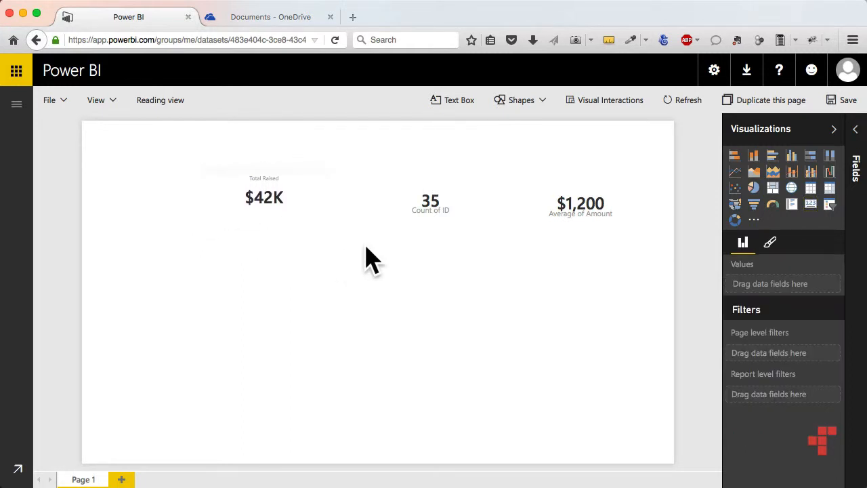
# Turn off the Count of ID card's category label and give it a centered title reading "Total Gifts"
pyautogui.click(437, 213)
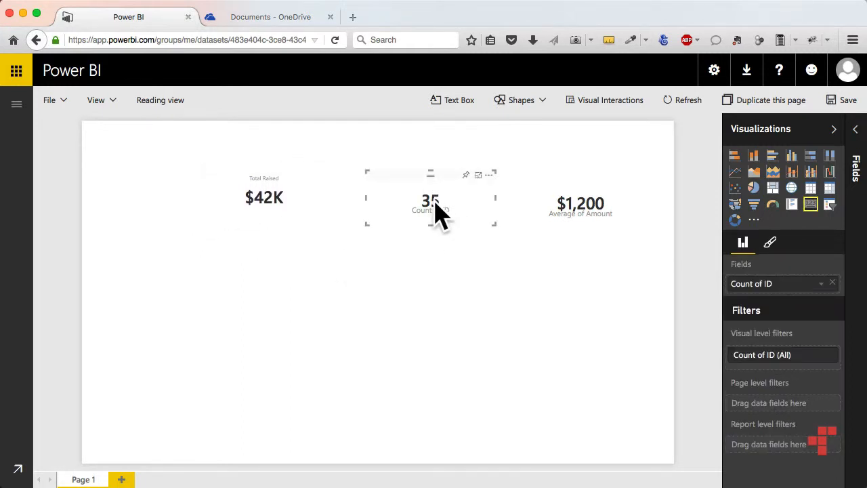
pyautogui.click(771, 245)
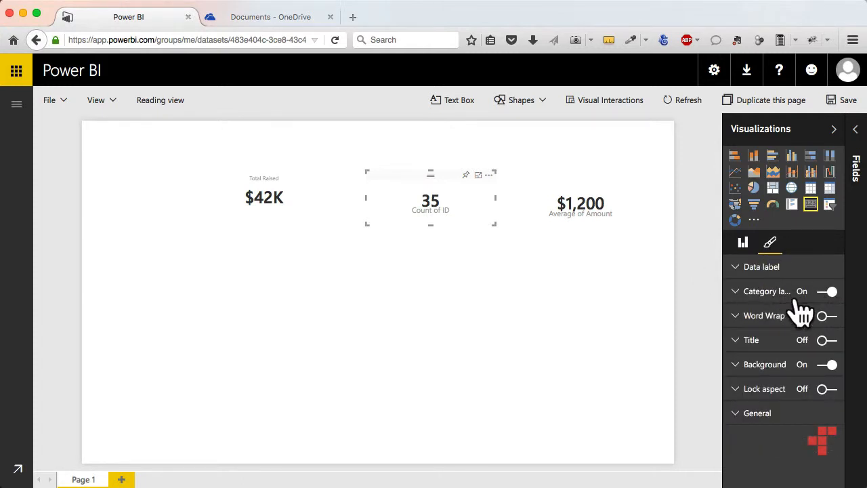
pyautogui.click(829, 293)
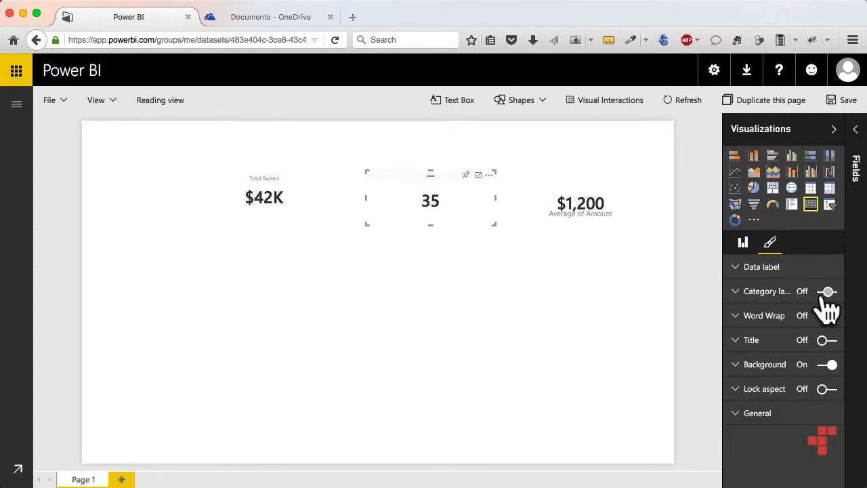
pyautogui.click(834, 340)
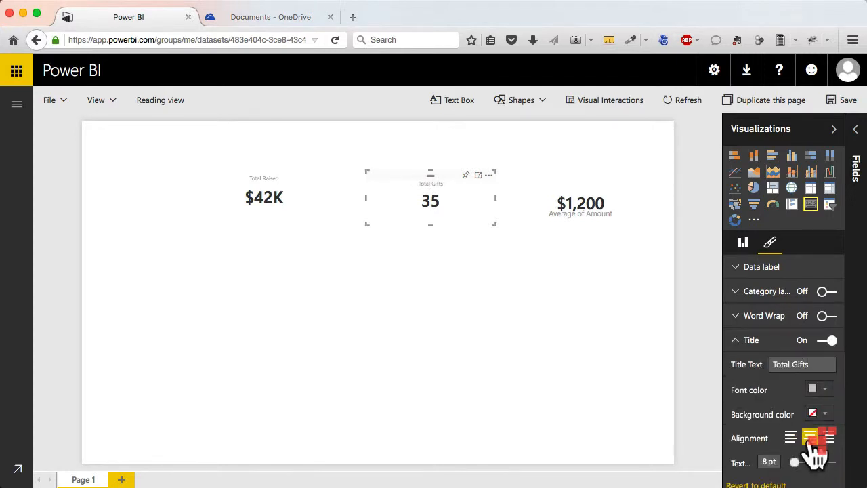
# Turn off the Average of Amount card's category label and give it a centered title reading "Average Gift"
pyautogui.click(590, 218)
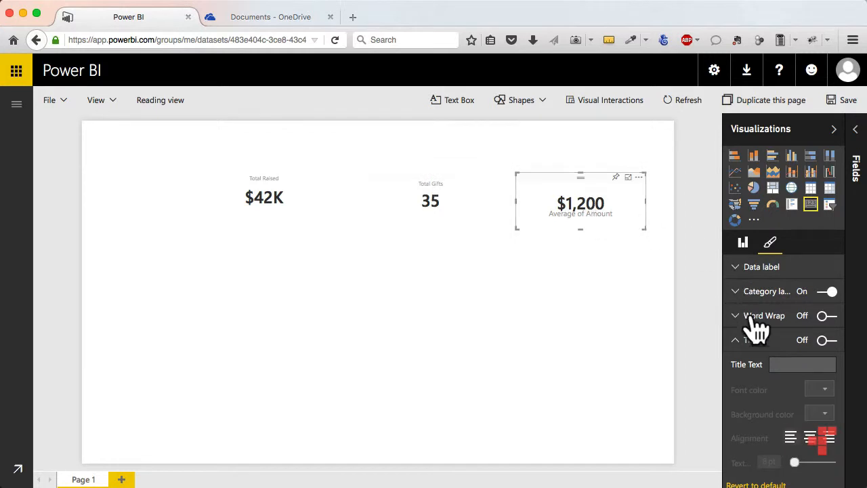
pyautogui.click(828, 293)
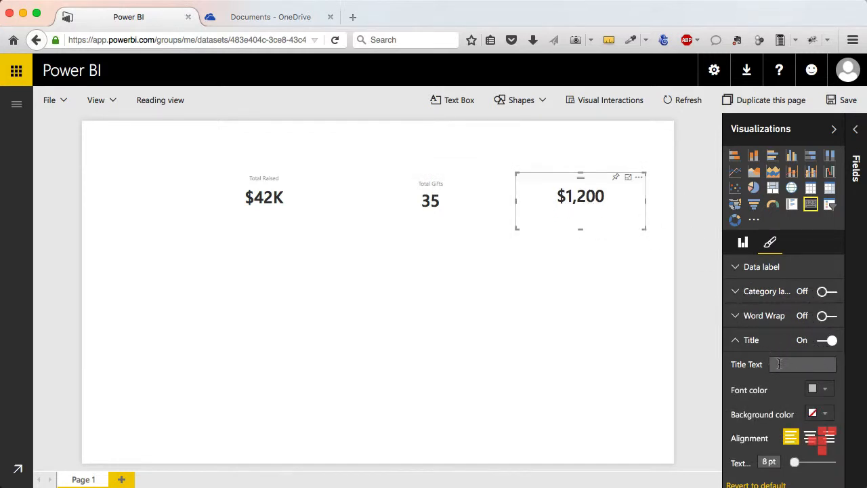
pyautogui.write('Average Gift')
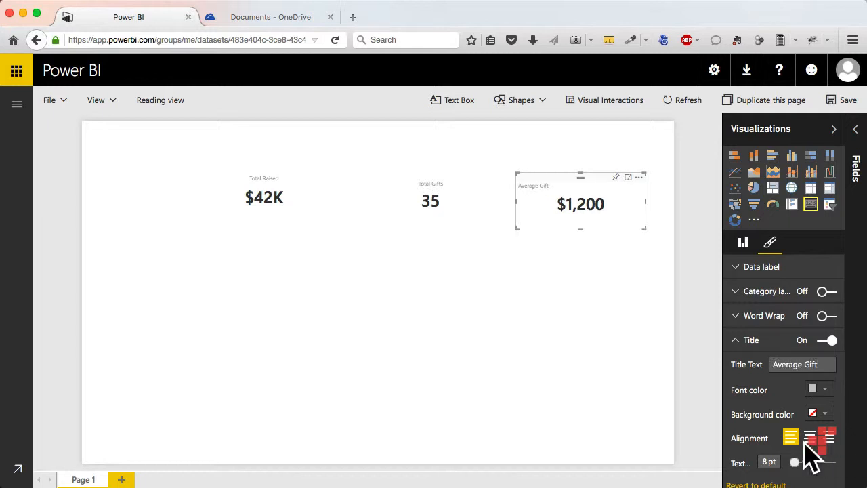
pyautogui.click(810, 438)
pyautogui.click(585, 324)
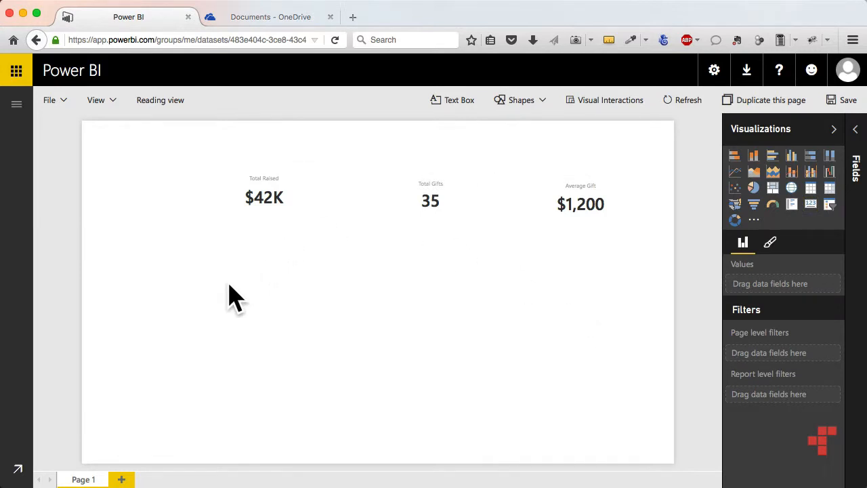
# Save the report under the name "Phonathon Sample v2" and expand the workspace navigation again
pyautogui.click(62, 105)
pyautogui.click(71, 133)
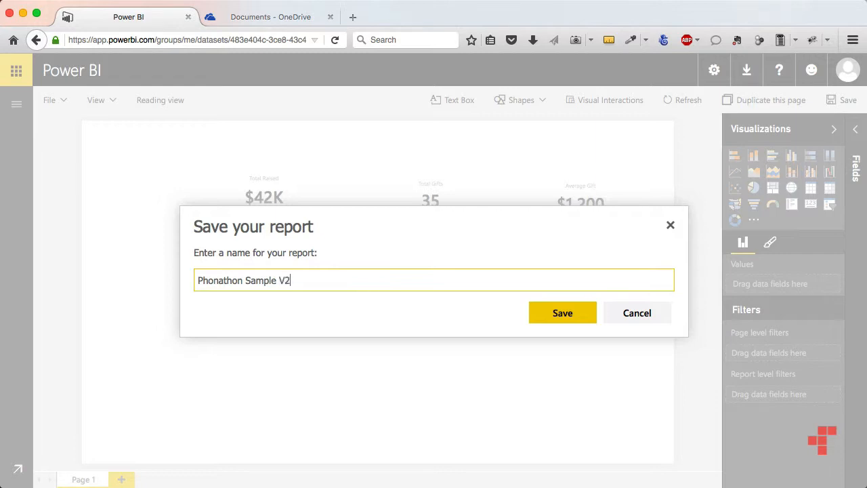
pyautogui.press('Return')
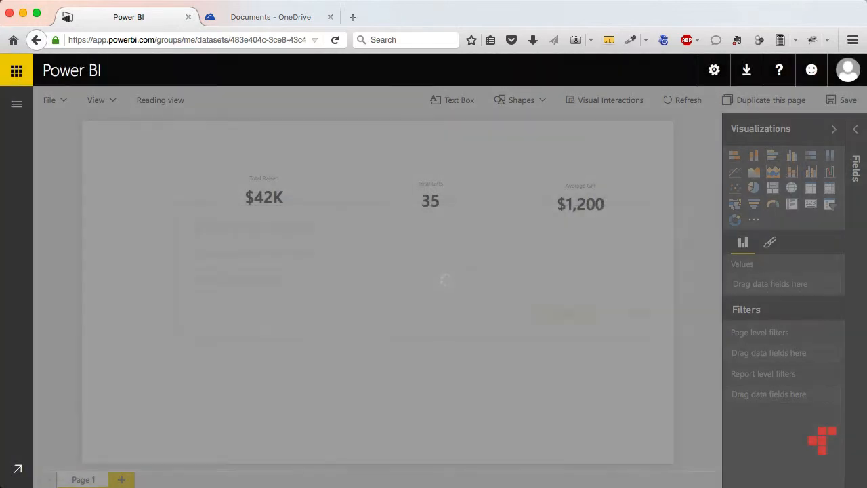
pyautogui.click(17, 105)
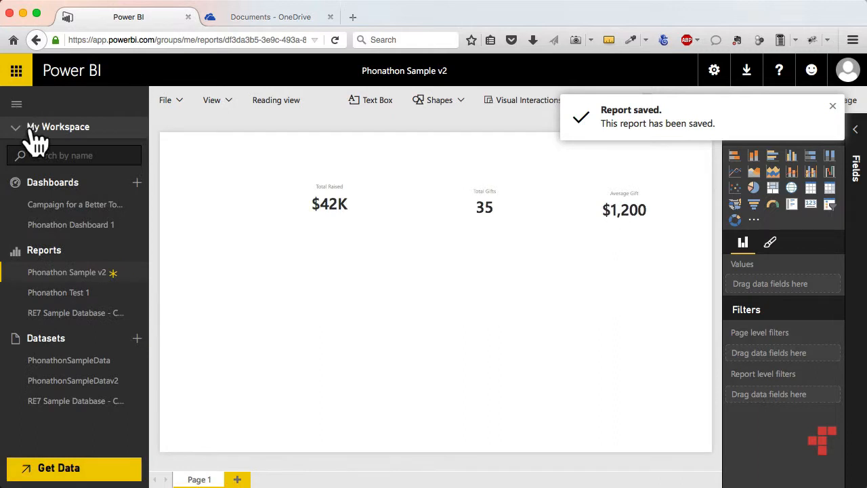
# View the Phonathon Test 1 report for reference and reopen Phonathon Sample v2 in editing mode
pyautogui.click(82, 293)
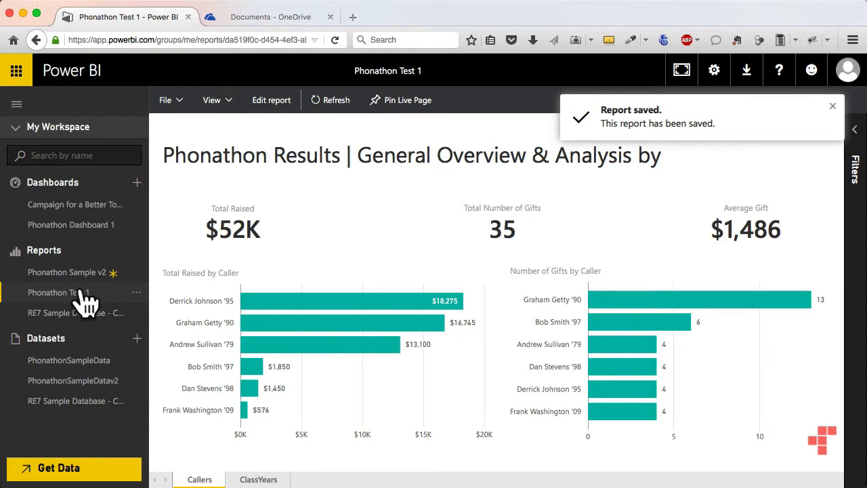
pyautogui.click(40, 273)
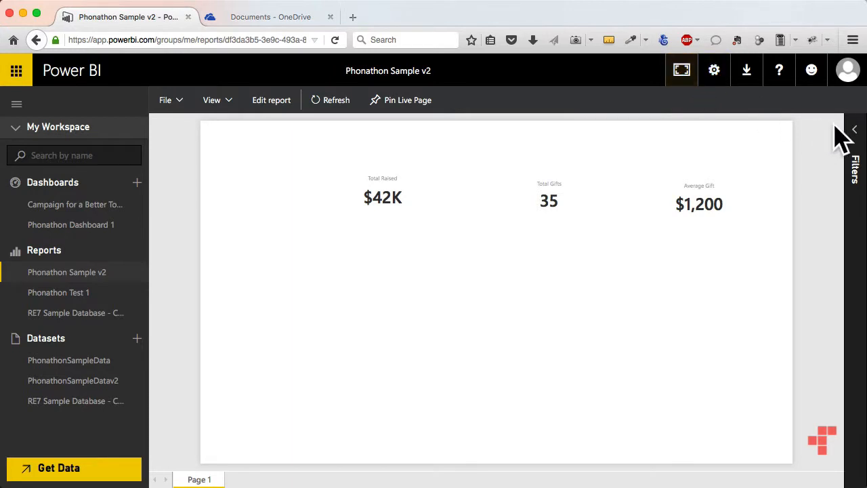
pyautogui.click(274, 101)
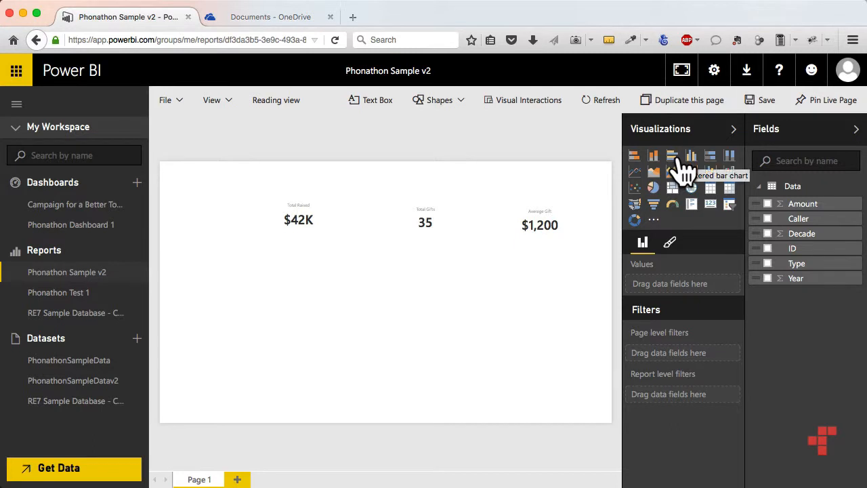
# Add a stacked bar chart with Amount as its value and Caller on its axis
pyautogui.click(634, 155)
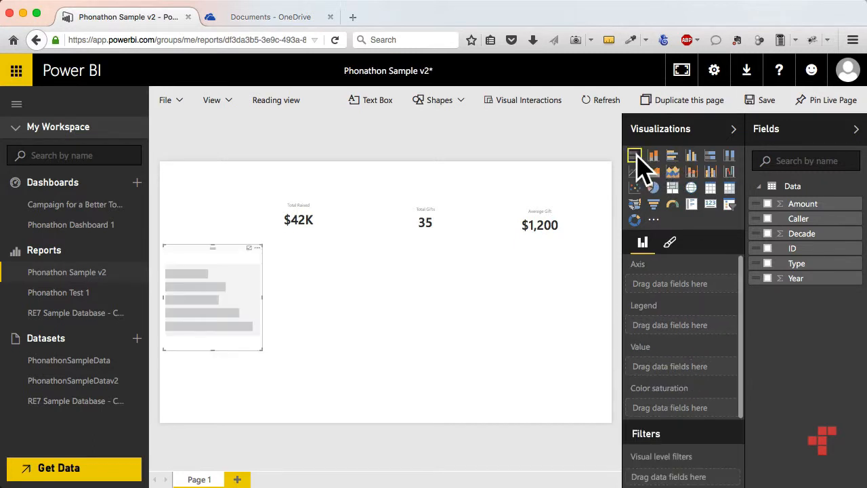
pyautogui.click(768, 204)
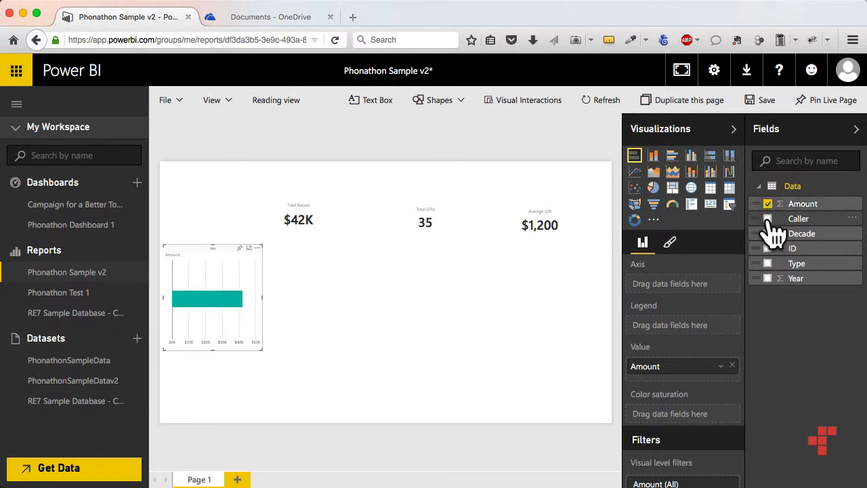
pyautogui.click(768, 219)
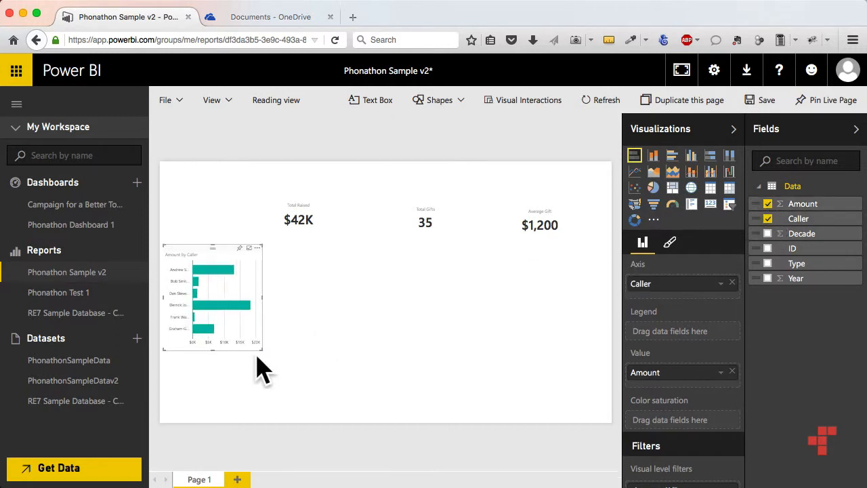
# Collapse the side panes and enlarge the Amount by Caller chart to about half the page width, below the cards
pyautogui.click(16, 105)
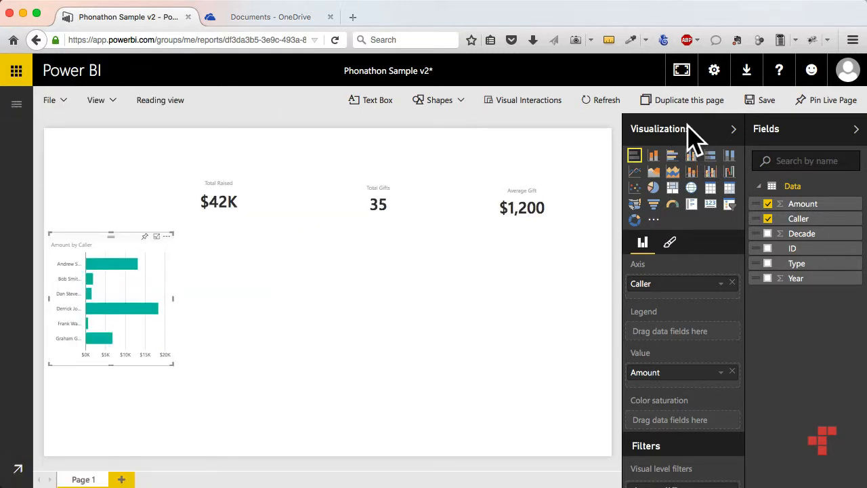
pyautogui.click(734, 129)
pyautogui.click(810, 142)
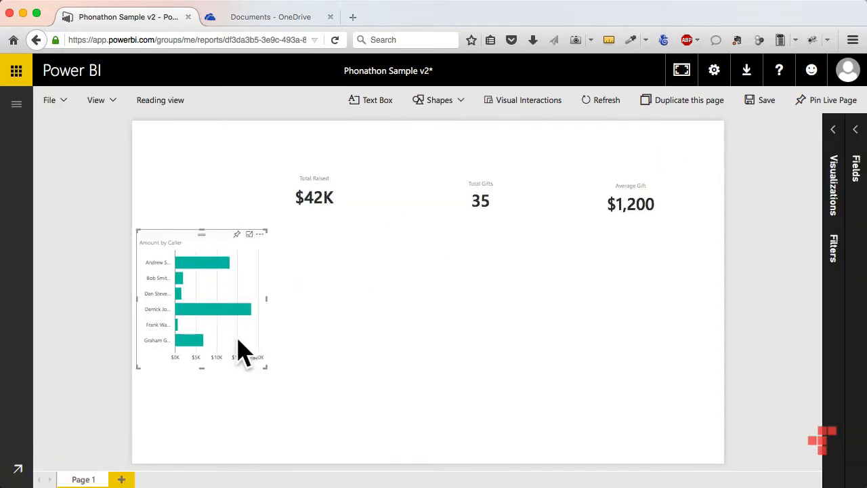
pyautogui.moveTo(267, 373); pyautogui.dragTo(440, 433)
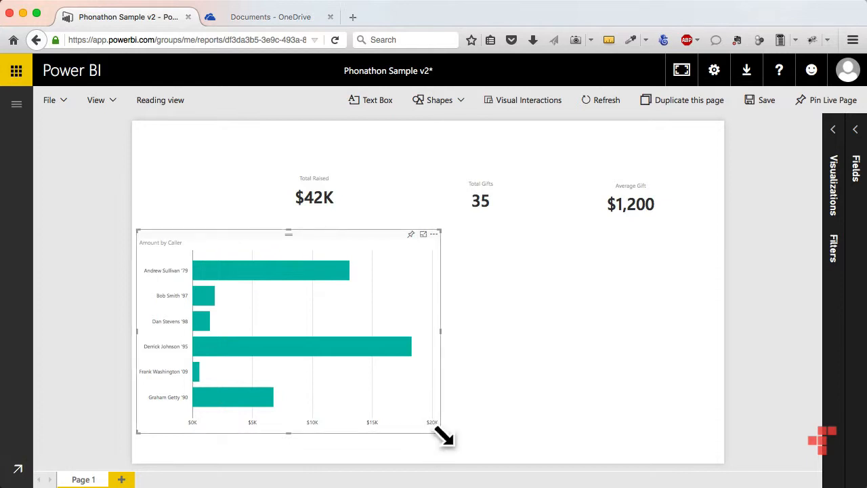
pyautogui.moveTo(443, 437); pyautogui.dragTo(451, 449)
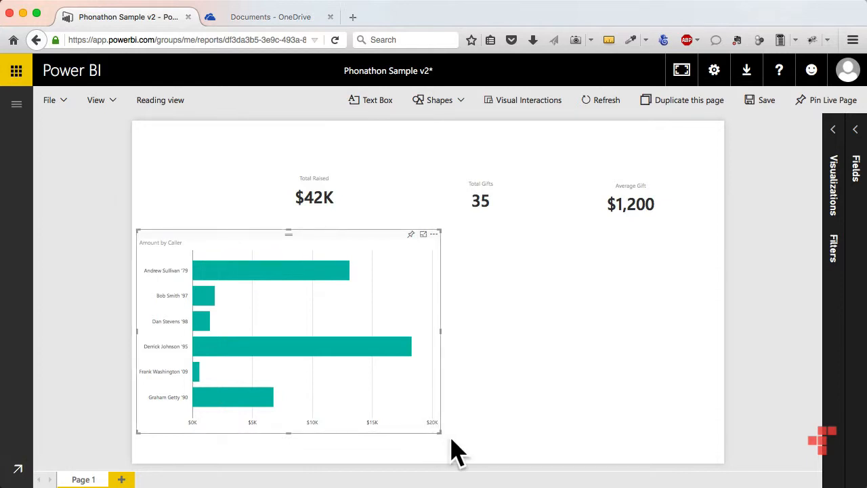
# Display the report page at actual size and bring the caller chart into view
pyautogui.click(112, 95)
pyautogui.click(147, 237)
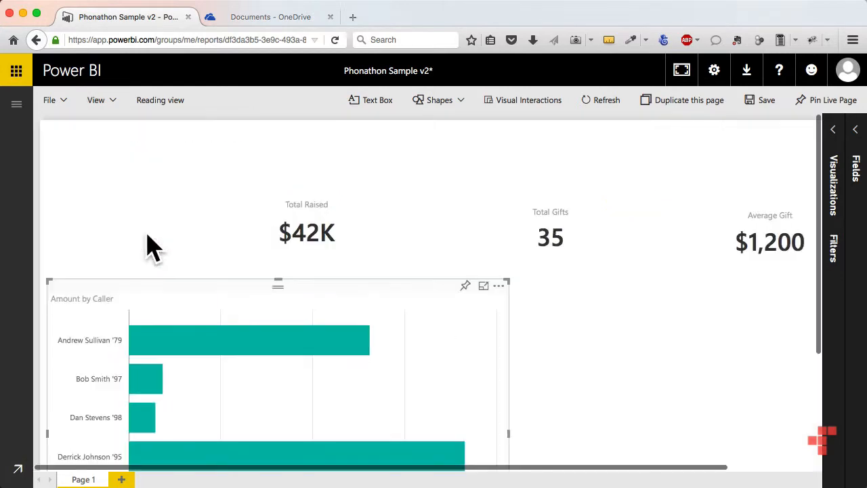
pyautogui.scroll(-1, 767, 374)
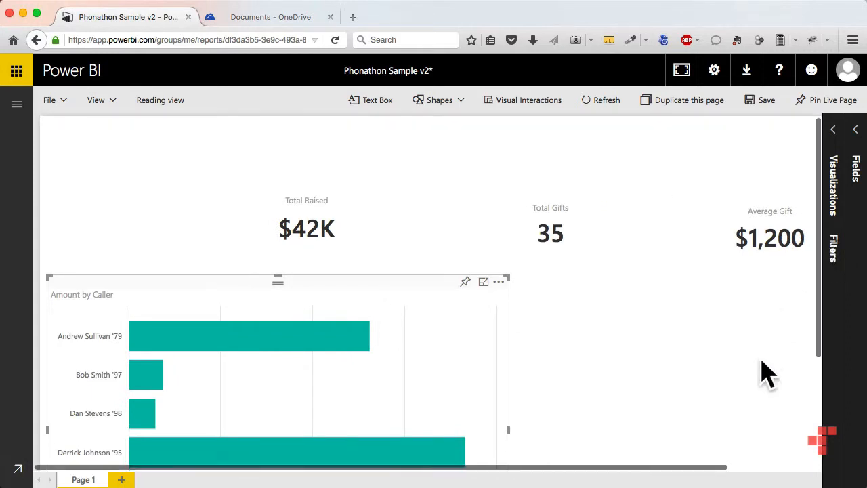
pyautogui.scroll(-3, 766, 375)
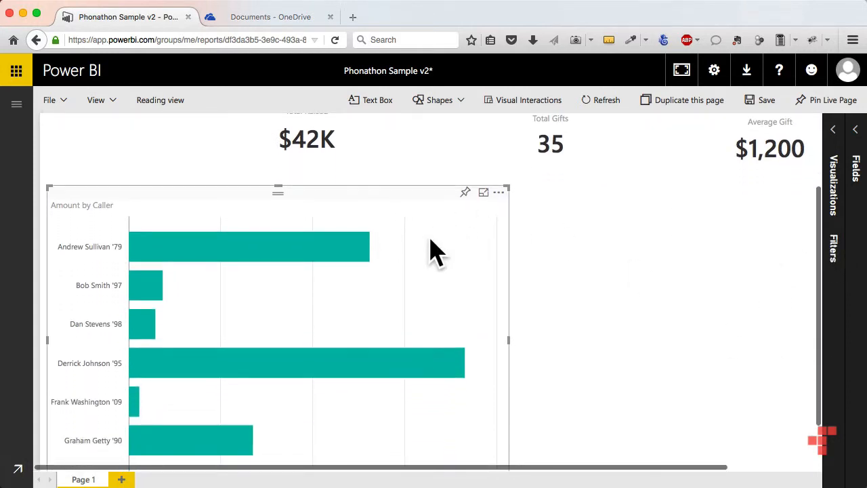
# Turn on data labels for the Amount by Caller bar chart, keeping the default label options
pyautogui.click(835, 136)
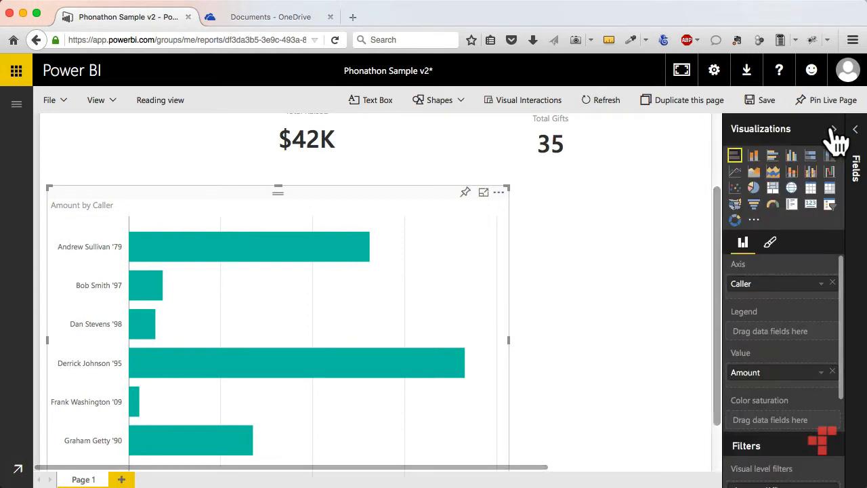
pyautogui.click(771, 244)
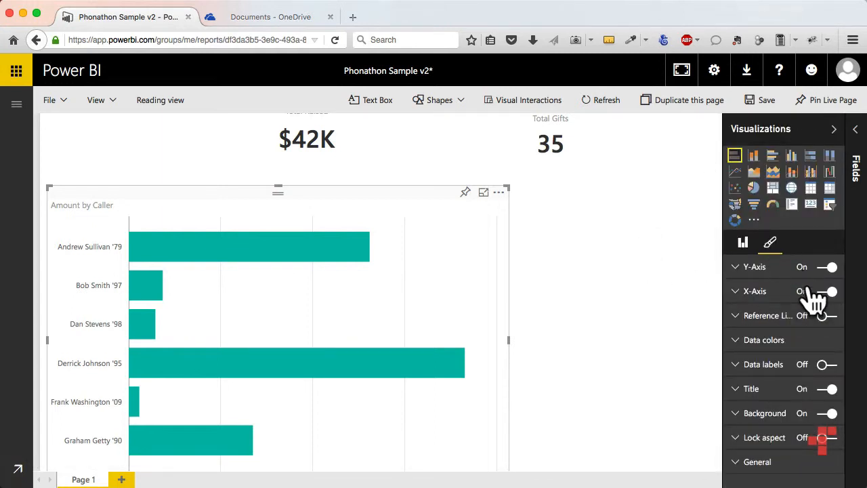
pyautogui.click(826, 366)
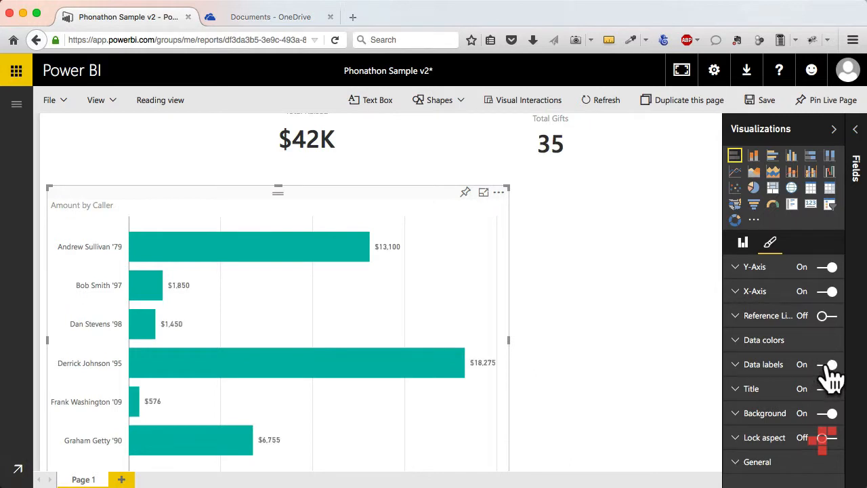
pyautogui.click(738, 365)
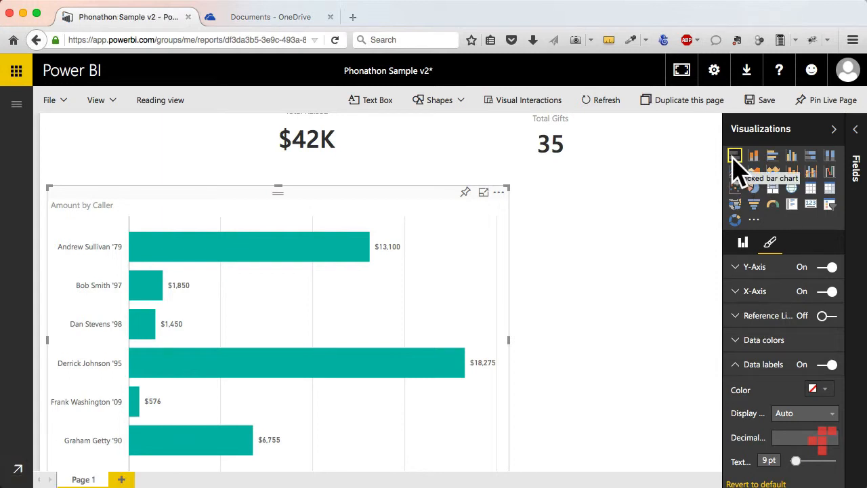
pyautogui.click(737, 364)
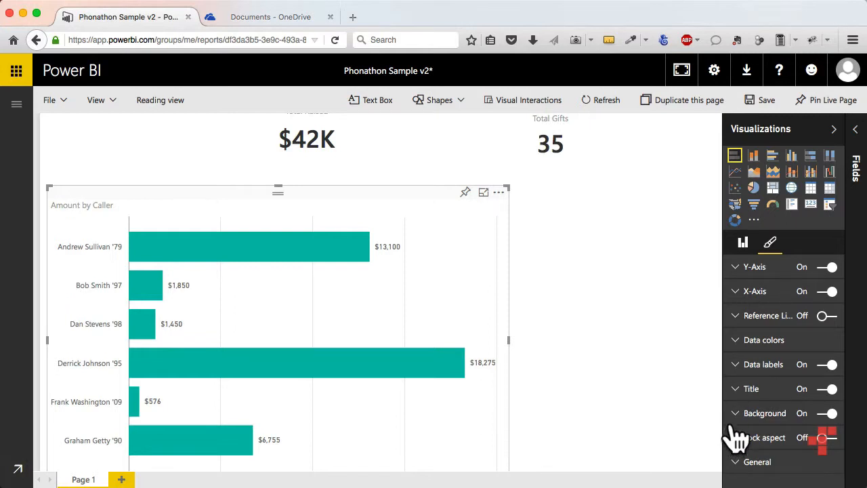
# Change the bar chart's title to "Total Raised By Caller" and deselect the chart
pyautogui.click(743, 390)
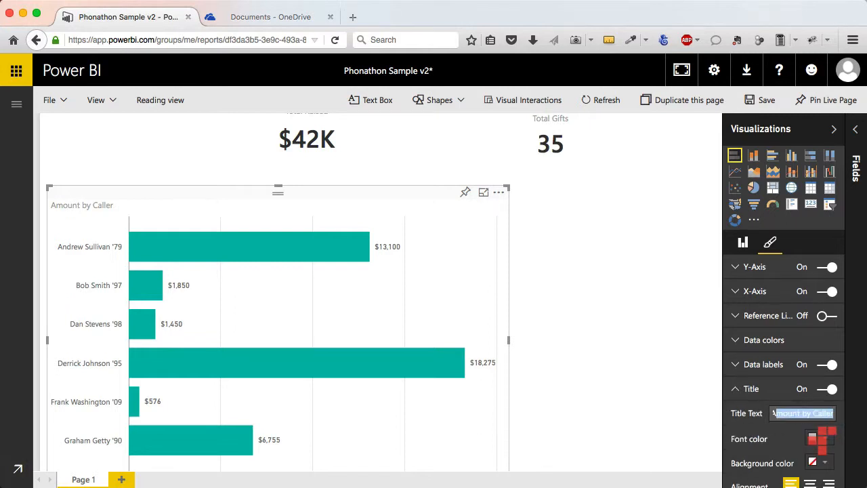
pyautogui.press('BackSpace')
pyautogui.write('Total')
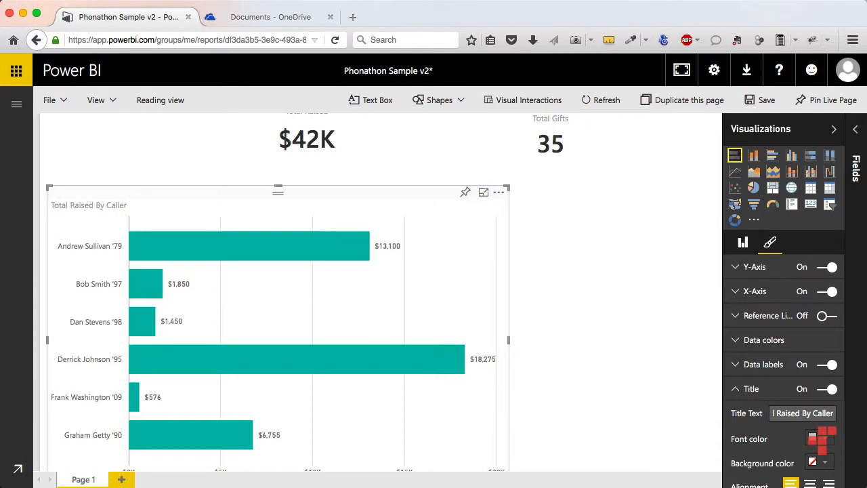
pyautogui.click(648, 364)
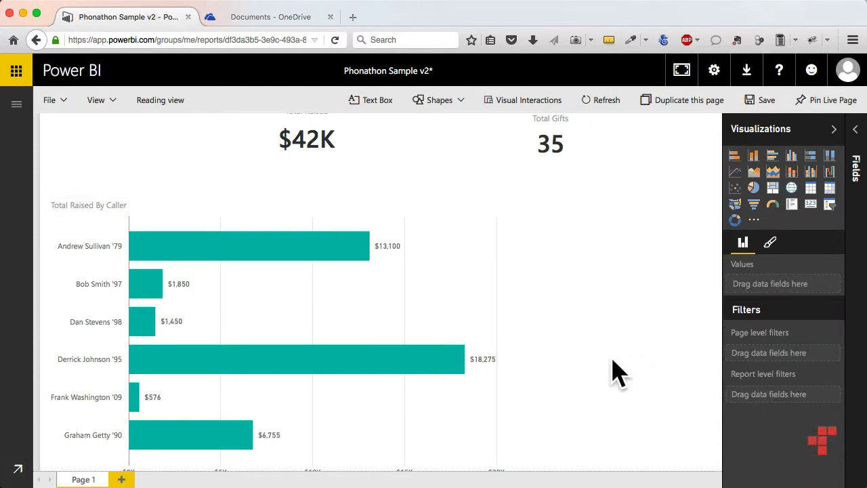
# Set the page view to Dynamic and save the report with the workspace navigation expanded
pyautogui.click(109, 108)
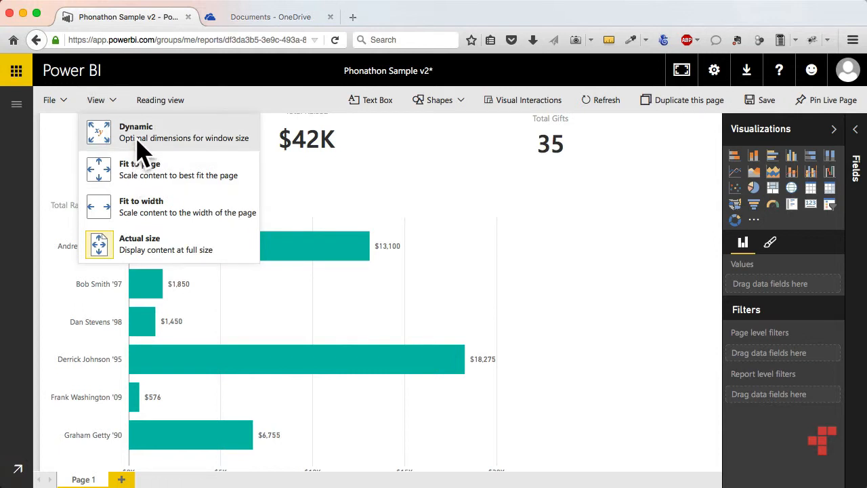
pyautogui.click(138, 139)
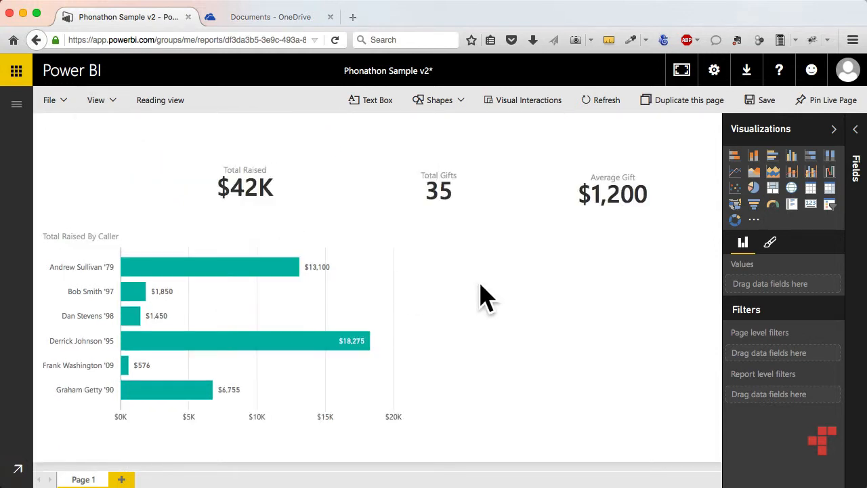
pyautogui.click(17, 104)
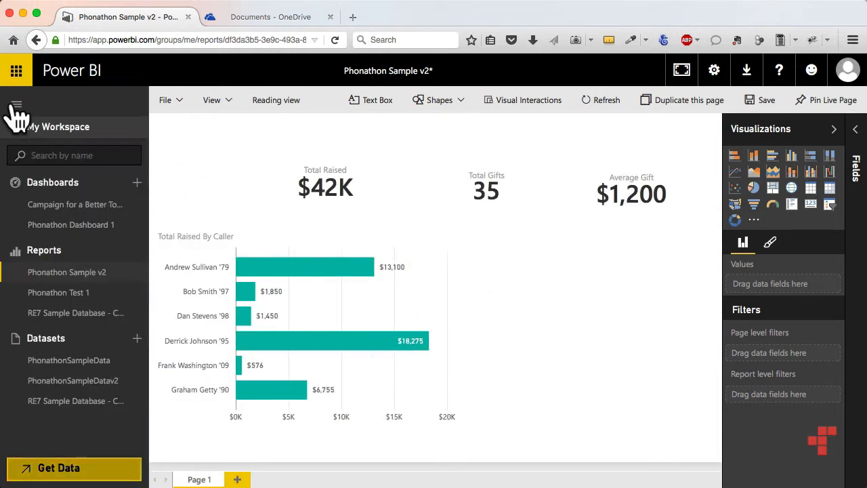
pyautogui.click(167, 100)
pyautogui.click(180, 129)
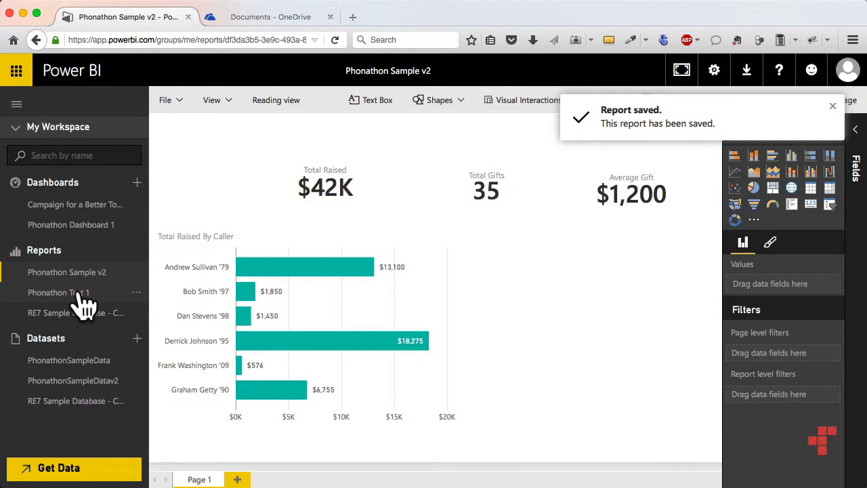
# Check the charts in the Phonathon Test 1 report and return to editing Phonathon Sample v2
pyautogui.click(79, 296)
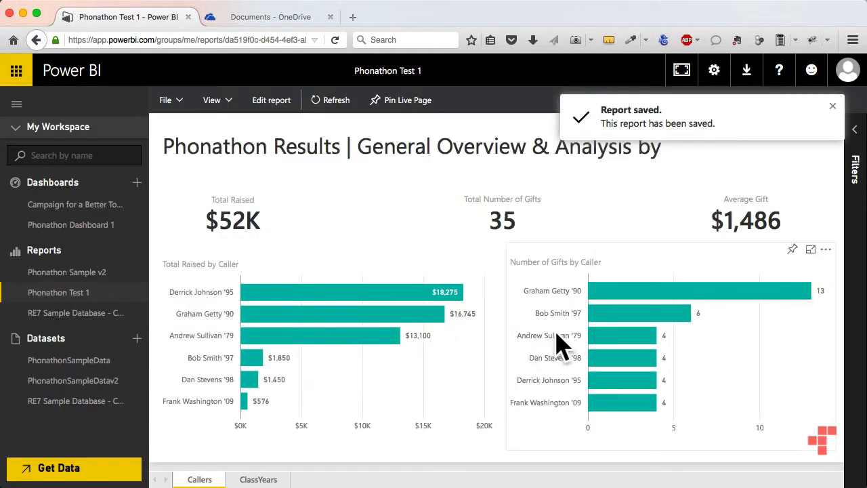
pyautogui.click(59, 274)
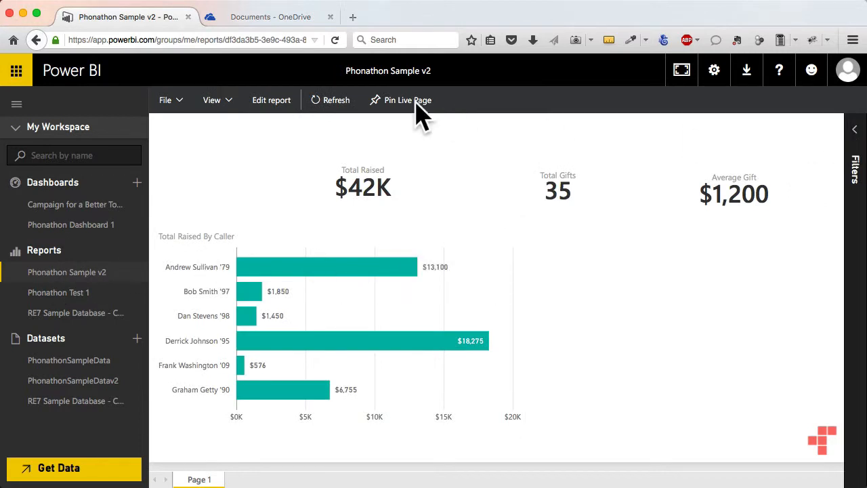
pyautogui.click(273, 100)
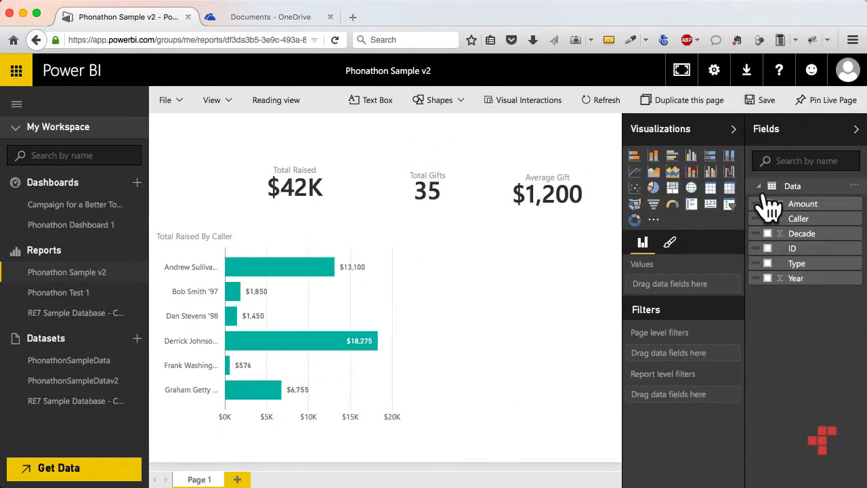
pyautogui.click(634, 155)
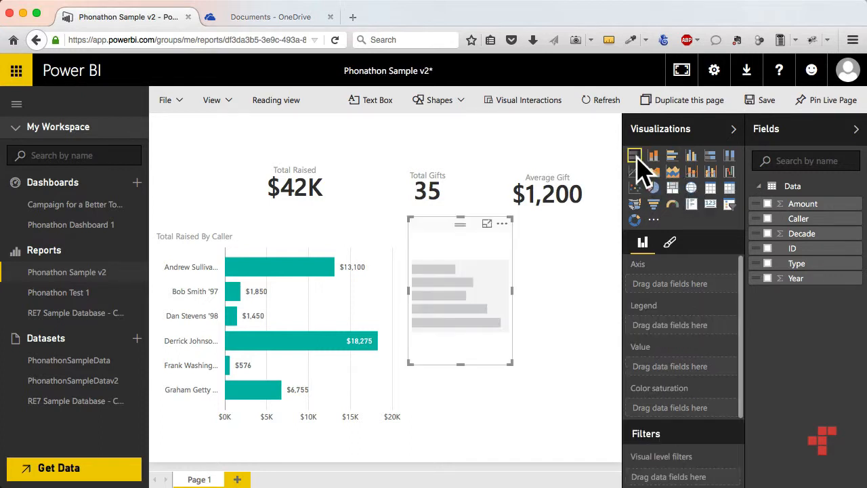
pyautogui.click(768, 248)
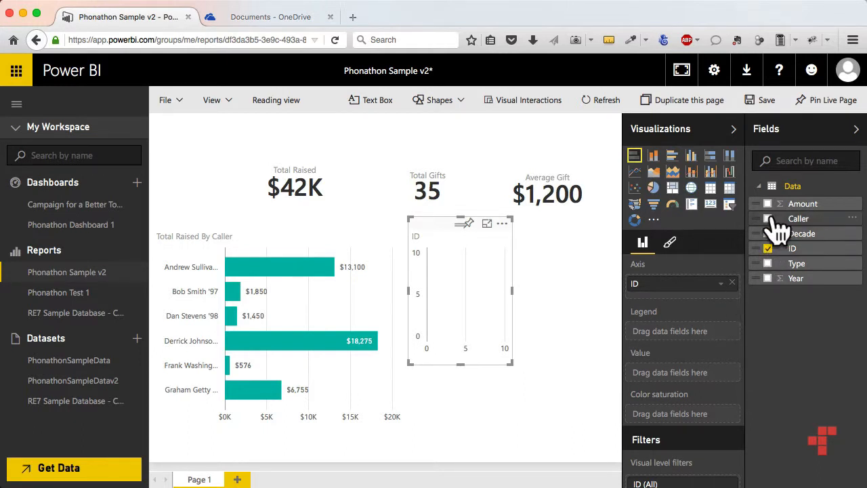
pyautogui.click(768, 218)
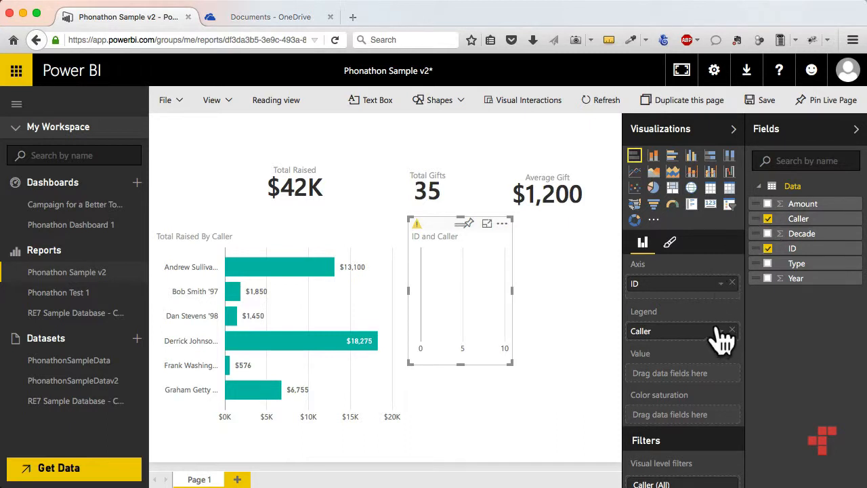
pyautogui.rightClick(716, 288)
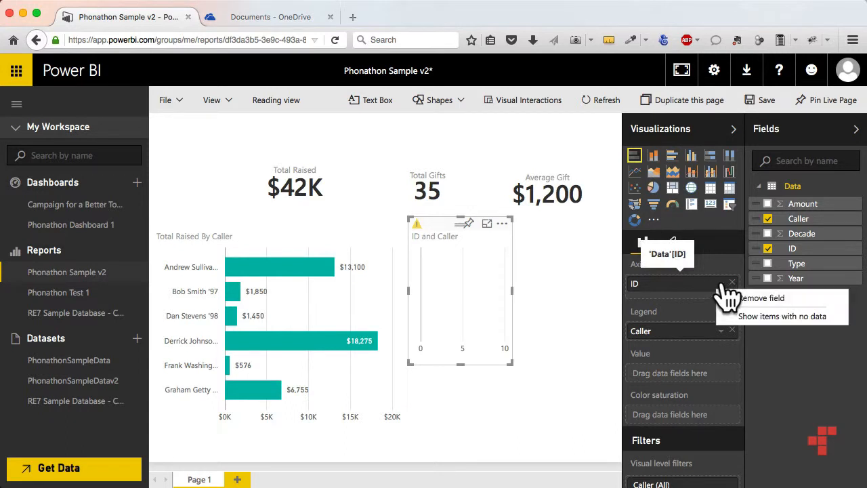
pyautogui.click(683, 293)
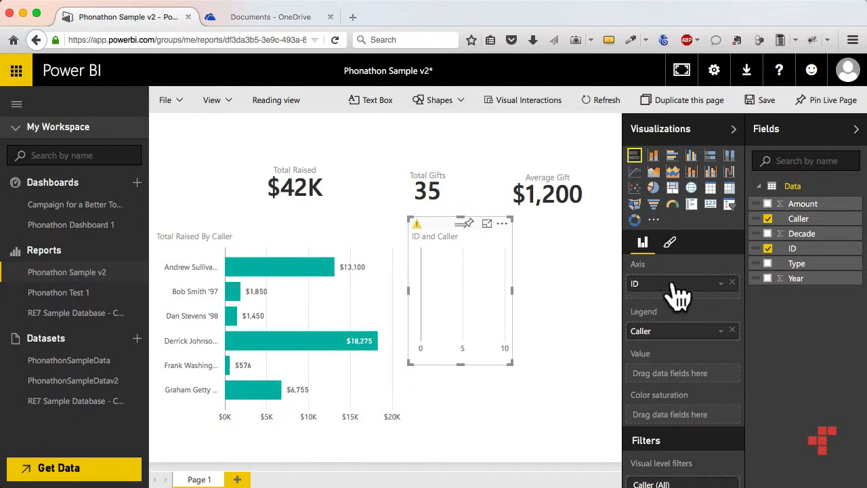
pyautogui.click(732, 330)
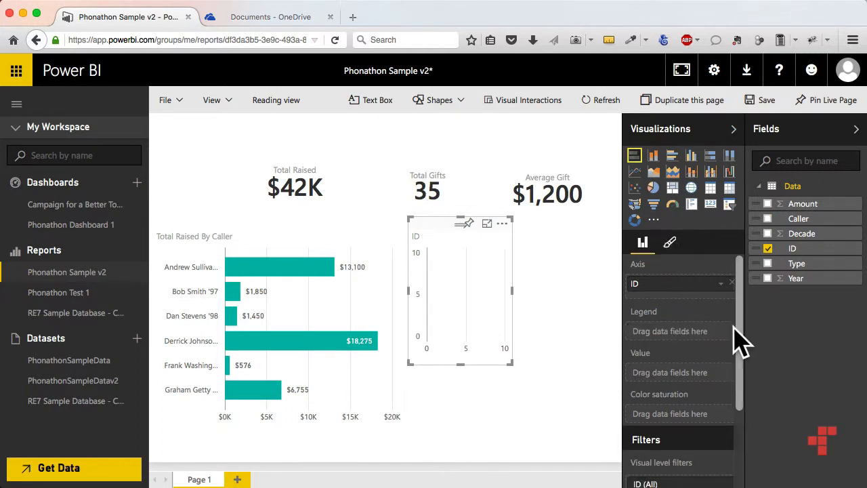
pyautogui.click(731, 283)
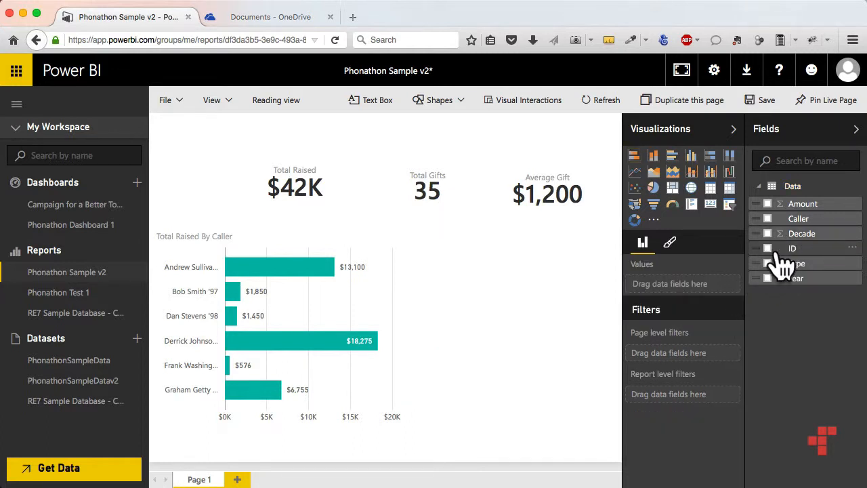
# Create a new table on the report page showing the count of ID for each Caller
pyautogui.moveTo(771, 249); pyautogui.dragTo(670, 288)
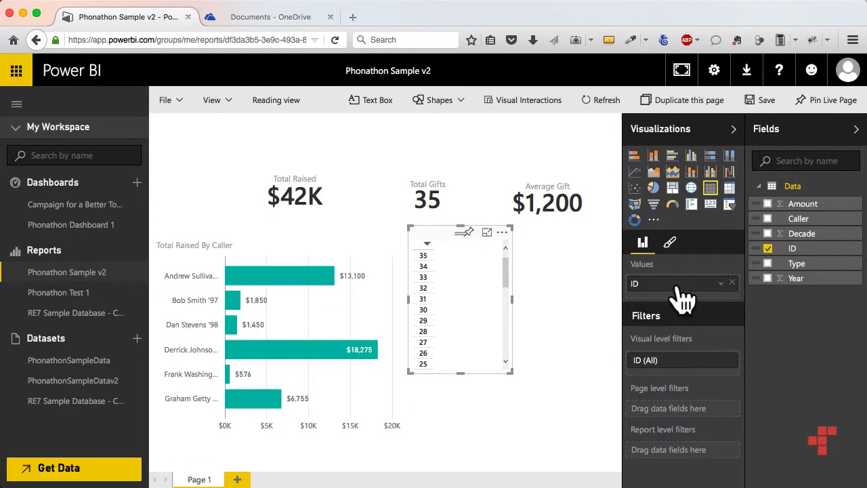
pyautogui.click(721, 285)
pyautogui.moveTo(728, 297); pyautogui.dragTo(753, 210)
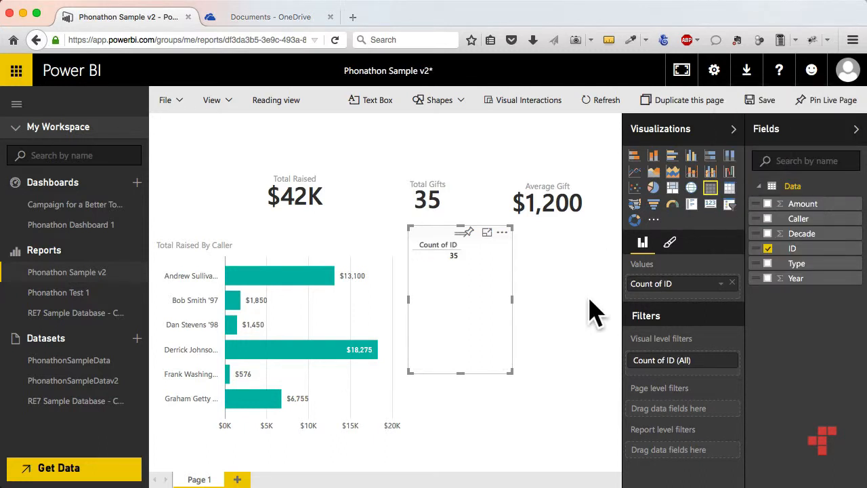
pyautogui.click(771, 218)
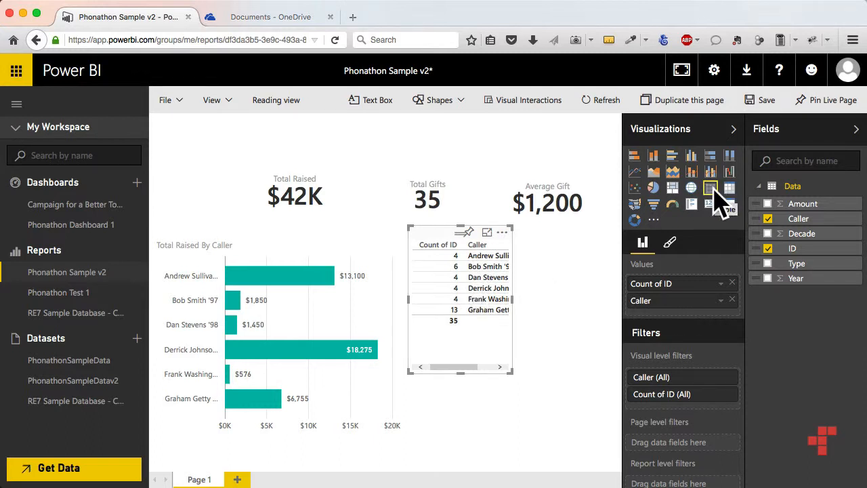
# Convert the Count of ID table to a stacked bar chart and enlarge it to the page's right edge
pyautogui.click(635, 156)
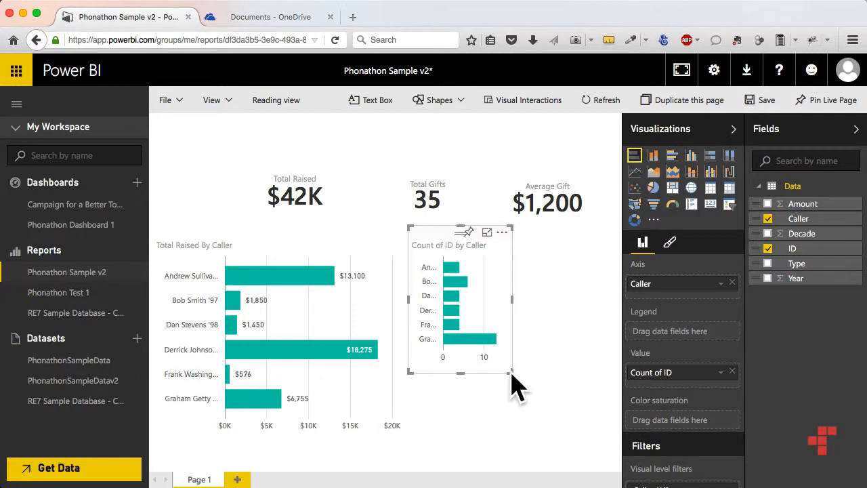
pyautogui.click(654, 154)
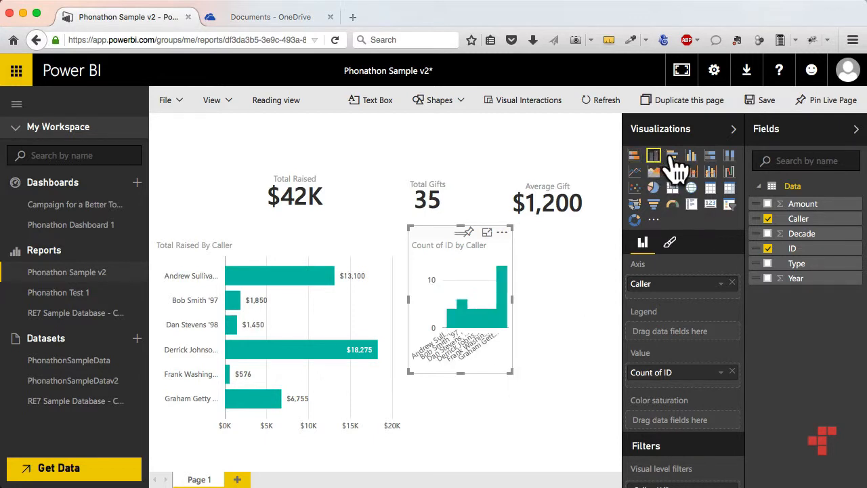
pyautogui.moveTo(512, 371); pyautogui.dragTo(622, 428)
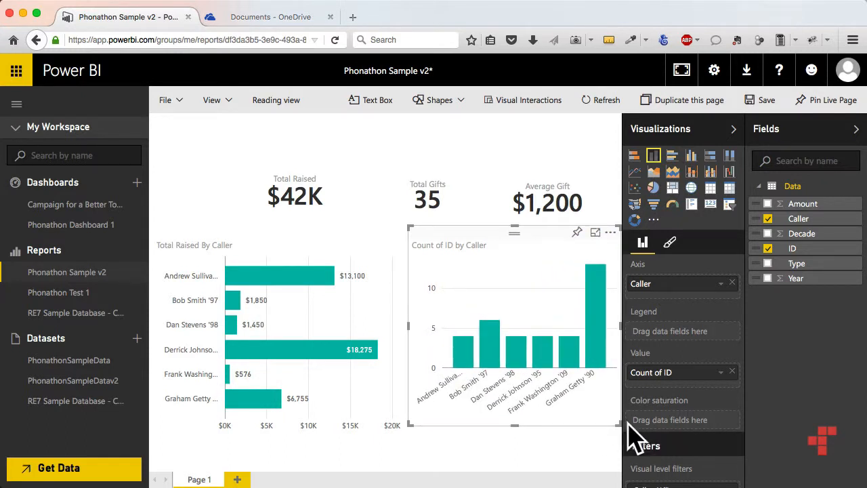
pyautogui.click(634, 156)
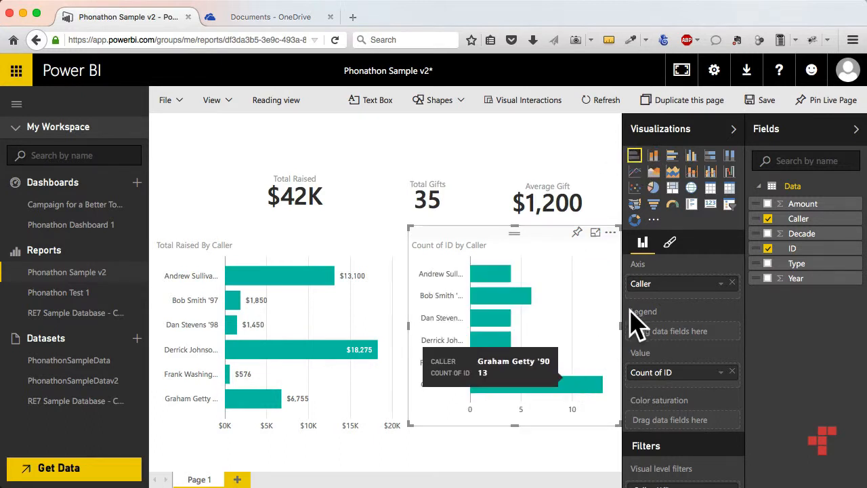
# Turn on data labels for the Count of ID by Caller bar chart
pyautogui.click(671, 245)
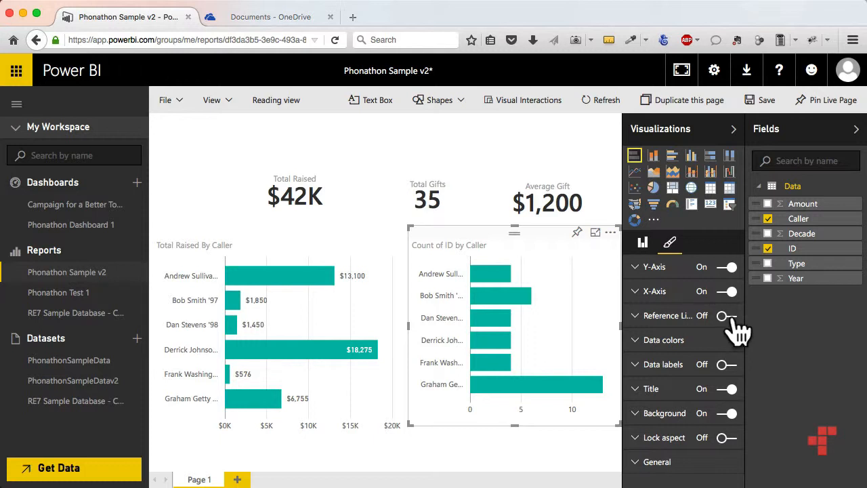
pyautogui.click(740, 371)
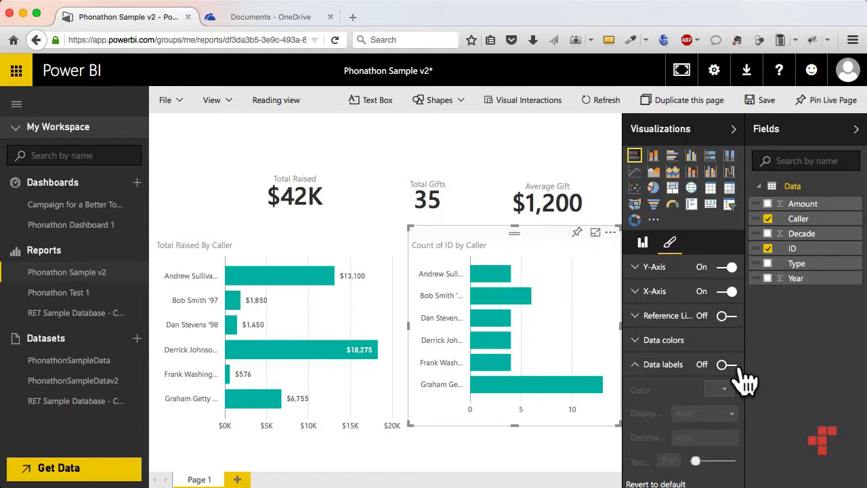
pyautogui.click(731, 367)
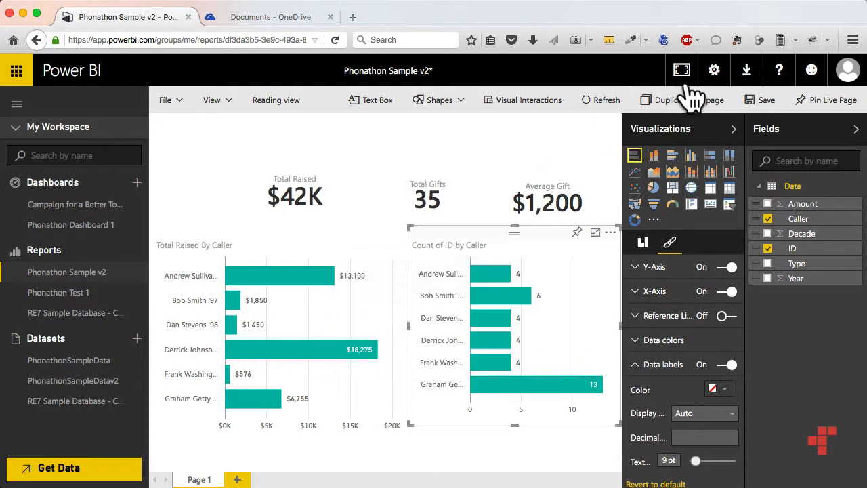
# Collapse the Visualizations and Fields panes and set the page view to Fit to page
pyautogui.click(685, 136)
pyautogui.click(782, 136)
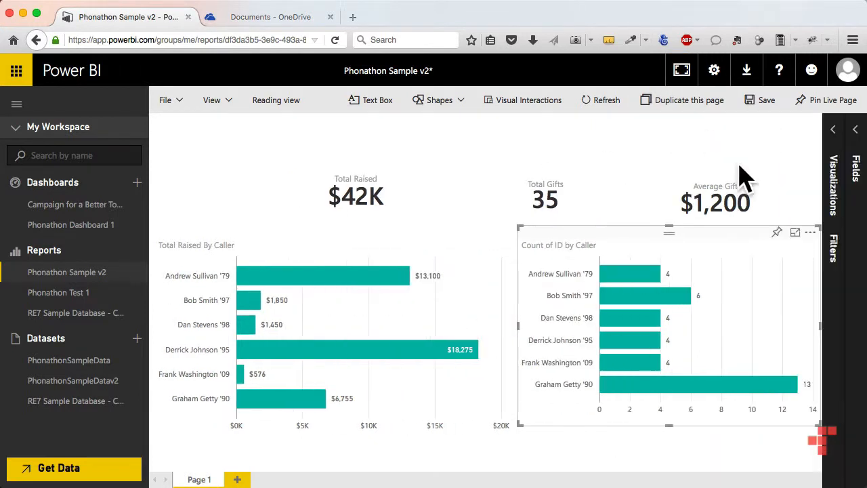
pyautogui.click(218, 101)
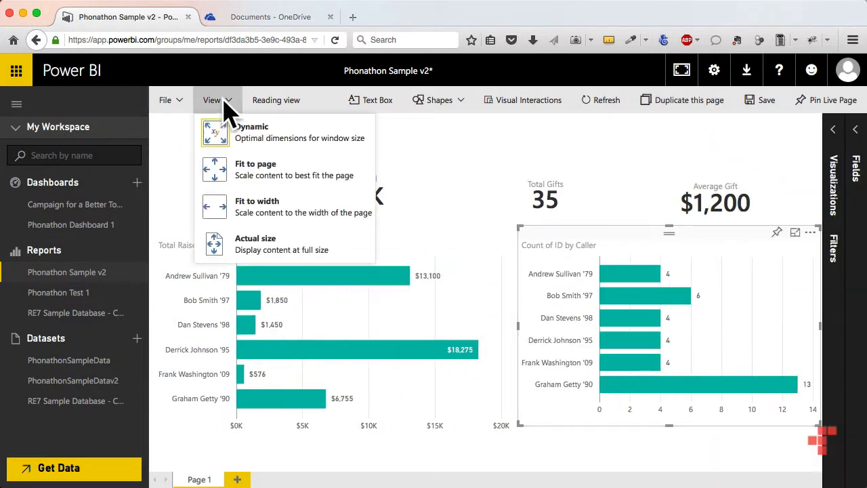
pyautogui.click(255, 181)
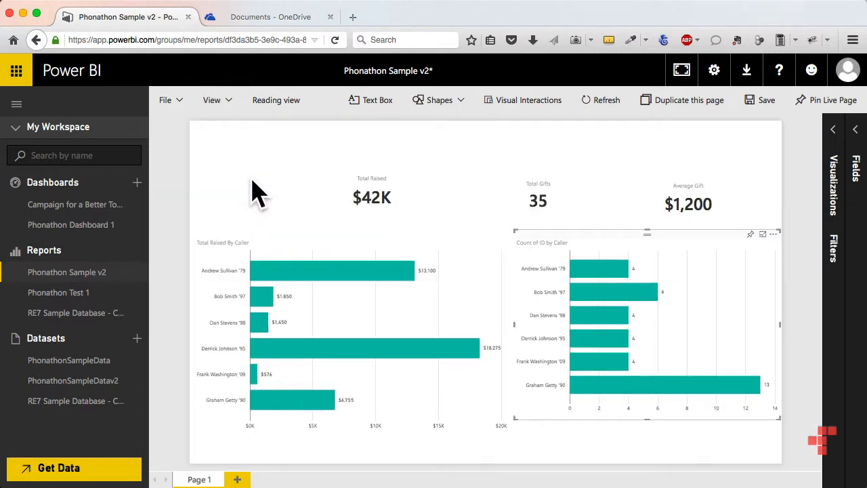
# Narrow the Total Raised By Caller chart, then shift the Count of ID chart closer to it and enlarge it slightly
pyautogui.click(393, 322)
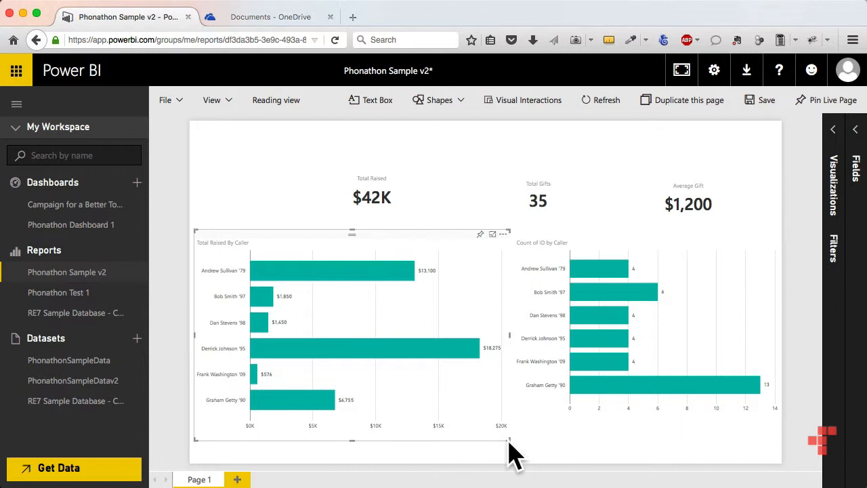
pyautogui.moveTo(509, 440); pyautogui.dragTo(466, 439)
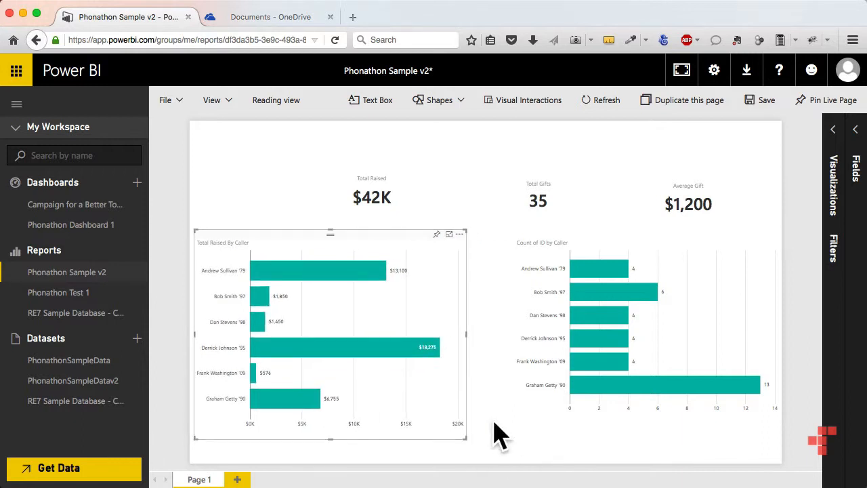
pyautogui.click(596, 363)
pyautogui.moveTo(579, 245); pyautogui.dragTo(556, 251)
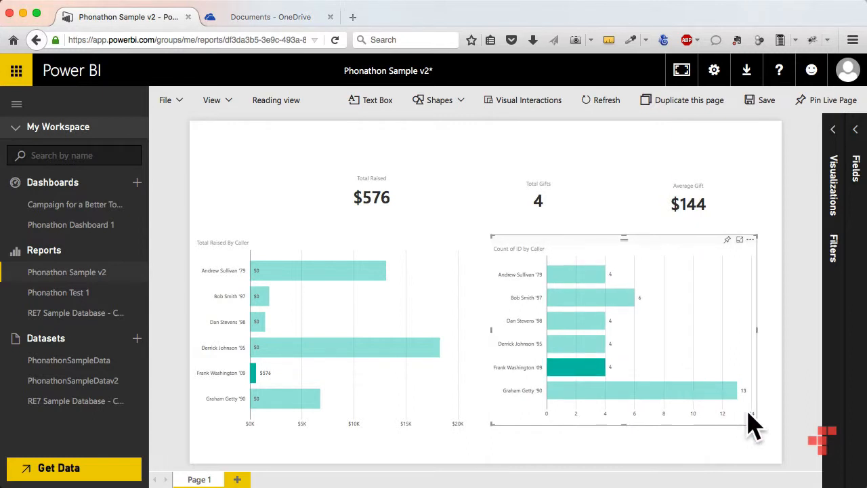
pyautogui.moveTo(761, 430); pyautogui.dragTo(766, 437)
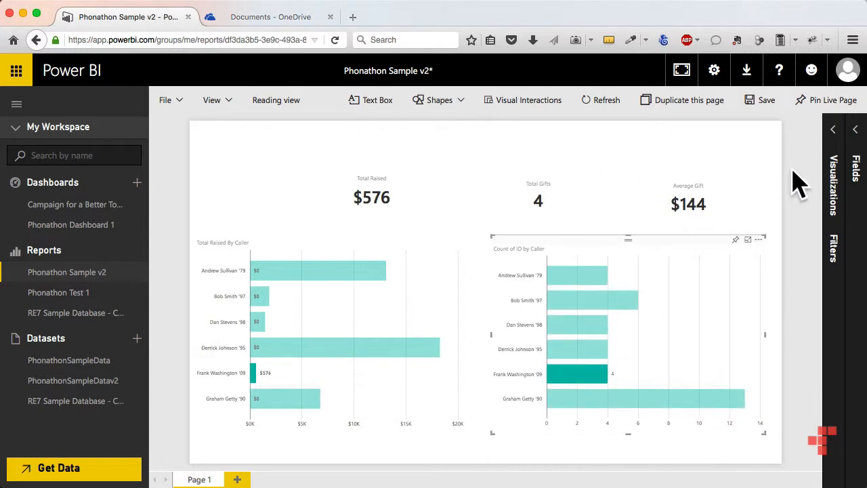
# Change the Count of ID chart's title to "Total Gifts By Caller" and deselect the chart
pyautogui.click(833, 129)
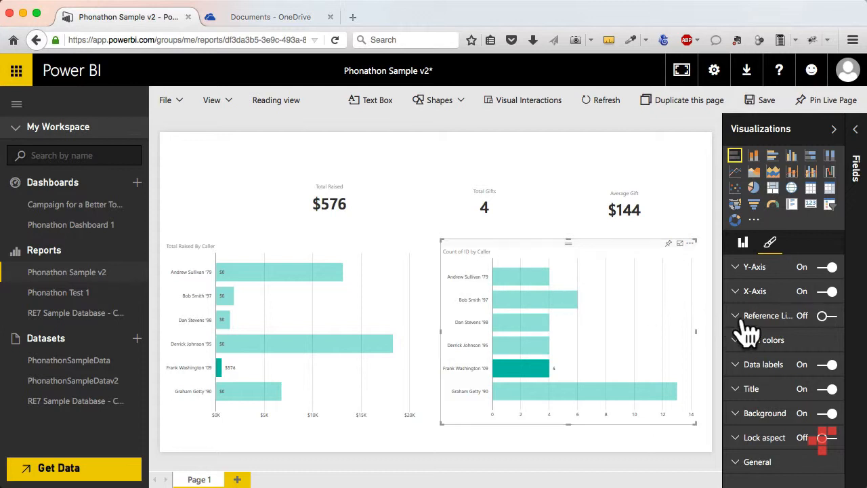
pyautogui.click(739, 389)
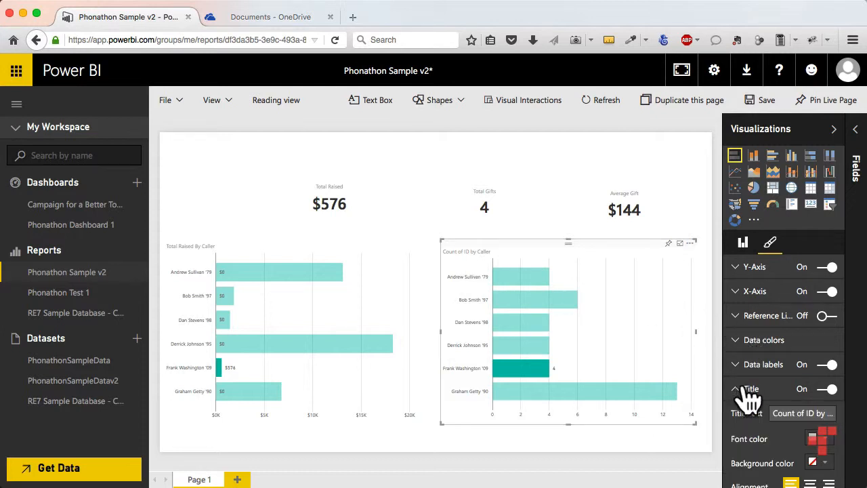
pyautogui.click(774, 414)
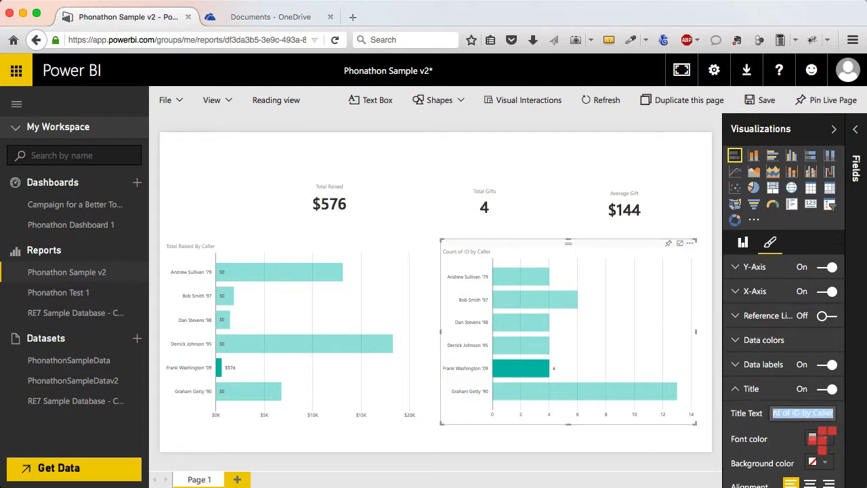
pyautogui.write('C')
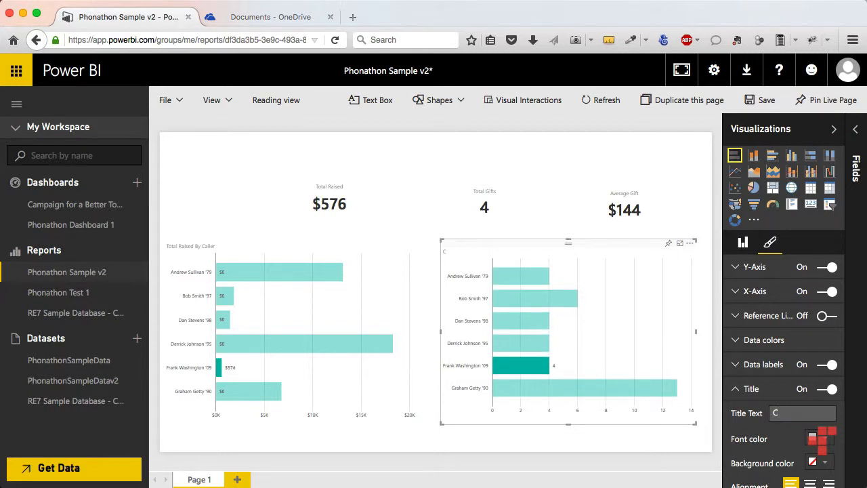
pyautogui.press('BackSpace')
pyautogui.write('Total Gifts By Caller')
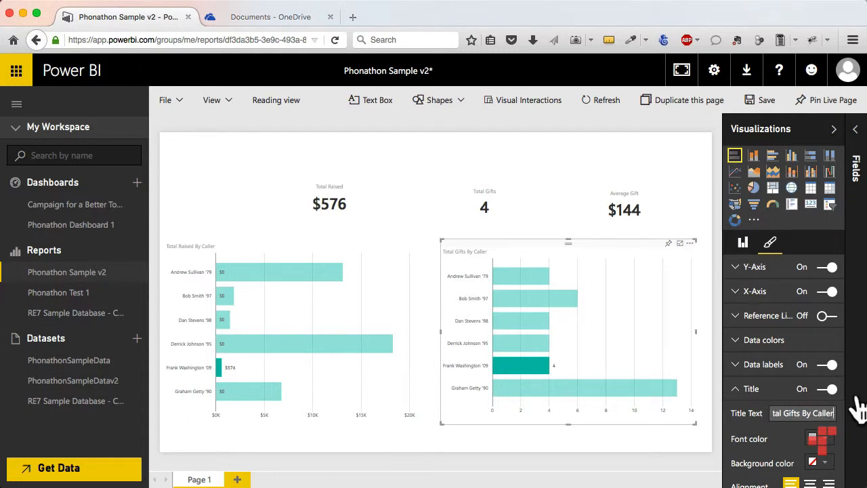
pyautogui.click(667, 228)
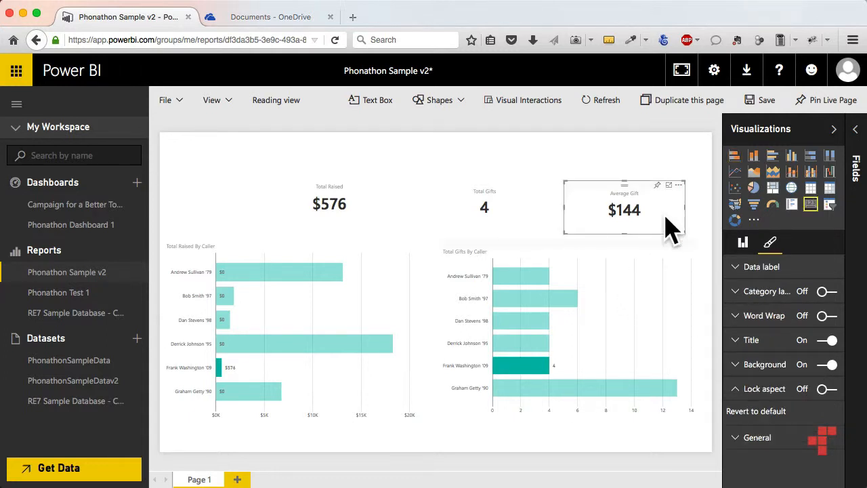
pyautogui.click(706, 227)
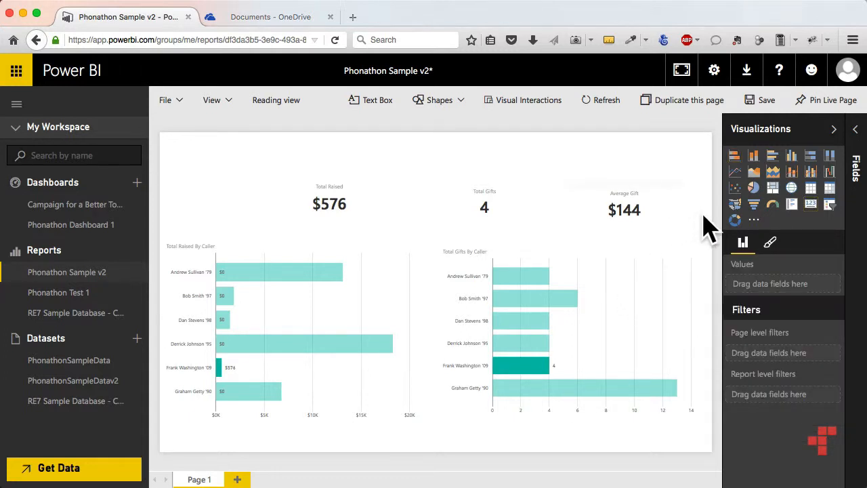
# Collapse the workspace navigation and the Visualizations pane, and clear the caller highlight in the Total Gifts By Caller chart
pyautogui.click(17, 107)
pyautogui.click(792, 141)
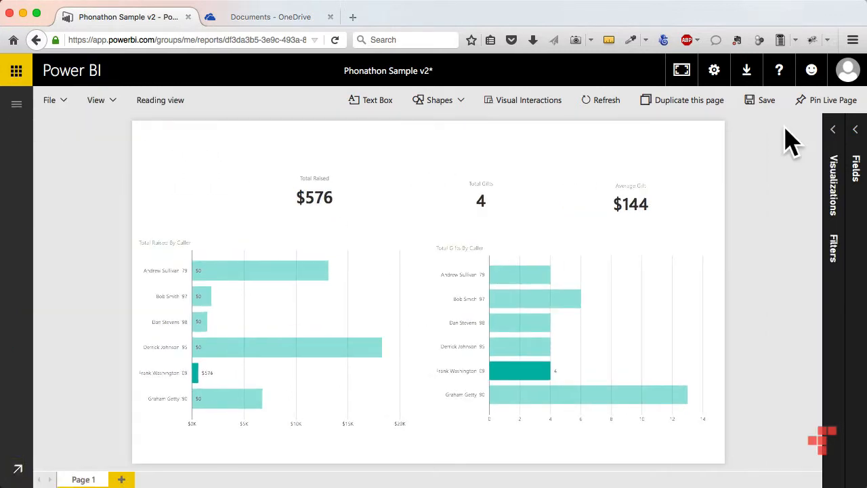
pyautogui.click(519, 367)
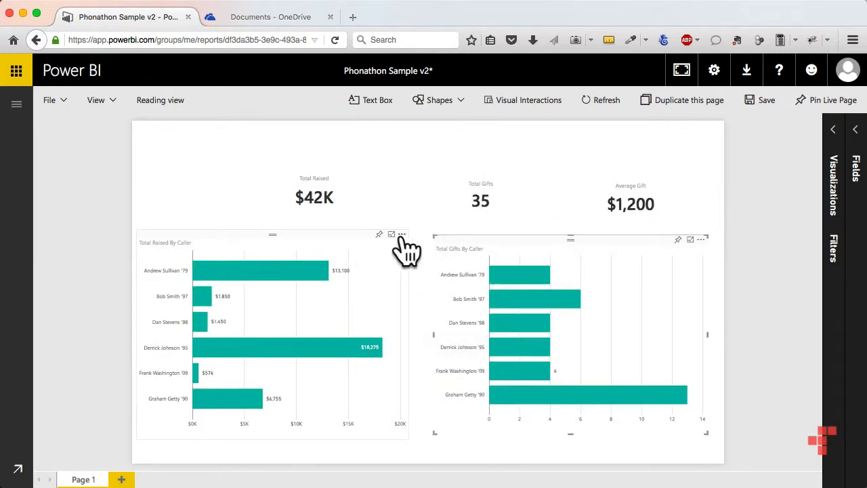
# Sort the Total Raised By Caller chart by Amount
pyautogui.click(402, 234)
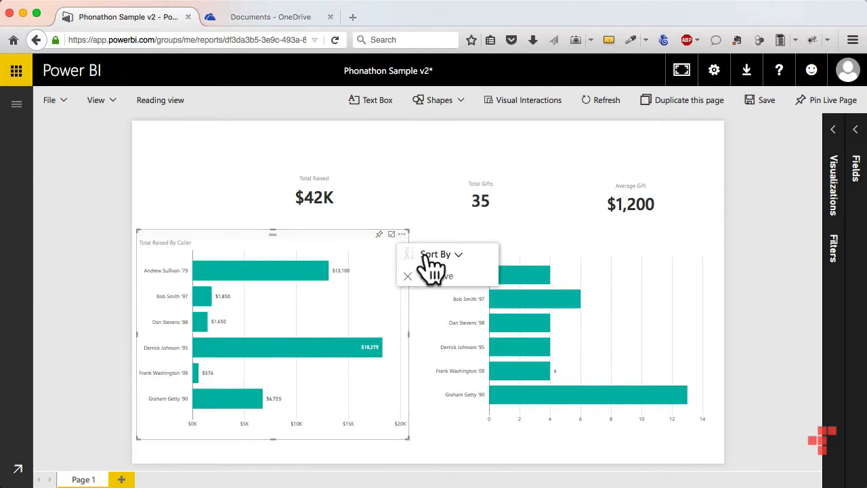
pyautogui.click(427, 258)
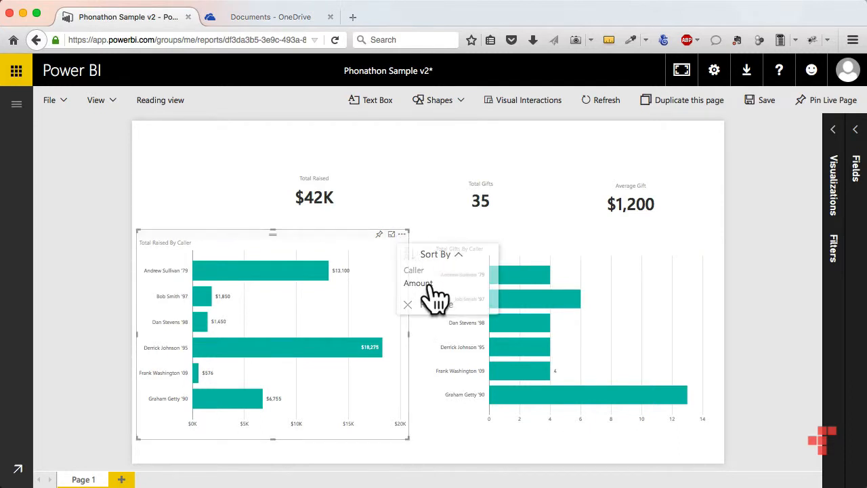
pyautogui.click(427, 284)
# Sort the Total Gifts By Caller chart by Count of ID and deselect it
pyautogui.moveTo(522, 291)
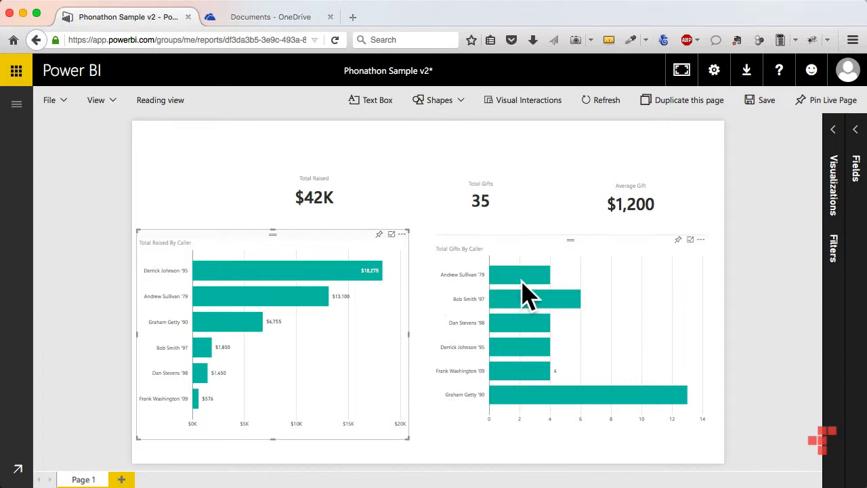
pyautogui.click(701, 239)
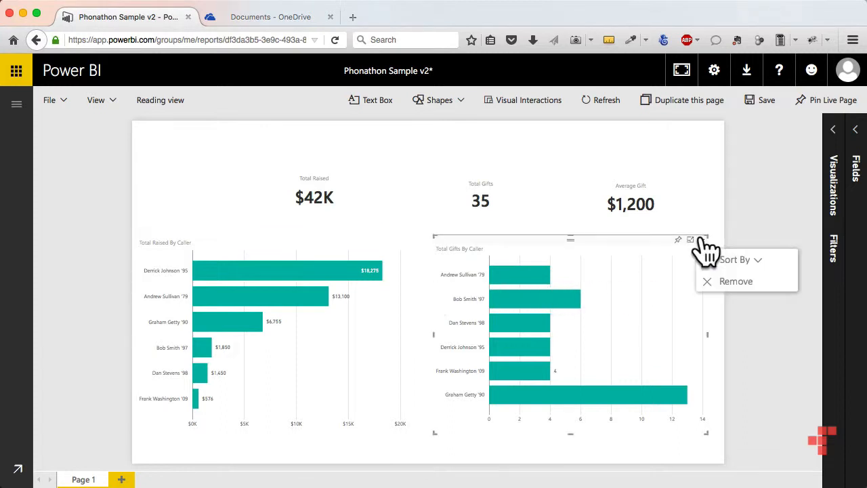
pyautogui.click(719, 259)
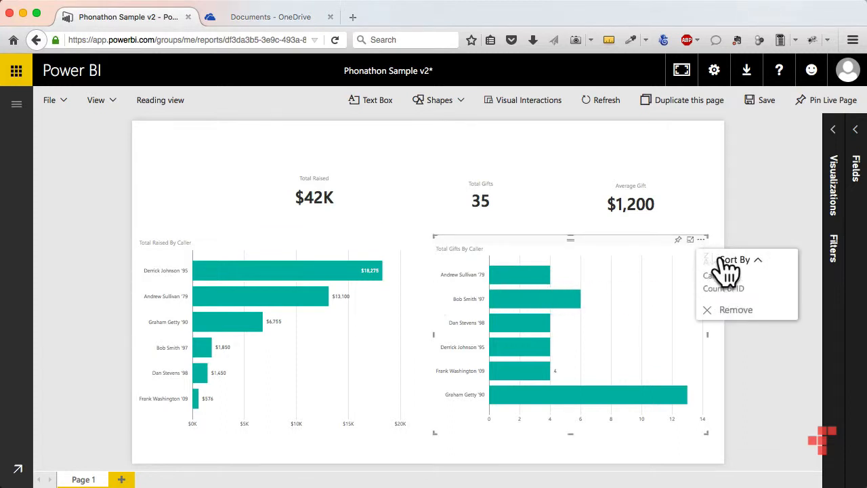
pyautogui.click(723, 291)
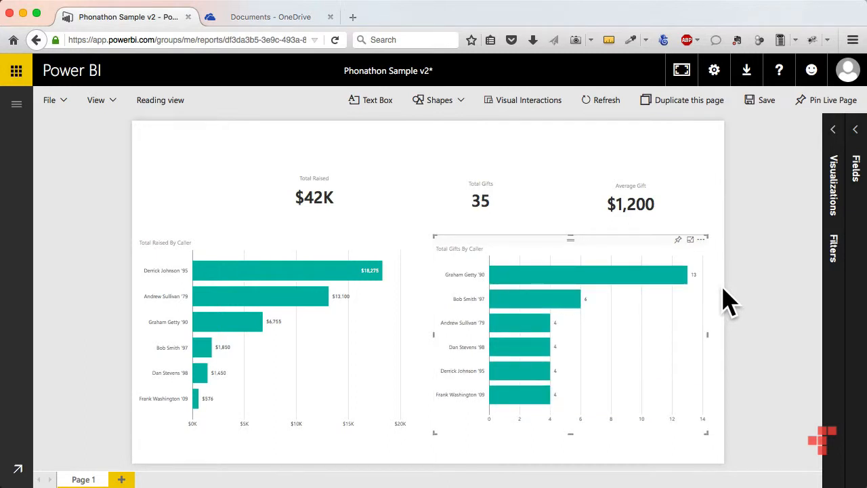
pyautogui.click(694, 214)
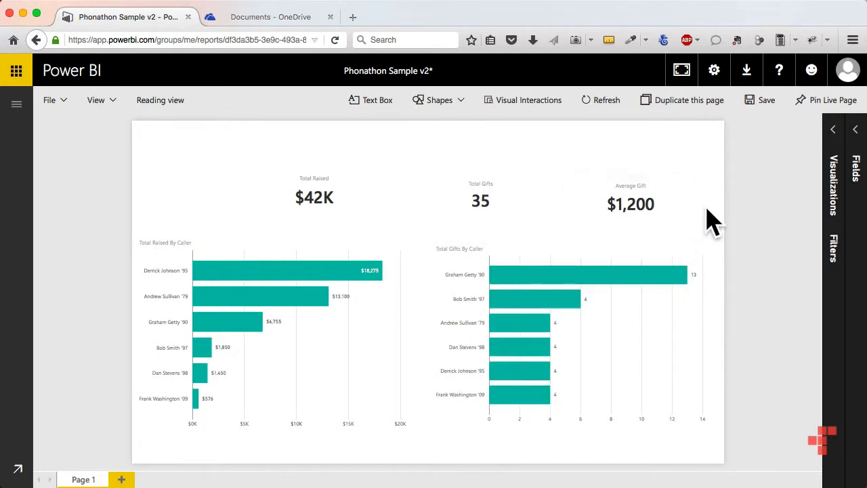
# Insert a text box on the report page and set its font to Segoe UI at size 32
pyautogui.click(375, 108)
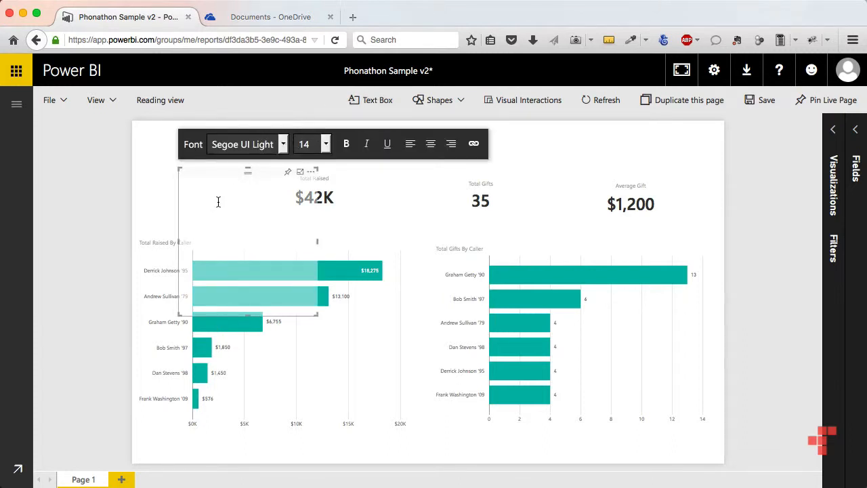
pyautogui.click(283, 144)
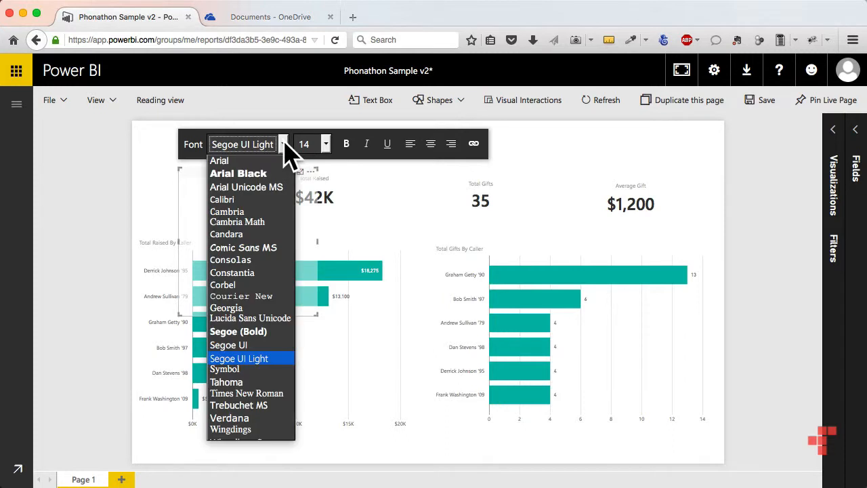
pyautogui.click(239, 344)
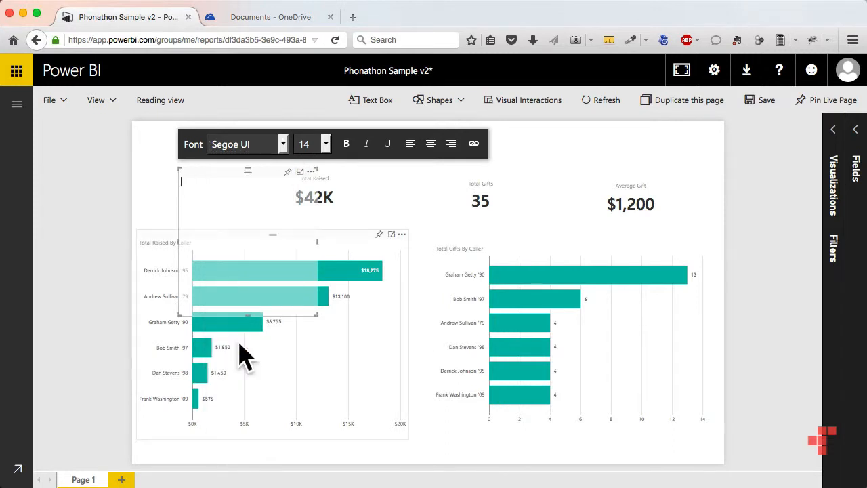
pyautogui.click(325, 144)
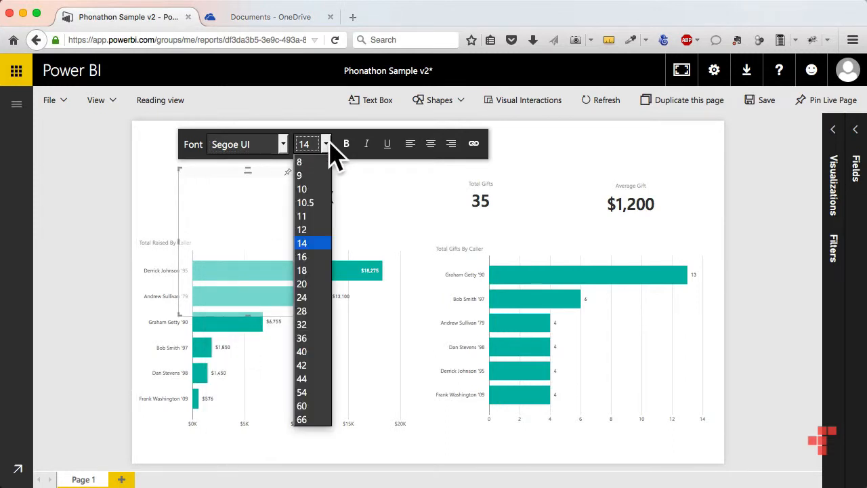
pyautogui.click(312, 328)
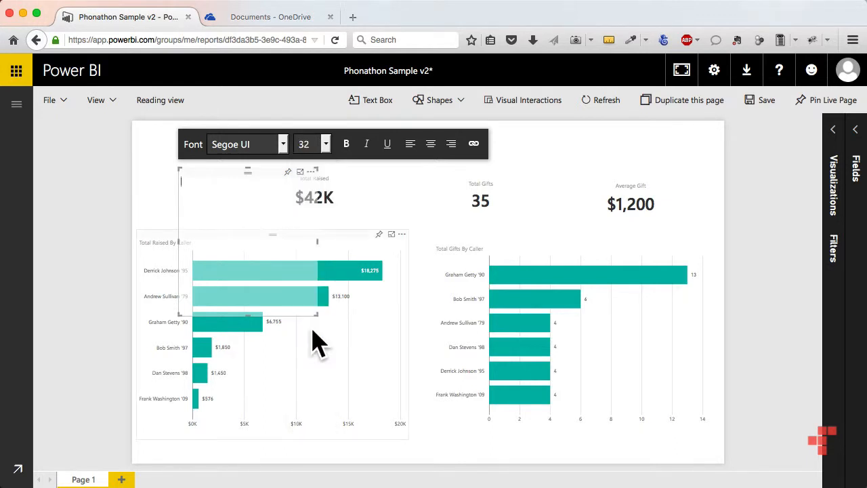
# Enter "Phonathon Results | Caller Analysis" as the page heading in the text box, formatted in Segoe UI
pyautogui.write('P')
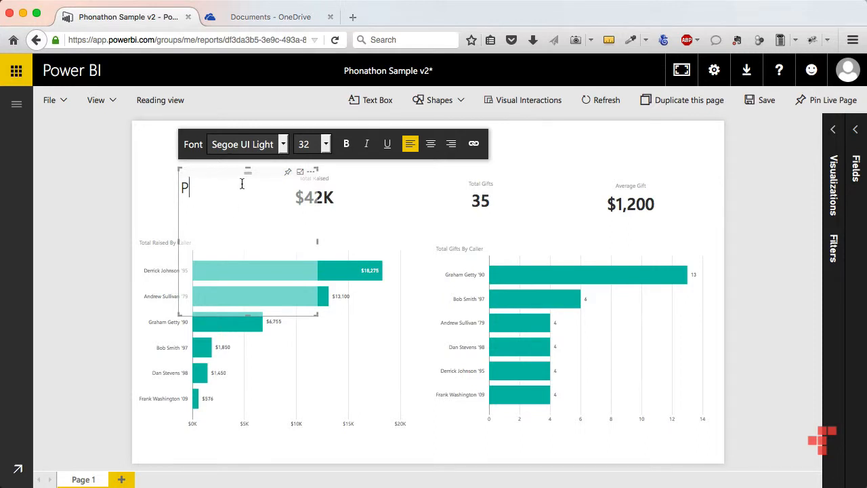
pyautogui.click(283, 145)
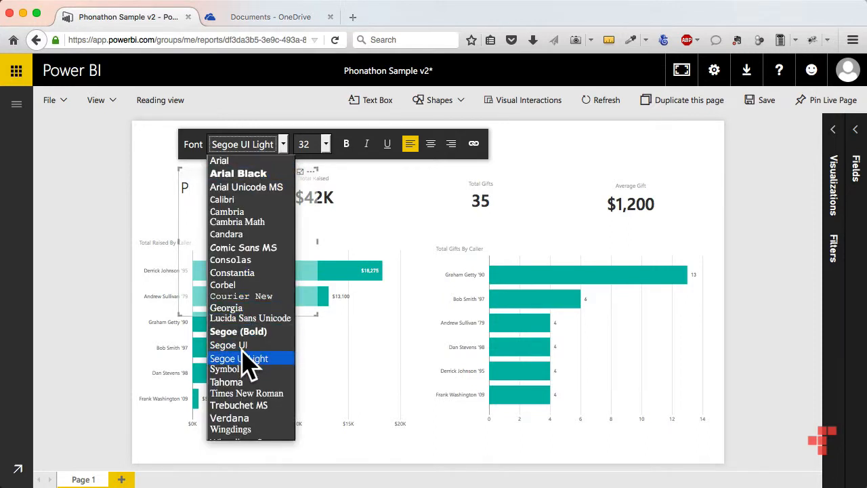
pyautogui.click(243, 346)
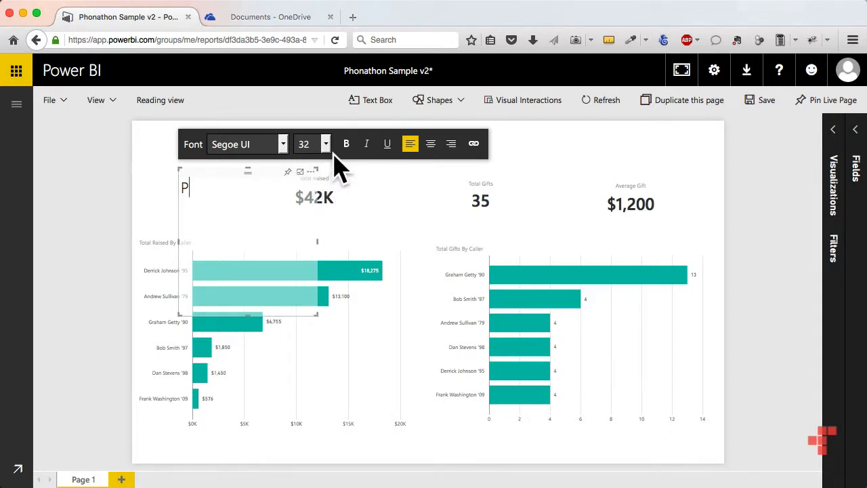
pyautogui.write('P')
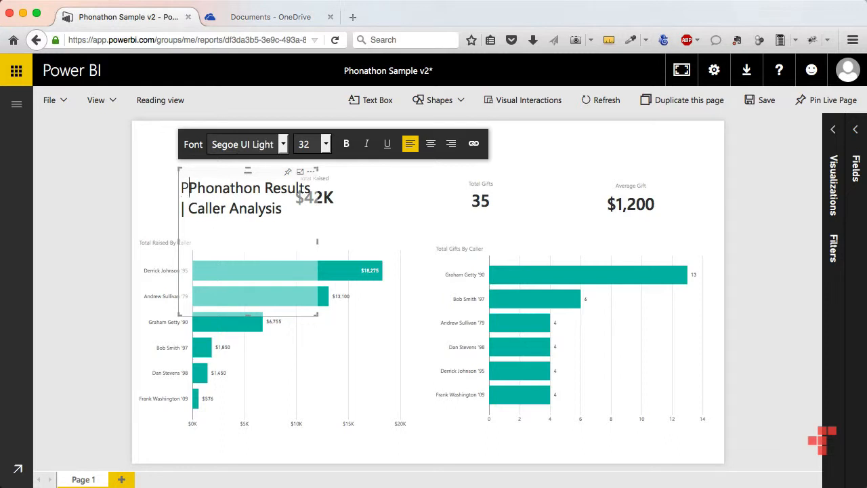
pyautogui.press('BackSpace')
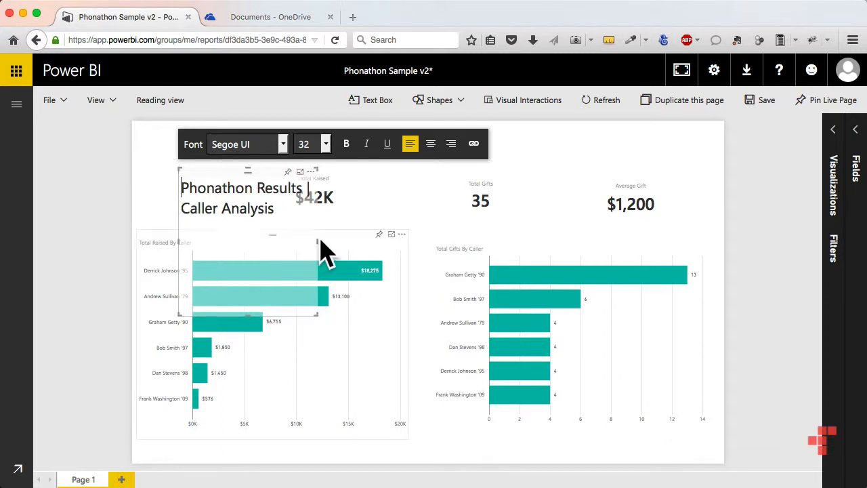
# Widen the heading text box to fit on one line, reduce its height, and place it above the cards at the page's upper edge
pyautogui.moveTo(319, 242); pyautogui.dragTo(683, 234)
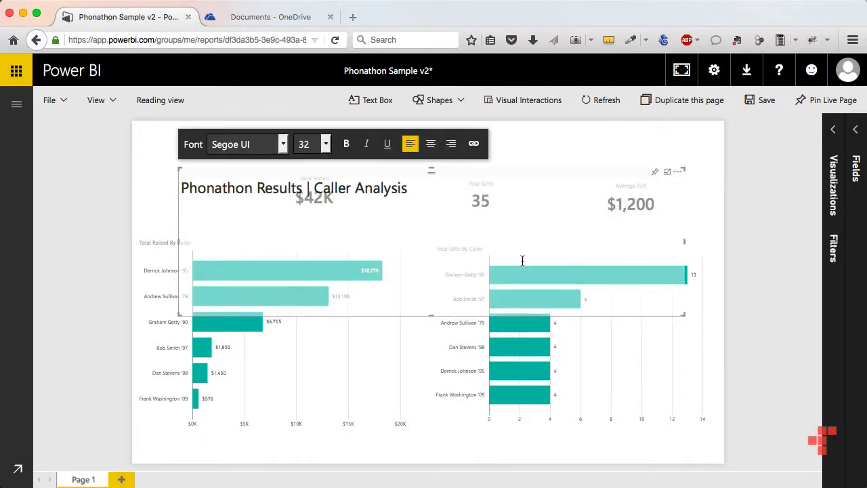
pyautogui.moveTo(430, 316); pyautogui.dragTo(438, 211)
pyautogui.moveTo(464, 184); pyautogui.dragTo(426, 140)
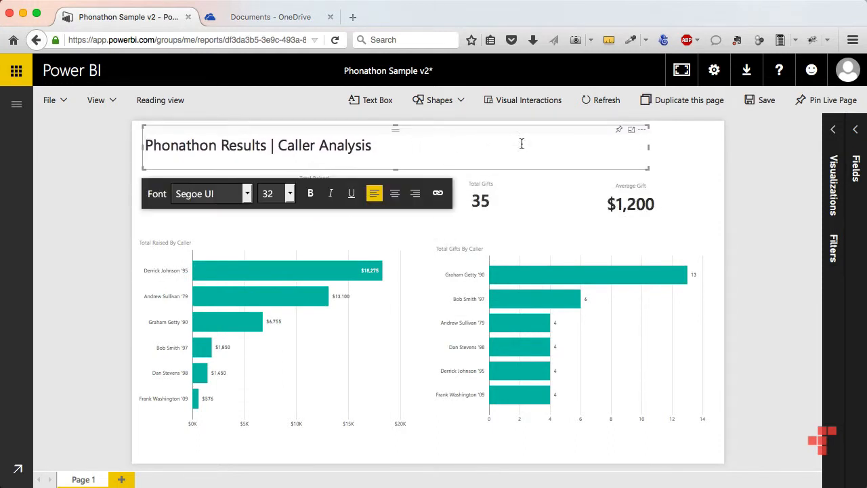
pyautogui.click(698, 162)
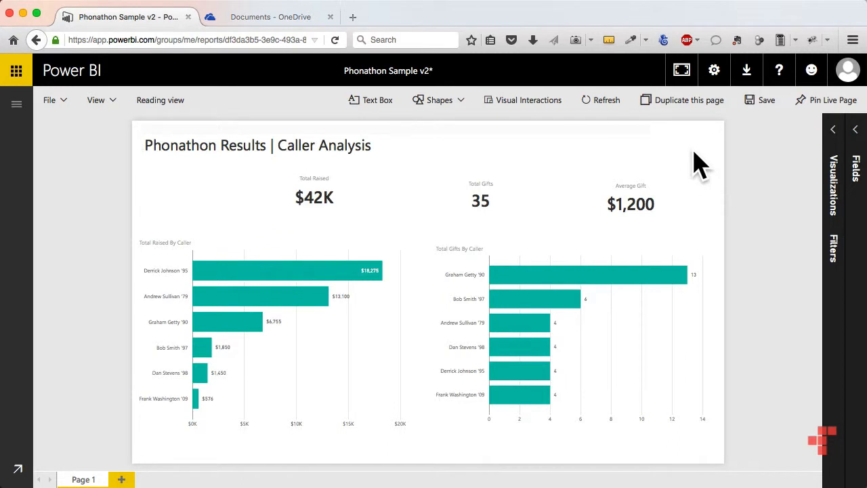
# Save the report and rename Page 1 as "Callers"
pyautogui.click(49, 102)
pyautogui.click(74, 136)
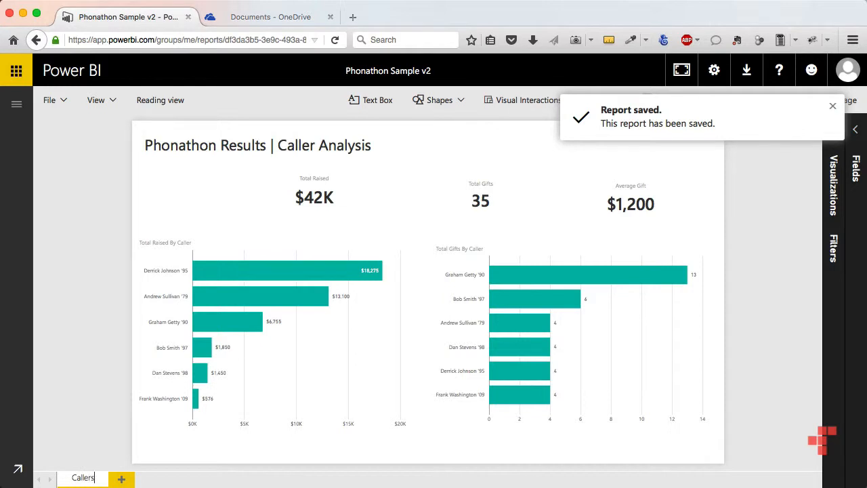
pyautogui.press('Return')
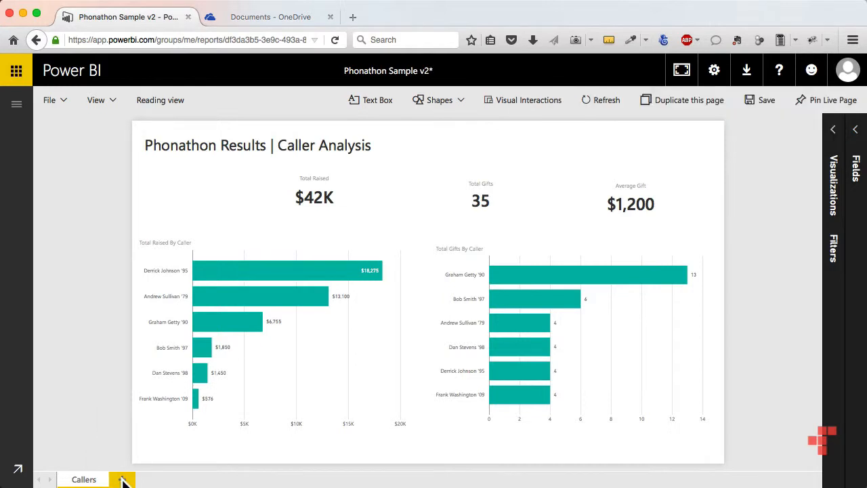
# Add a new report page named "Decades"
pyautogui.click(122, 479)
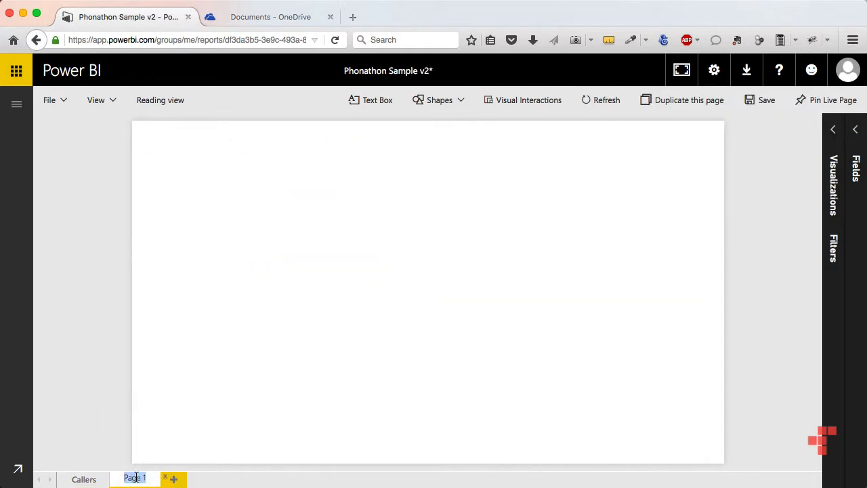
pyautogui.write('Decades')
pyautogui.press('Return')
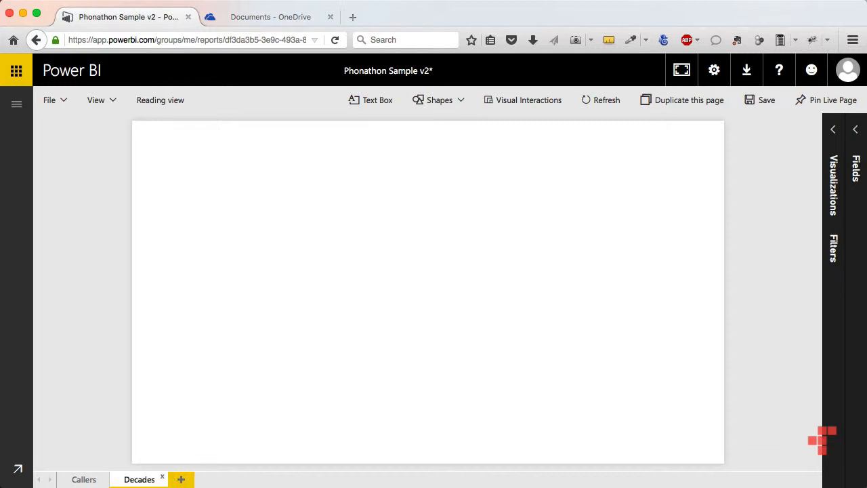
# Create a stacked column chart on the Decades page with Decade as the axis and Amount as the value
pyautogui.click(838, 143)
pyautogui.click(856, 142)
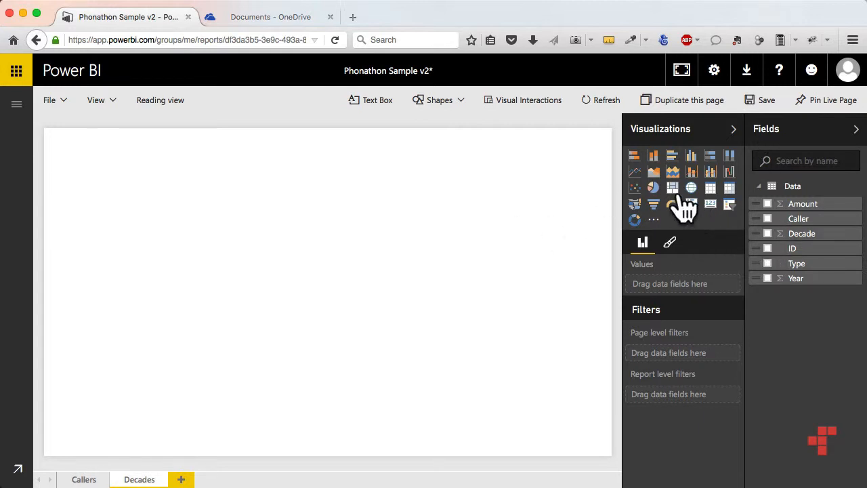
pyautogui.click(768, 233)
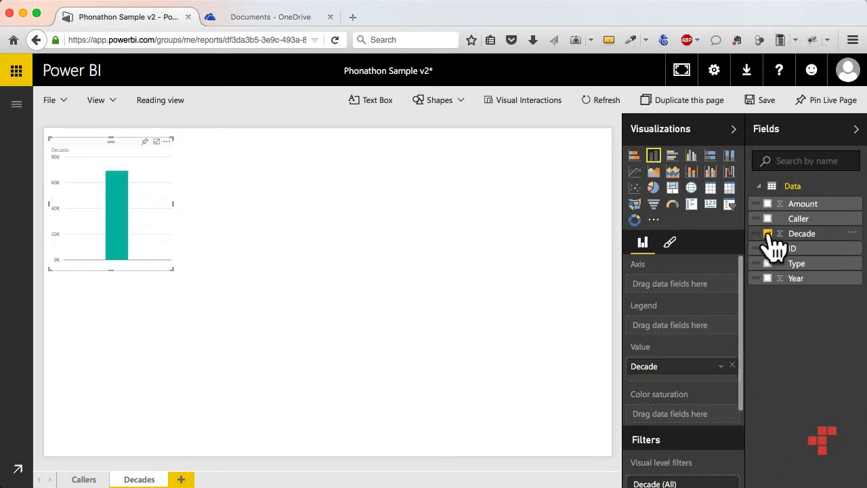
pyautogui.click(768, 204)
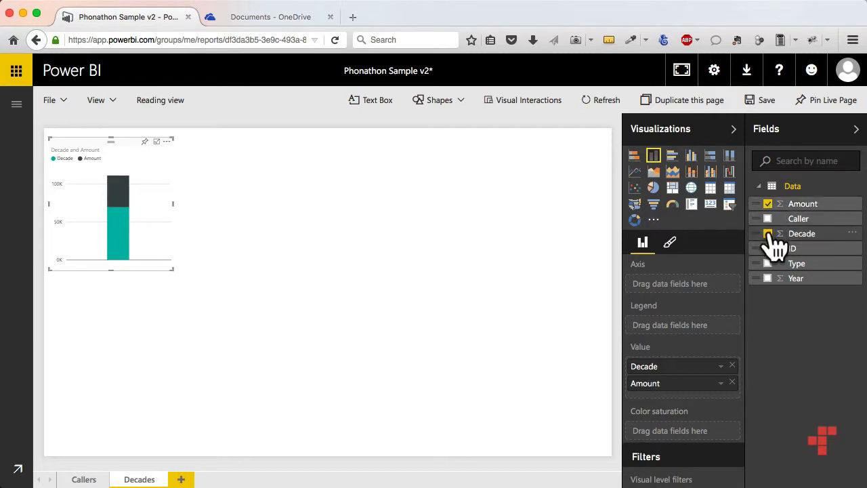
pyautogui.click(768, 234)
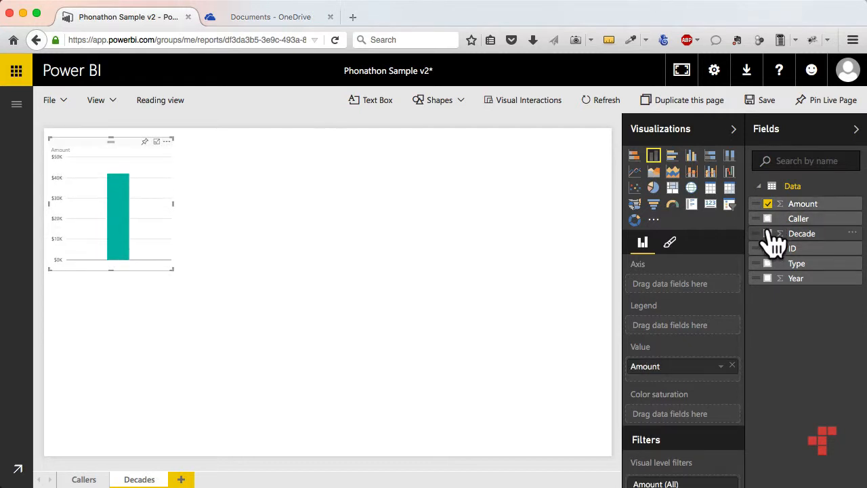
pyautogui.click(768, 233)
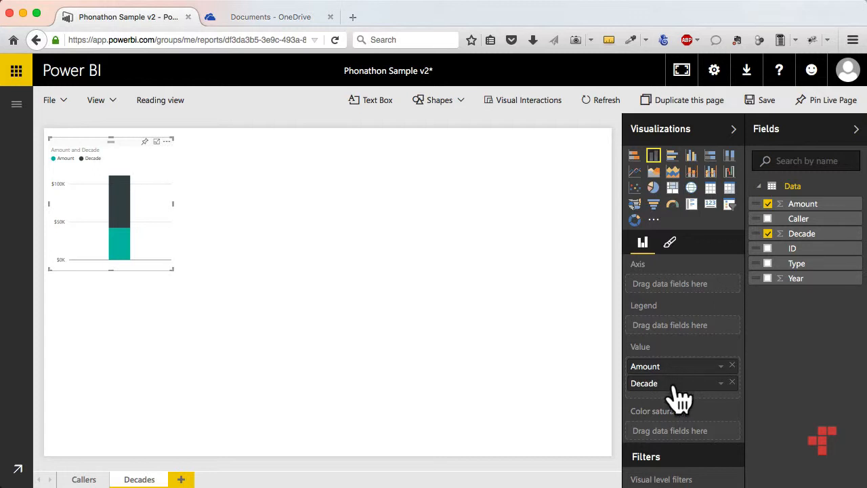
pyautogui.moveTo(676, 387); pyautogui.dragTo(681, 286)
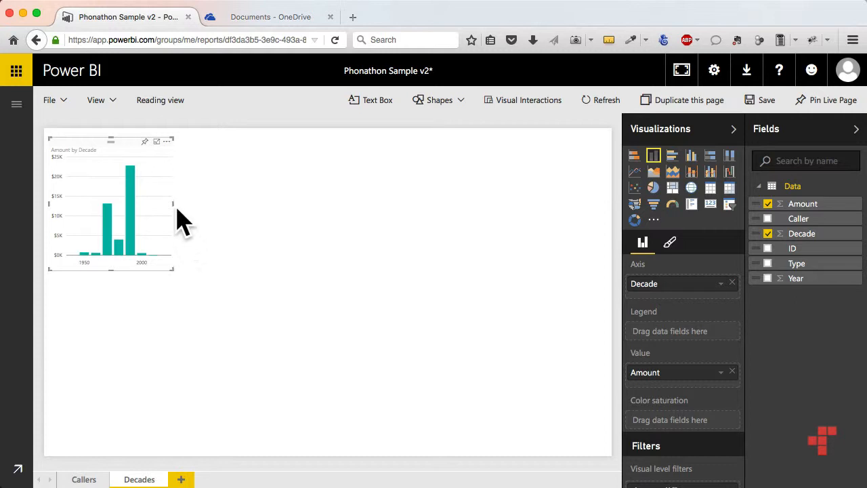
# Widen the Amount by Decade chart to about half the page, move it to the lower-left area, and deselect it
pyautogui.moveTo(175, 204); pyautogui.dragTo(349, 213)
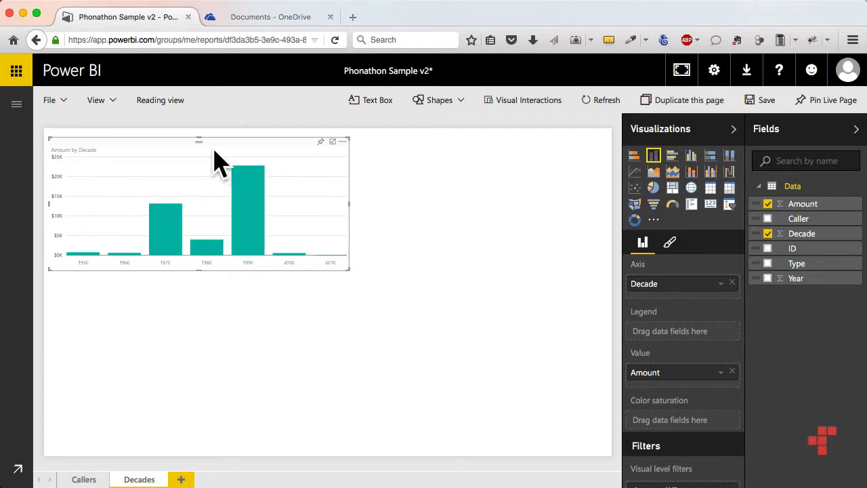
pyautogui.moveTo(215, 143); pyautogui.dragTo(231, 283)
pyautogui.click(444, 330)
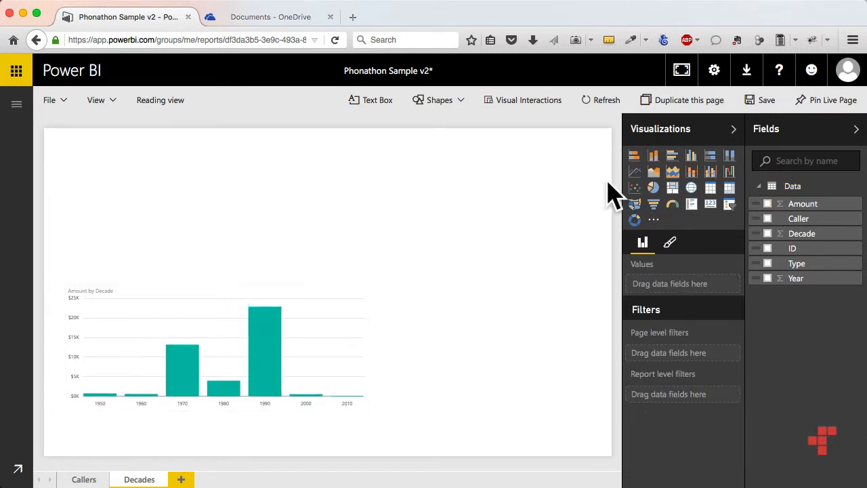
pyautogui.click(672, 189)
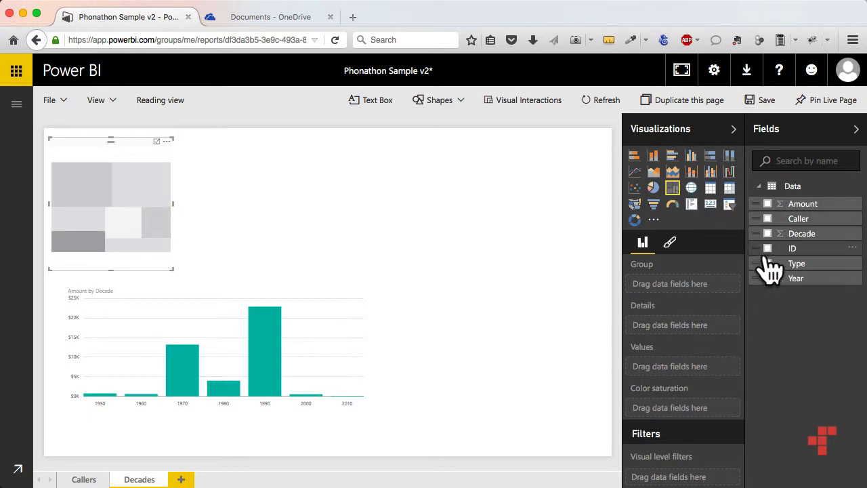
pyautogui.click(768, 203)
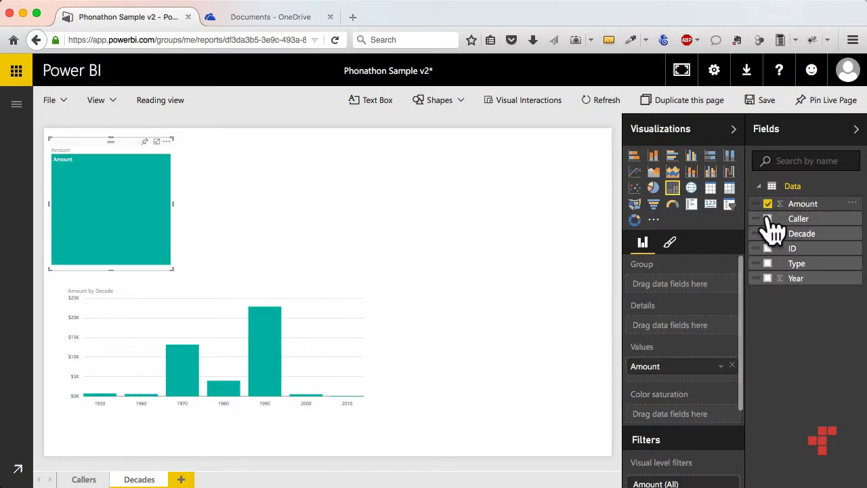
pyautogui.click(767, 278)
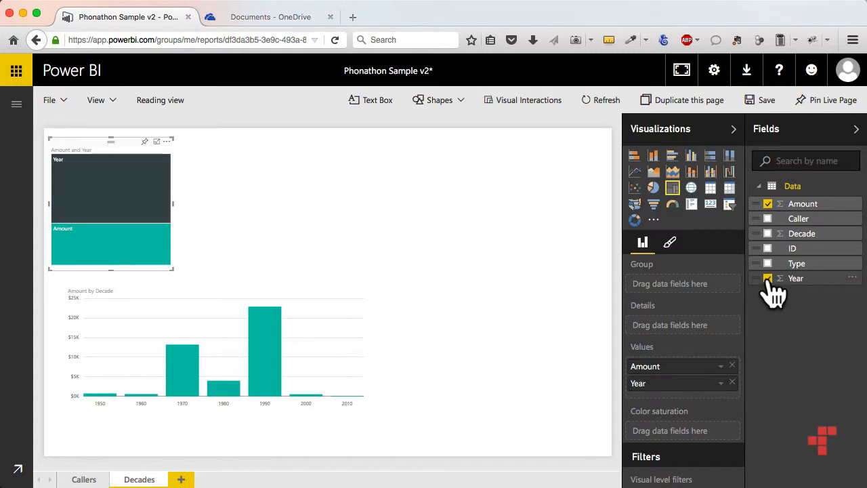
pyautogui.click(767, 278)
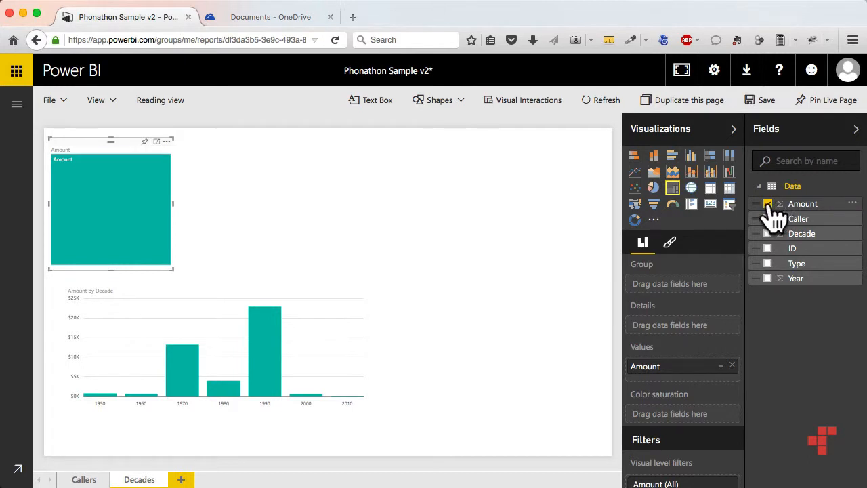
pyautogui.click(767, 204)
# Create a treemap with Year as the group and Amount as the values
pyautogui.click(767, 278)
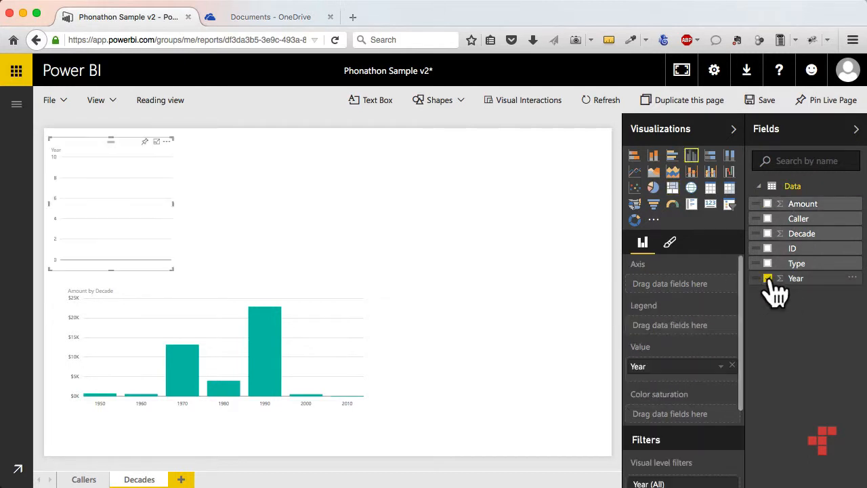
pyautogui.click(767, 204)
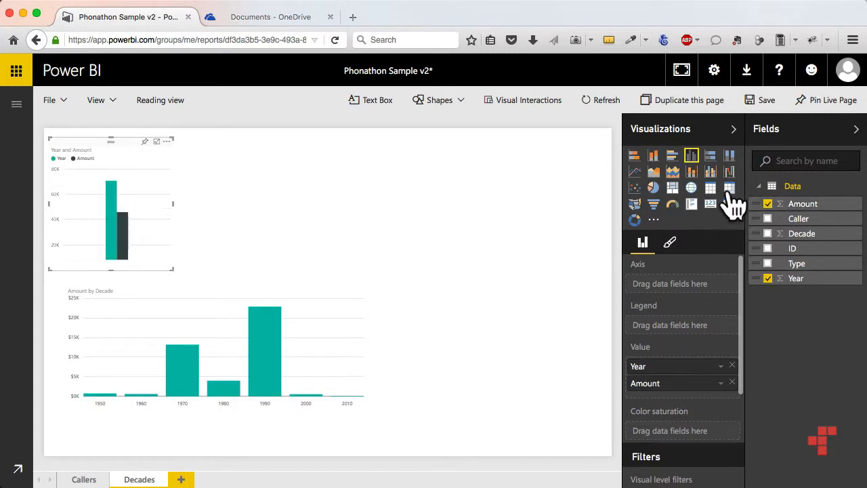
pyautogui.click(673, 189)
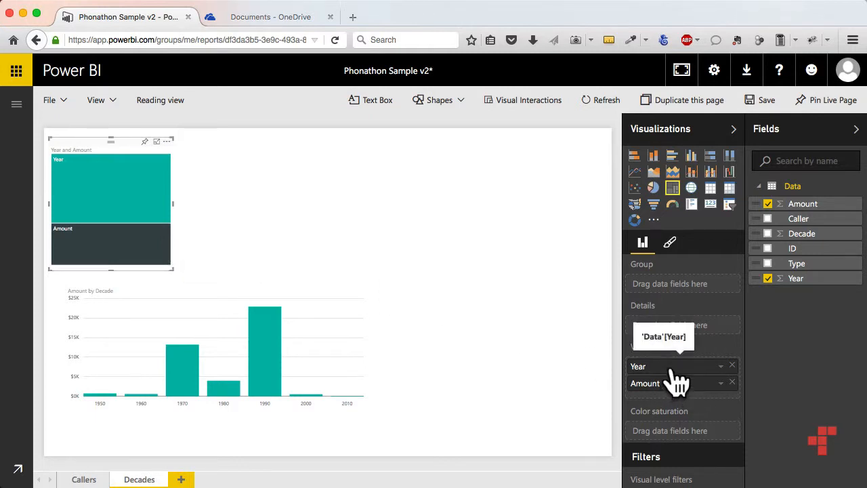
pyautogui.moveTo(673, 369); pyautogui.dragTo(683, 279)
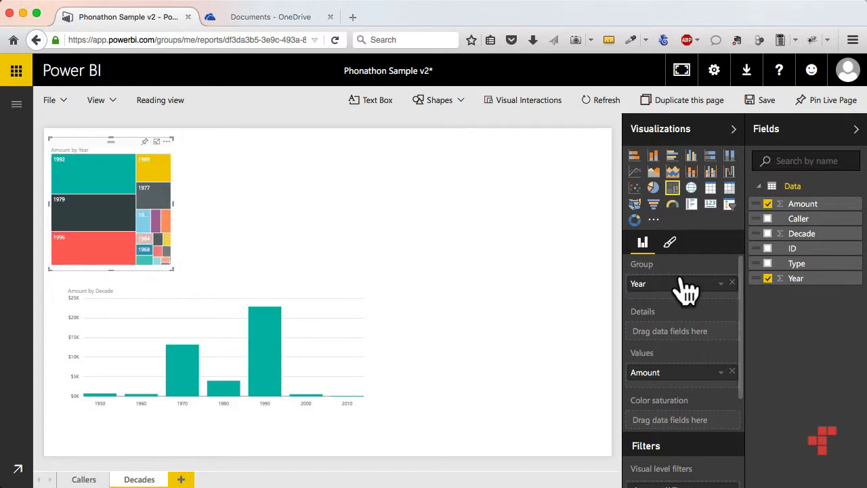
# Move the Amount by Year treemap beside the Amount by Decade chart, enlarge it to fill the lower-right part of the page, and deselect it
pyautogui.moveTo(105, 138); pyautogui.dragTo(145, 139)
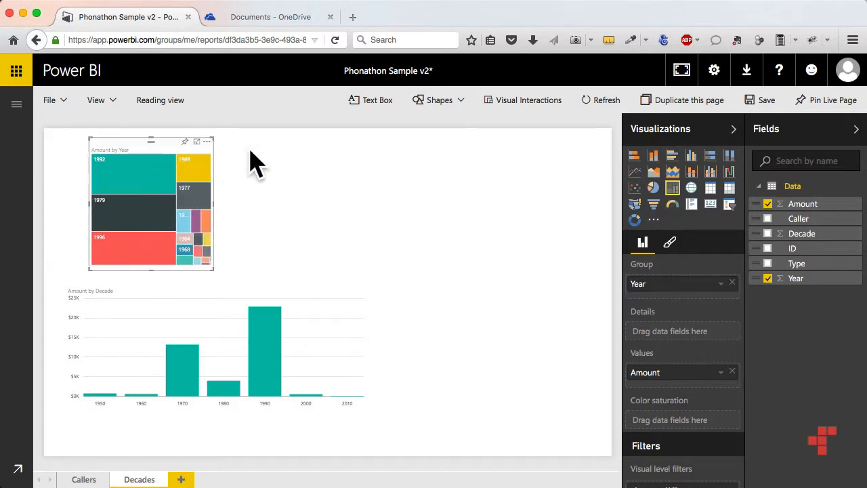
pyautogui.moveTo(250, 154); pyautogui.dragTo(460, 256)
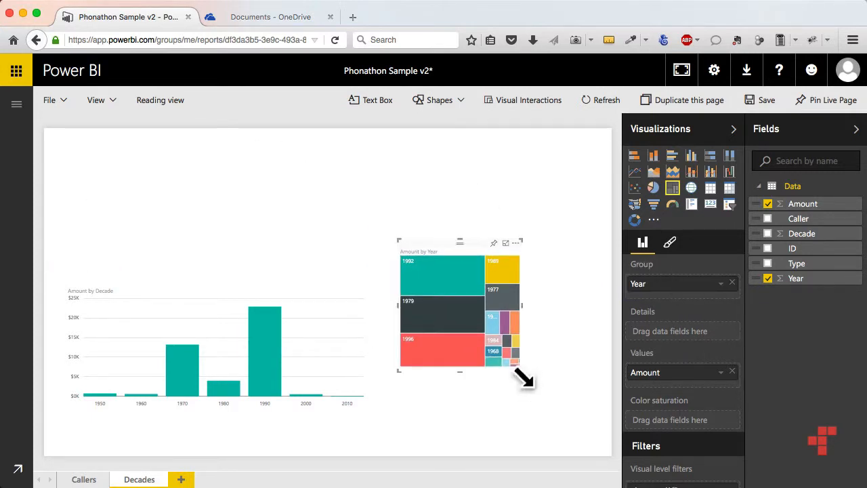
pyautogui.moveTo(522, 378); pyautogui.dragTo(596, 432)
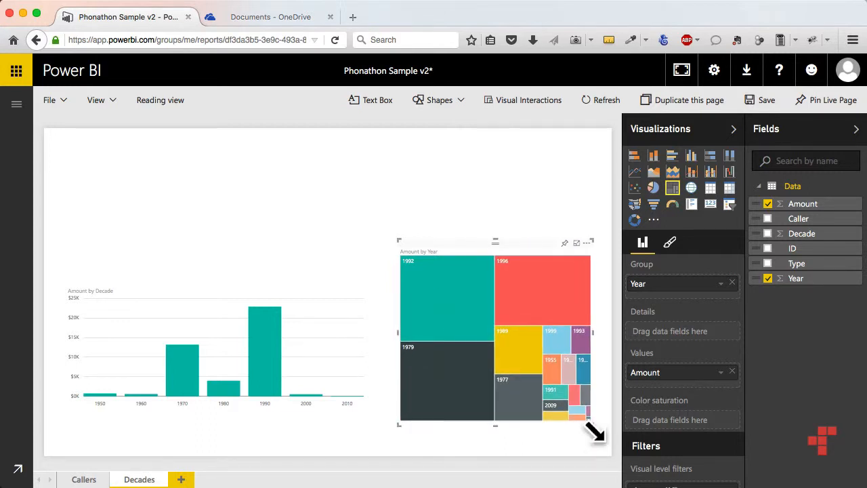
pyautogui.click(357, 150)
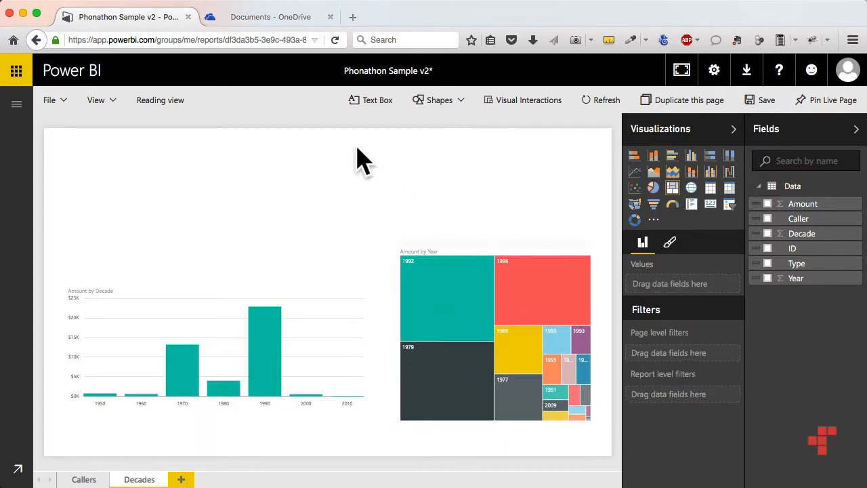
# Add a slicer on the Year field and set its orientation to Horizontal
pyautogui.click(729, 203)
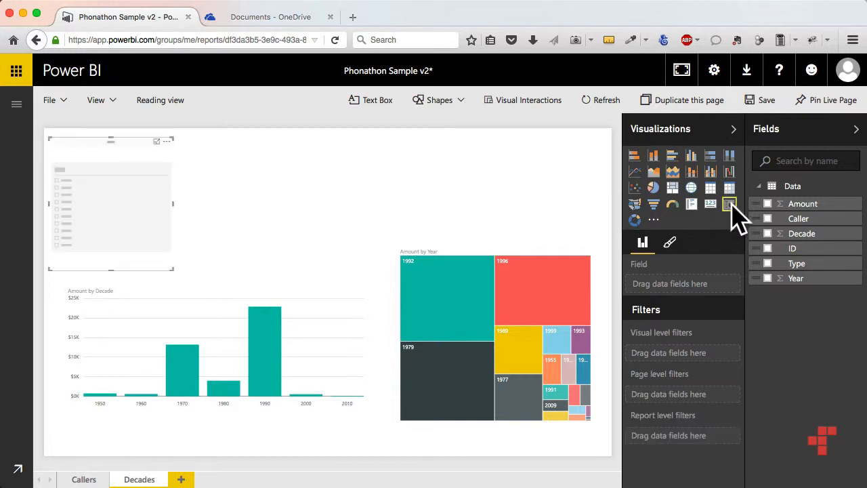
pyautogui.click(768, 278)
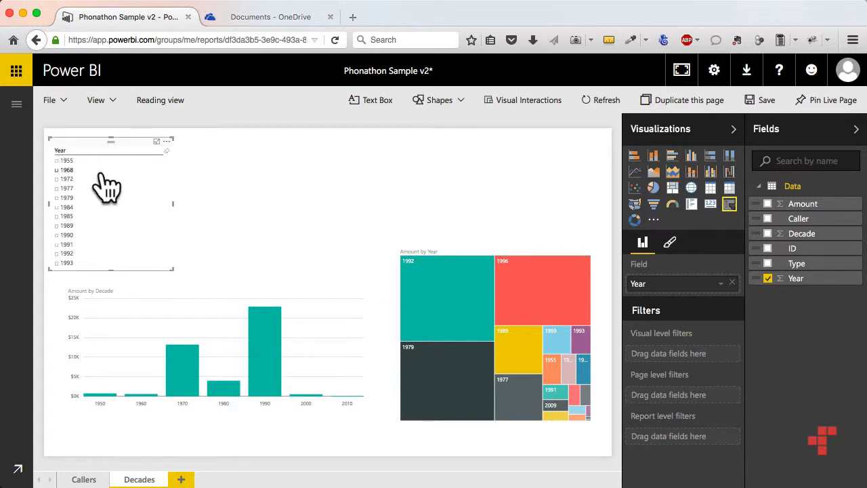
pyautogui.click(671, 244)
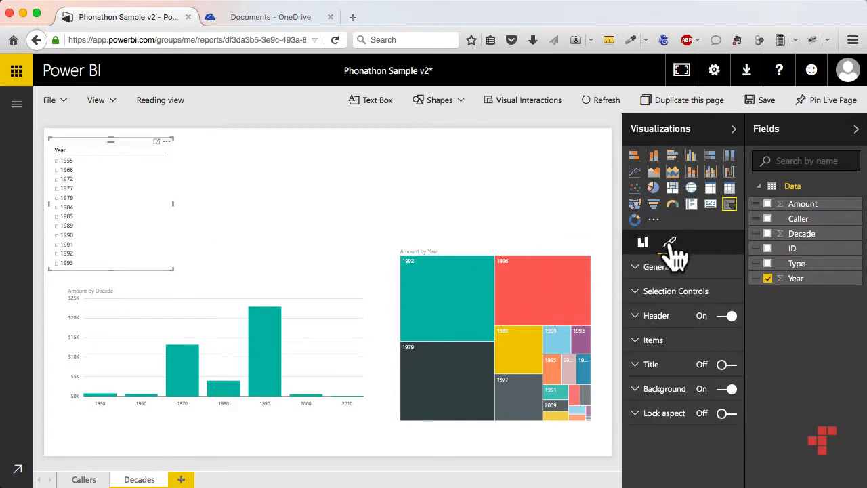
pyautogui.click(635, 268)
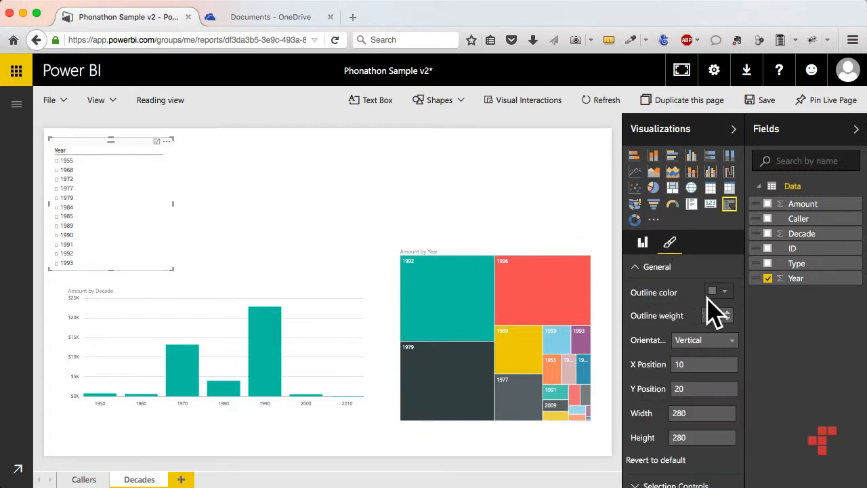
pyautogui.click(731, 345)
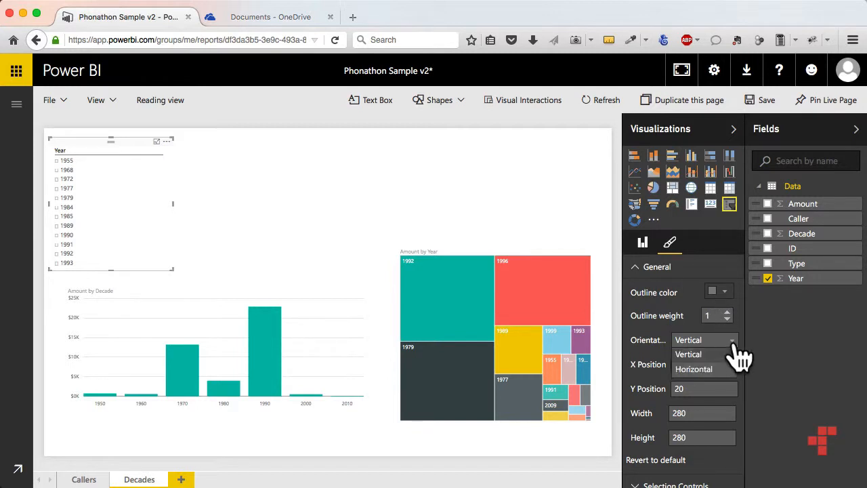
pyautogui.click(704, 366)
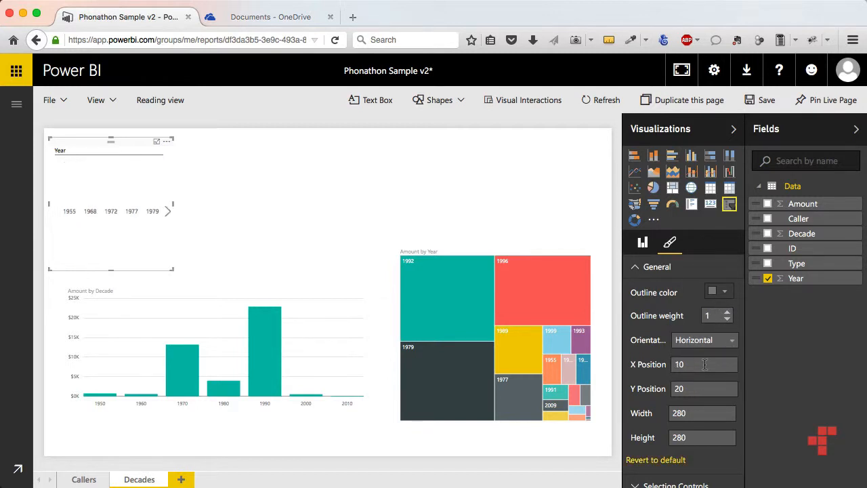
# Widen the Year slicer to about 1151 so it spans most of the page, and deselect it
pyautogui.moveTo(174, 205); pyautogui.dragTo(470, 210)
pyautogui.moveTo(523, 220); pyautogui.dragTo(577, 226)
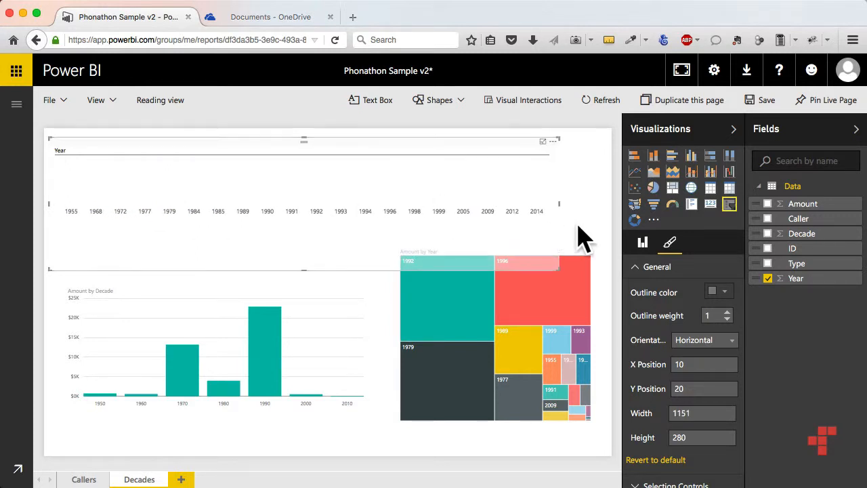
pyautogui.click(588, 237)
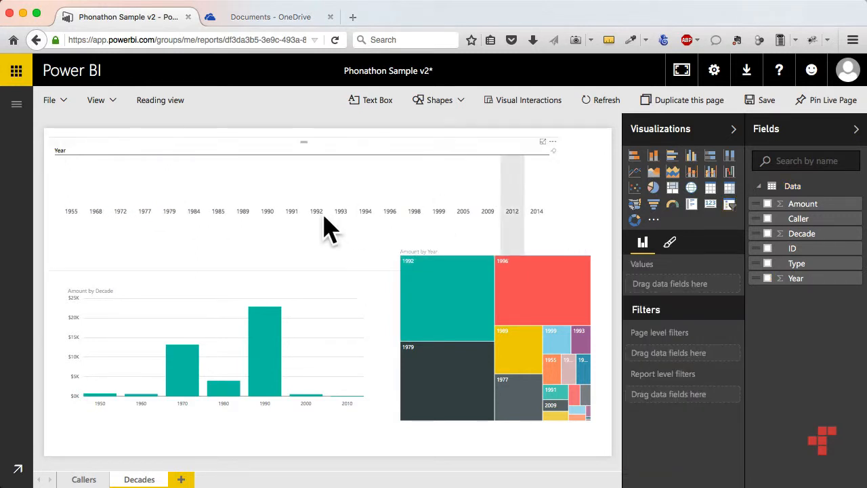
# Test the Year slicer by filtering the charts to 1990, 1992 and 1990 again, and clear the selection
pyautogui.click(268, 220)
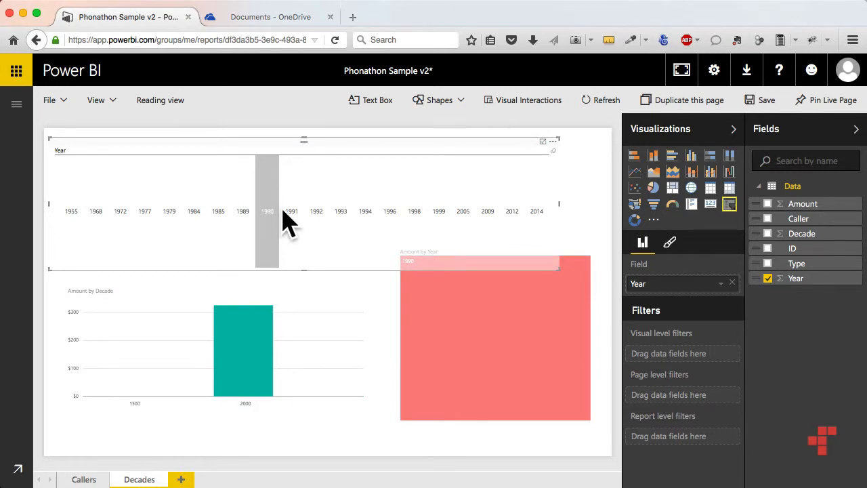
pyautogui.click(317, 221)
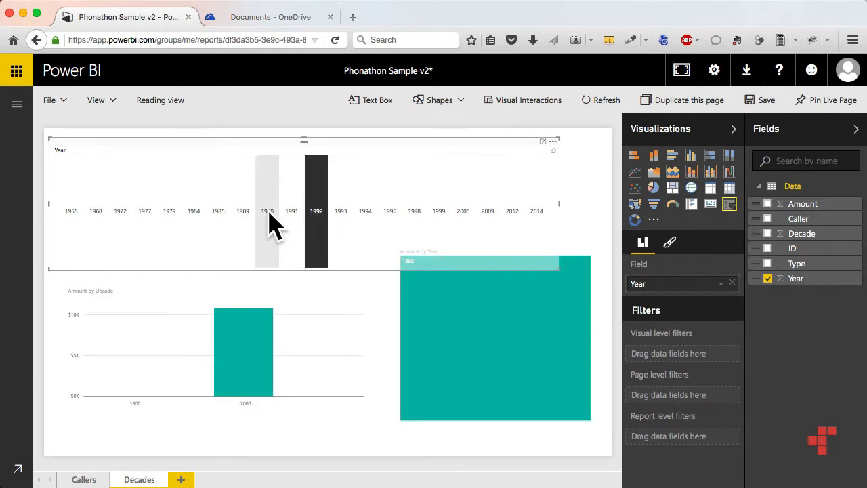
pyautogui.click(270, 222)
pyautogui.click(590, 203)
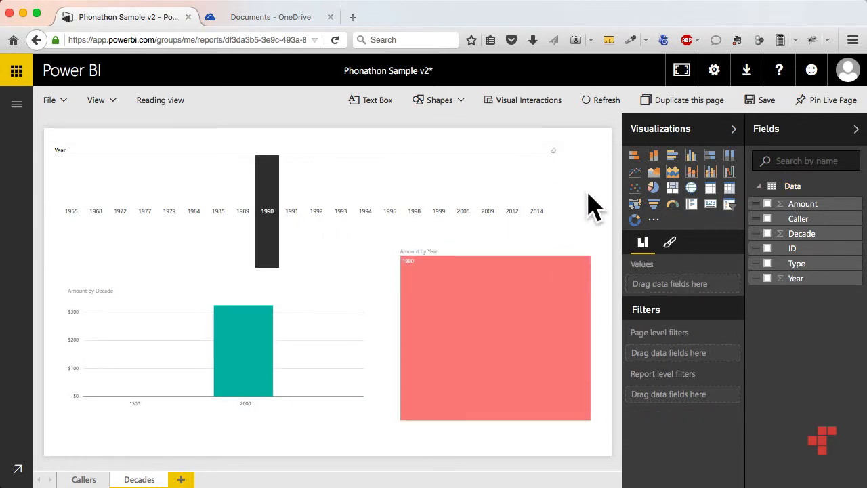
pyautogui.click(454, 156)
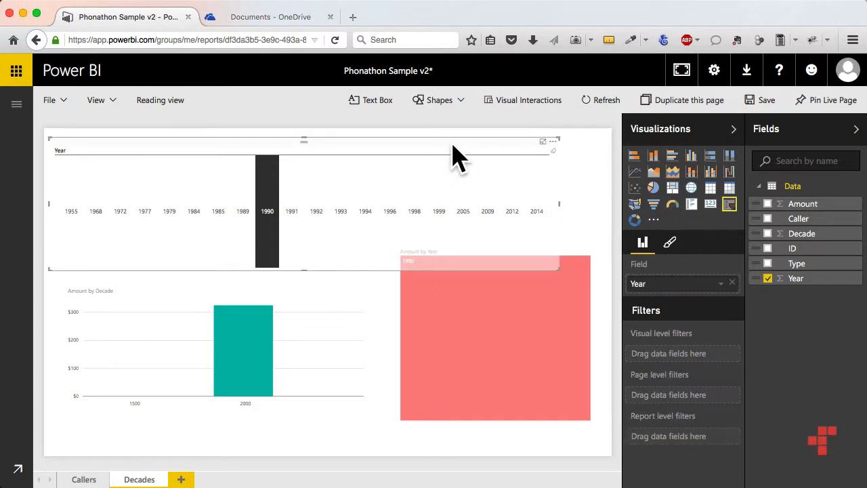
pyautogui.click(553, 153)
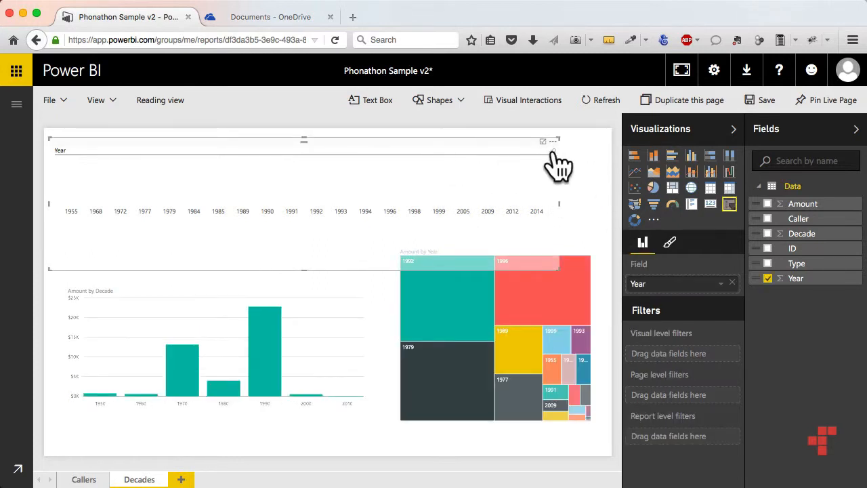
# Turn off Single Select in the Year slicer's selection controls
pyautogui.click(670, 243)
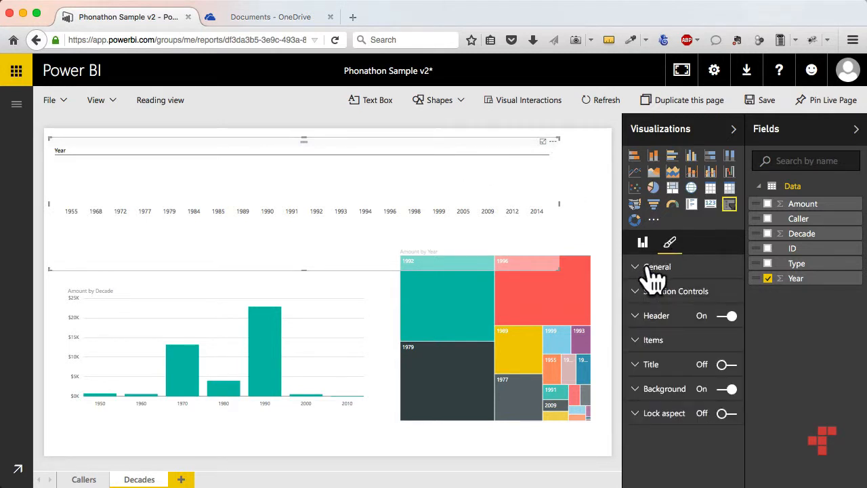
pyautogui.click(654, 271)
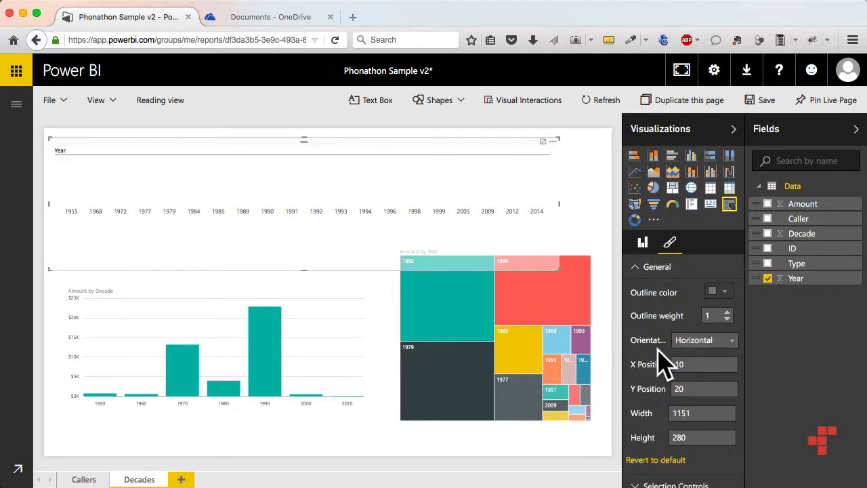
pyautogui.click(643, 268)
pyautogui.click(636, 297)
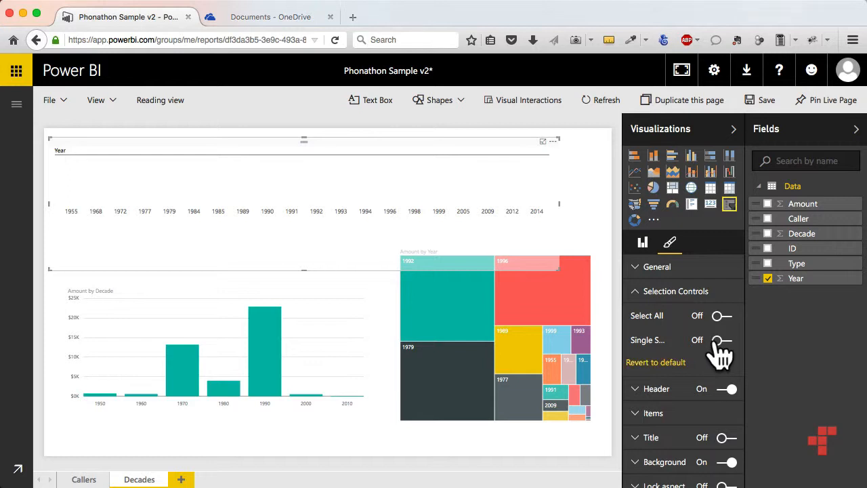
# Test multiple selection in the Year slicer with 1991, 1993, 1994, 1985 and 1979, and clear the selection
pyautogui.click(297, 212)
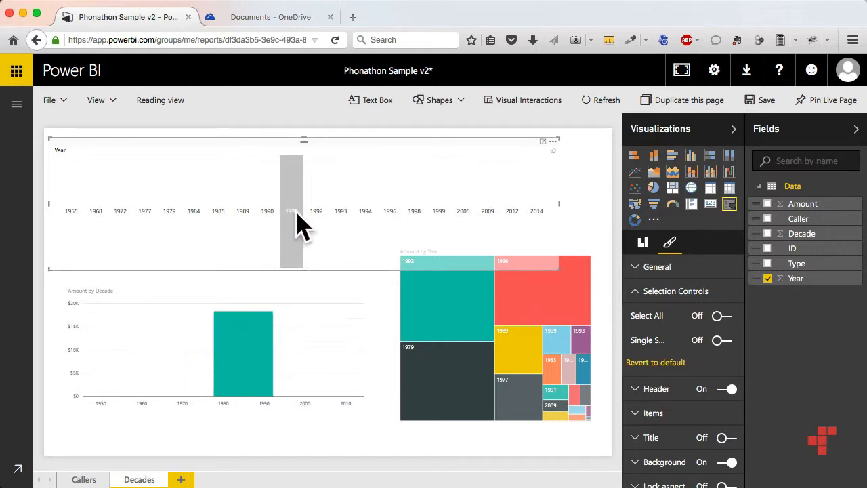
pyautogui.click(342, 212)
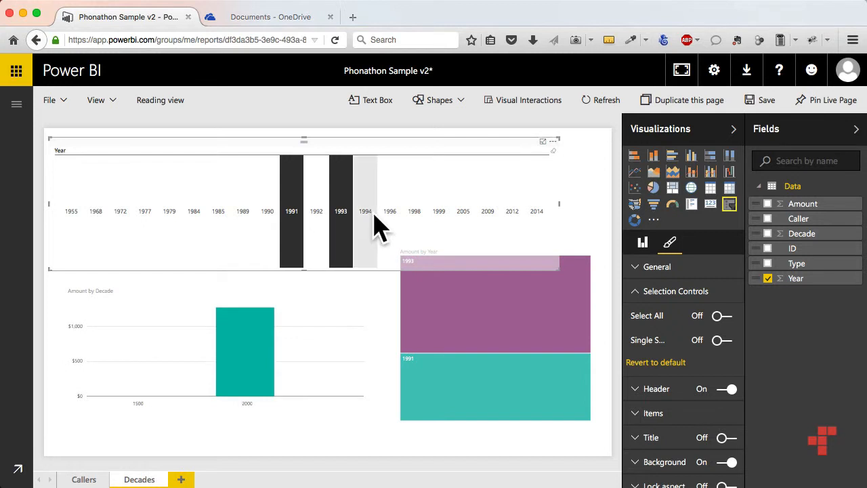
pyautogui.click(370, 215)
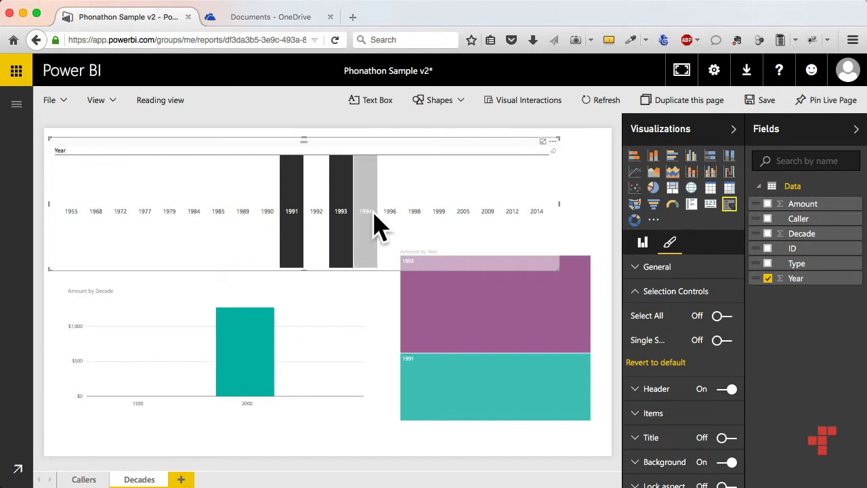
pyautogui.click(215, 224)
pyautogui.click(170, 215)
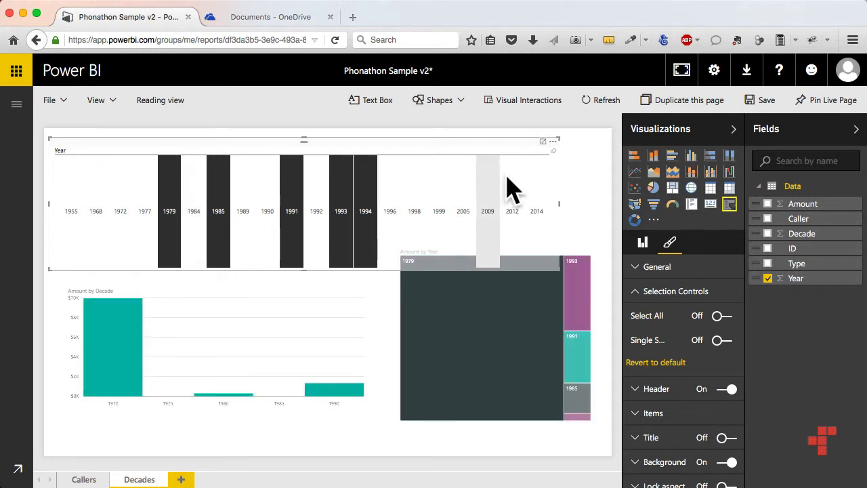
pyautogui.click(552, 141)
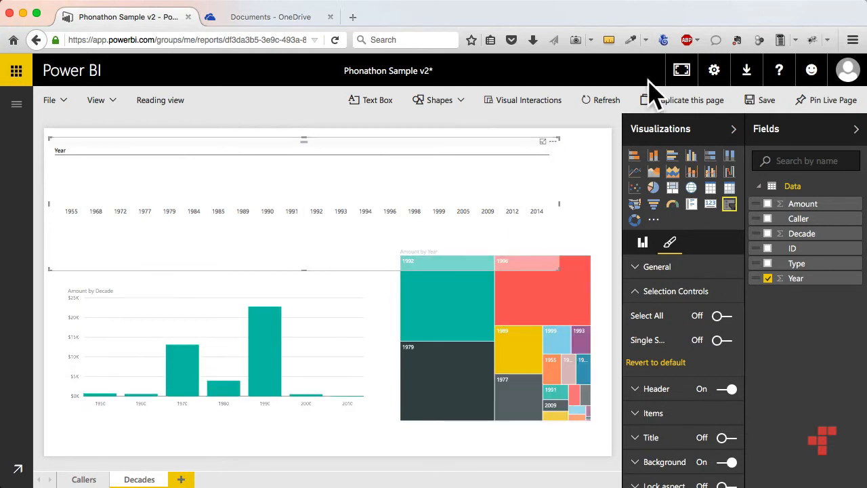